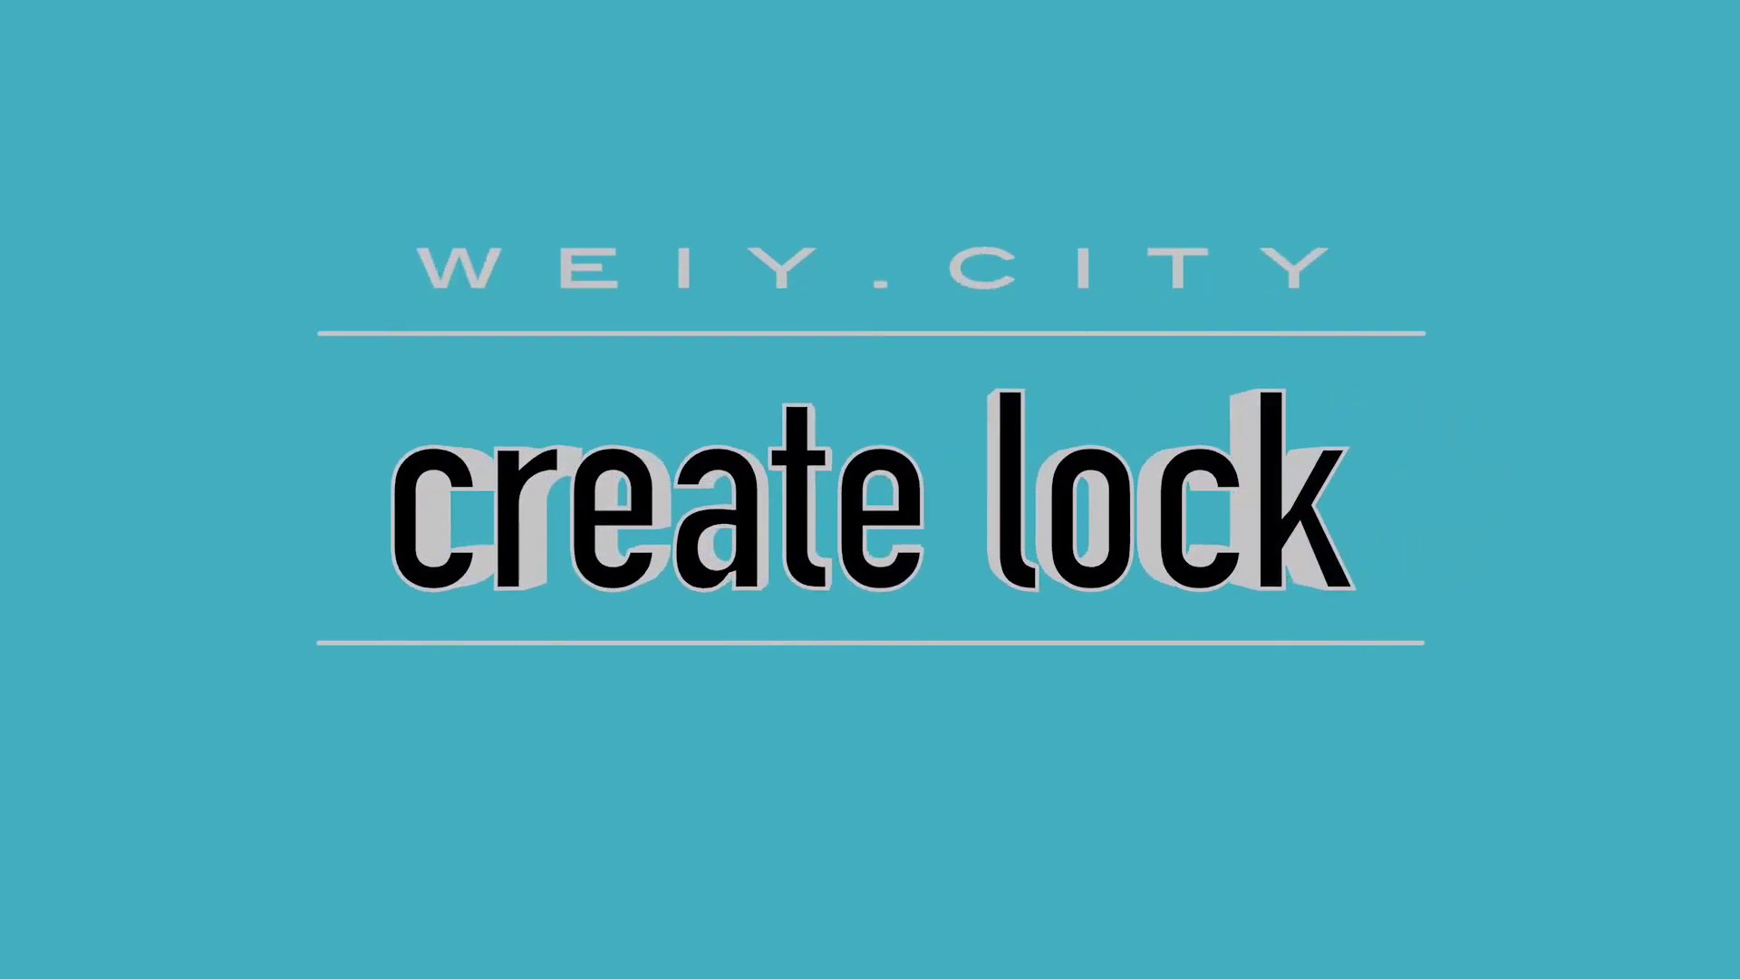
# Orbit to a top-down view of the default cube and bring up the Add > Mesh list.
pyautogui.scroll(2, 579, 583)
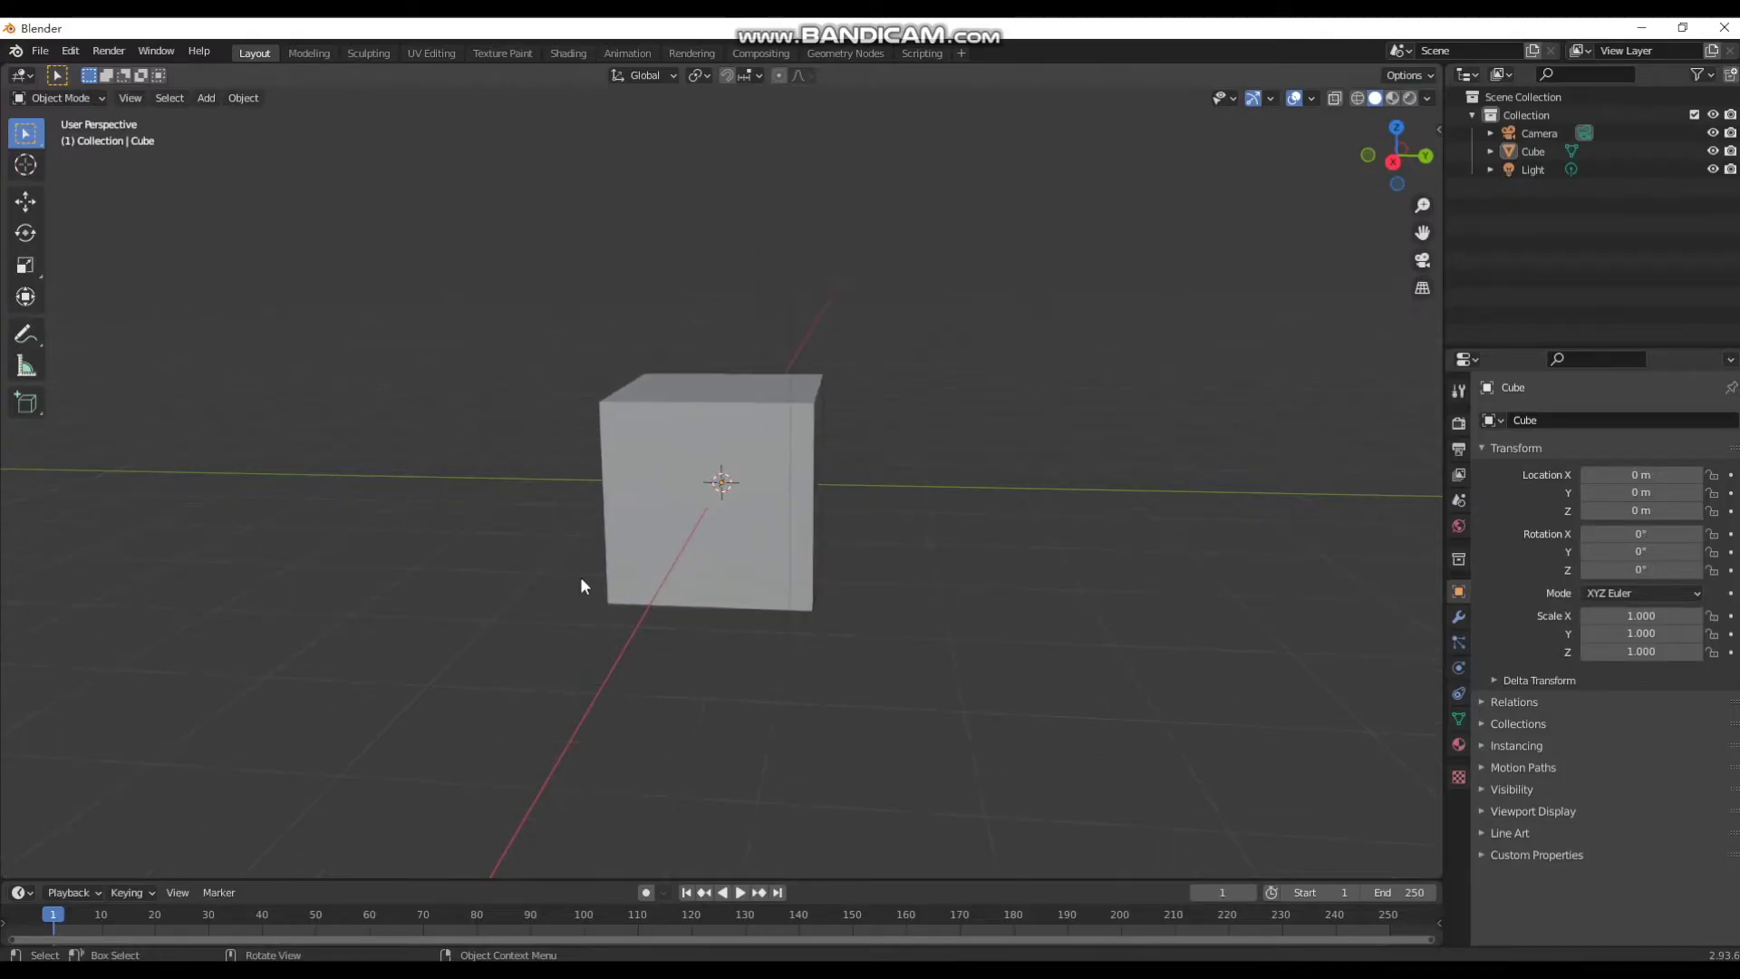
pyautogui.scroll(-2, 580, 577)
pyautogui.moveTo(437, 583)
pyautogui.mouseDown(button='middle')
pyautogui.moveTo(503, 632)
pyautogui.moveTo(494, 590)
pyautogui.moveTo(583, 591)
pyautogui.moveTo(439, 590)
pyautogui.moveTo(435, 621)
pyautogui.moveTo(668, 590)
pyautogui.moveTo(679, 692)
pyautogui.moveTo(645, 788)
pyautogui.moveTo(606, 803)
pyautogui.moveTo(665, 790)
pyautogui.moveTo(629, 772)
pyautogui.mouseUp(button='middle')
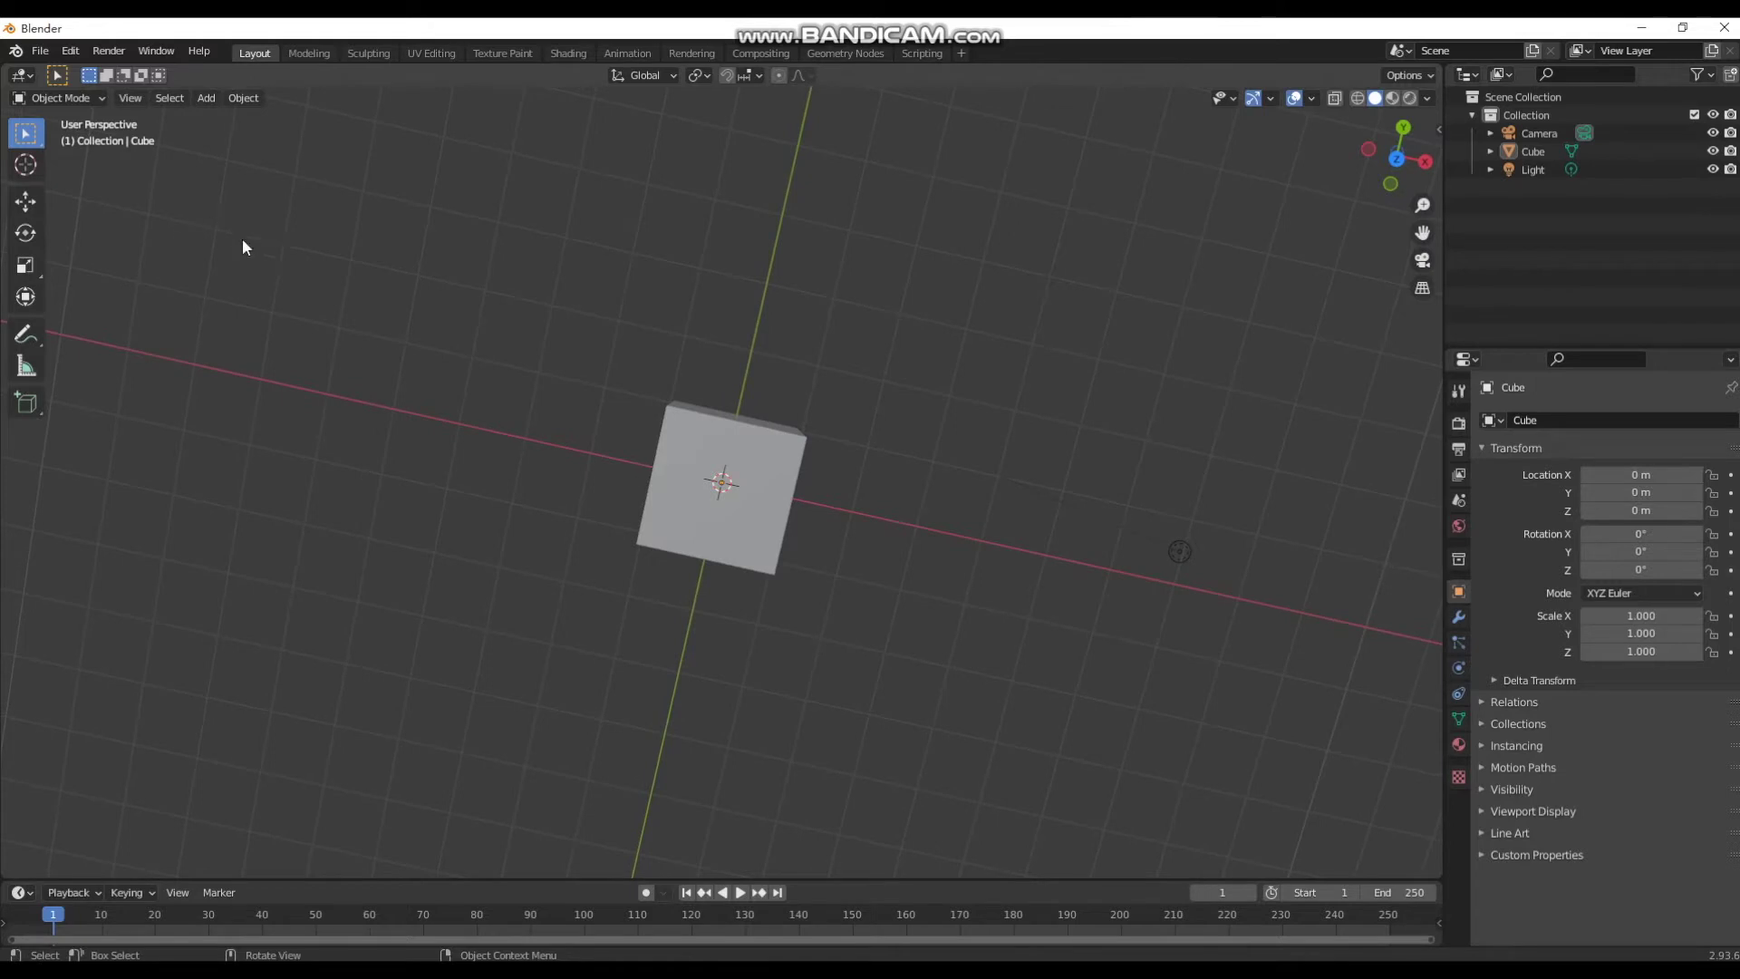
pyautogui.moveTo(1377, 177); pyautogui.dragTo(1385, 170)
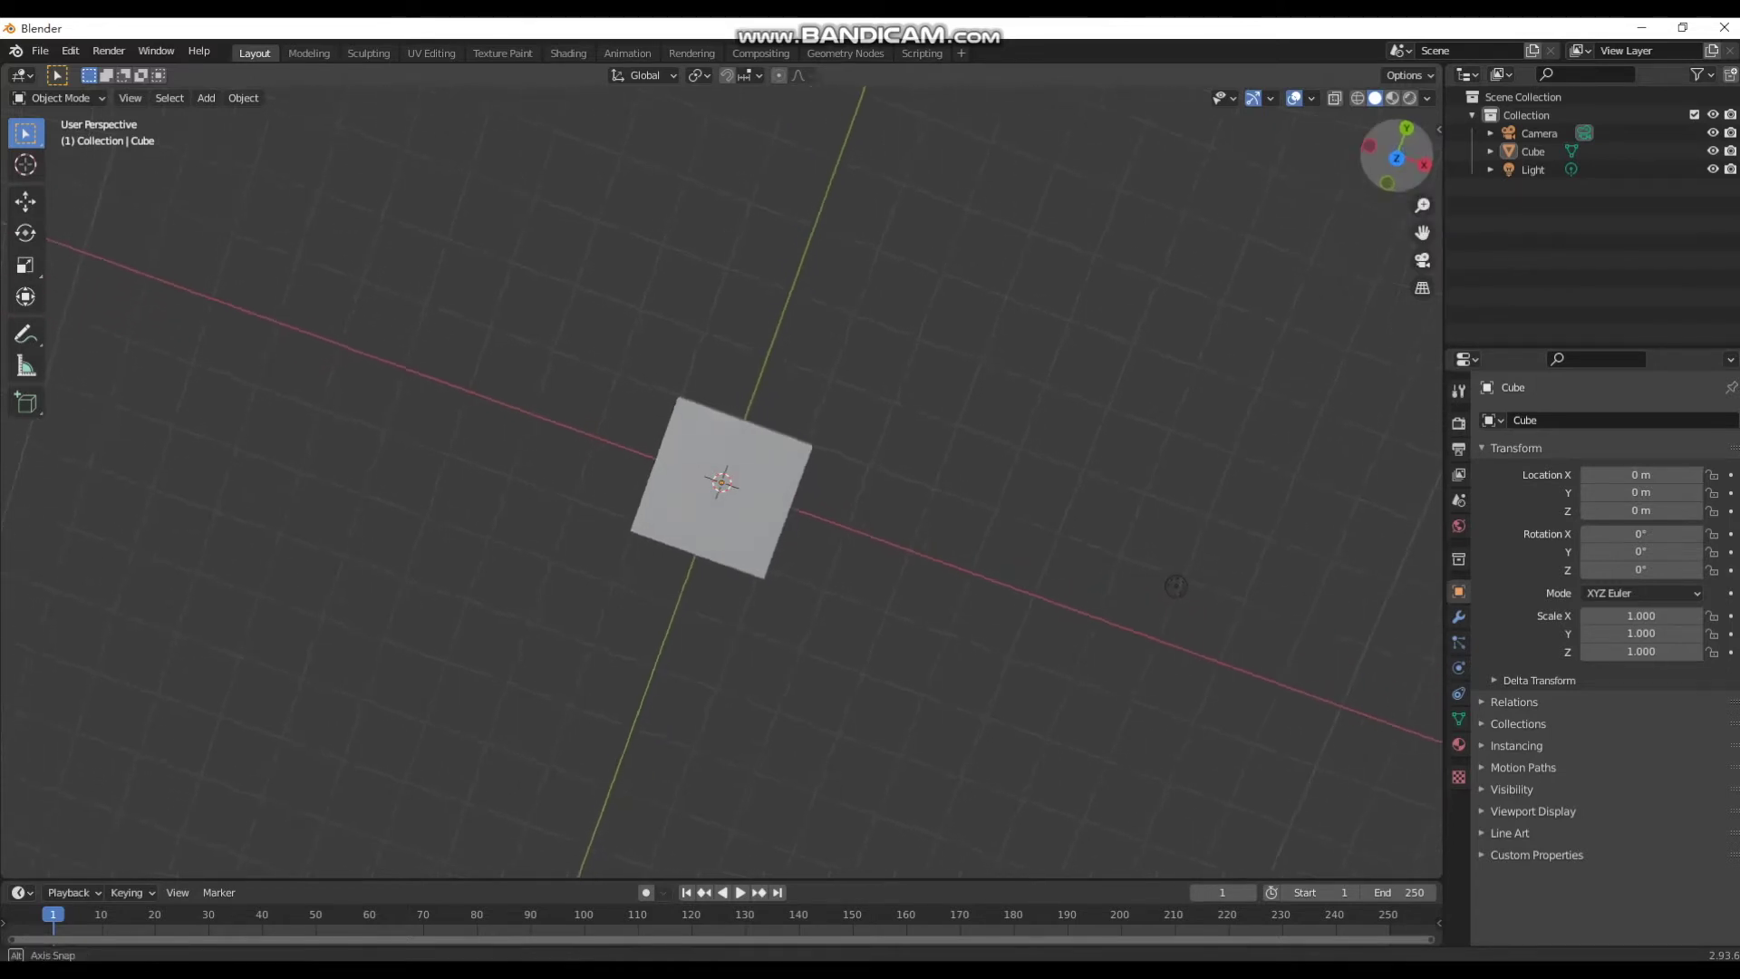
pyautogui.moveTo(1177, 455)
pyautogui.mouseDown(button='middle')
pyautogui.moveTo(1167, 410)
pyautogui.moveTo(1174, 431)
pyautogui.mouseUp(button='middle')
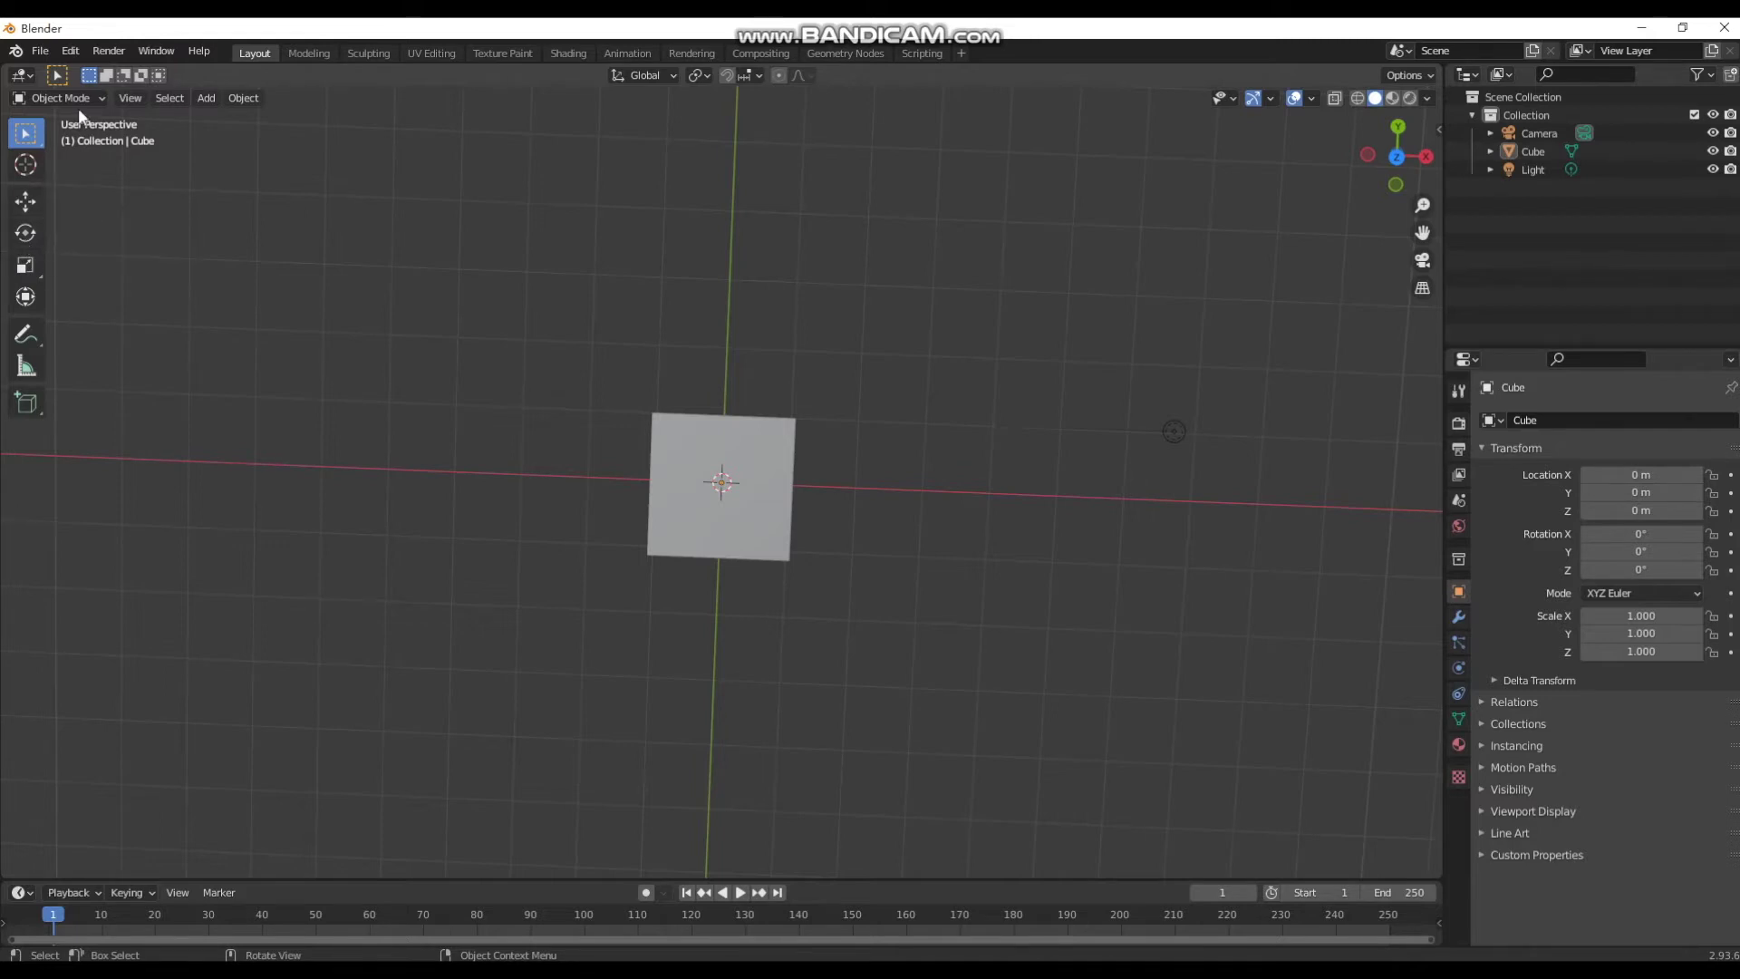
pyautogui.click(207, 102)
pyautogui.moveTo(231, 118)
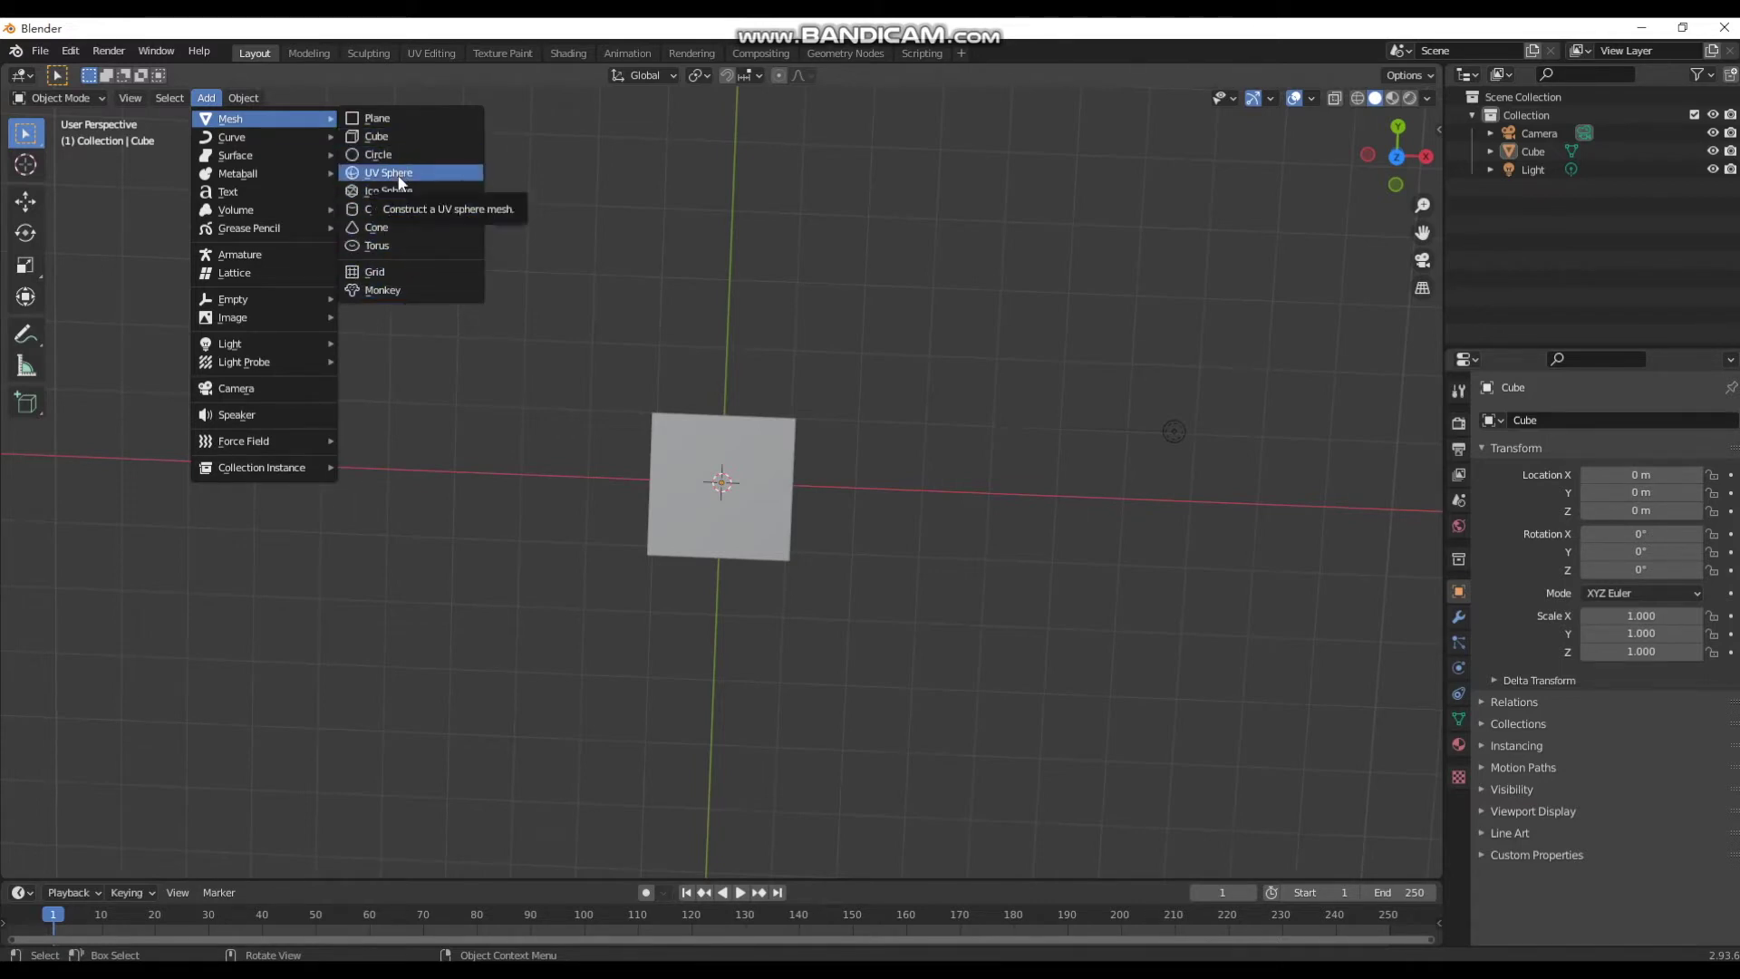
# Add a torus and move it 1 m along Y to sit above the cube like a shackle.
pyautogui.click(390, 245)
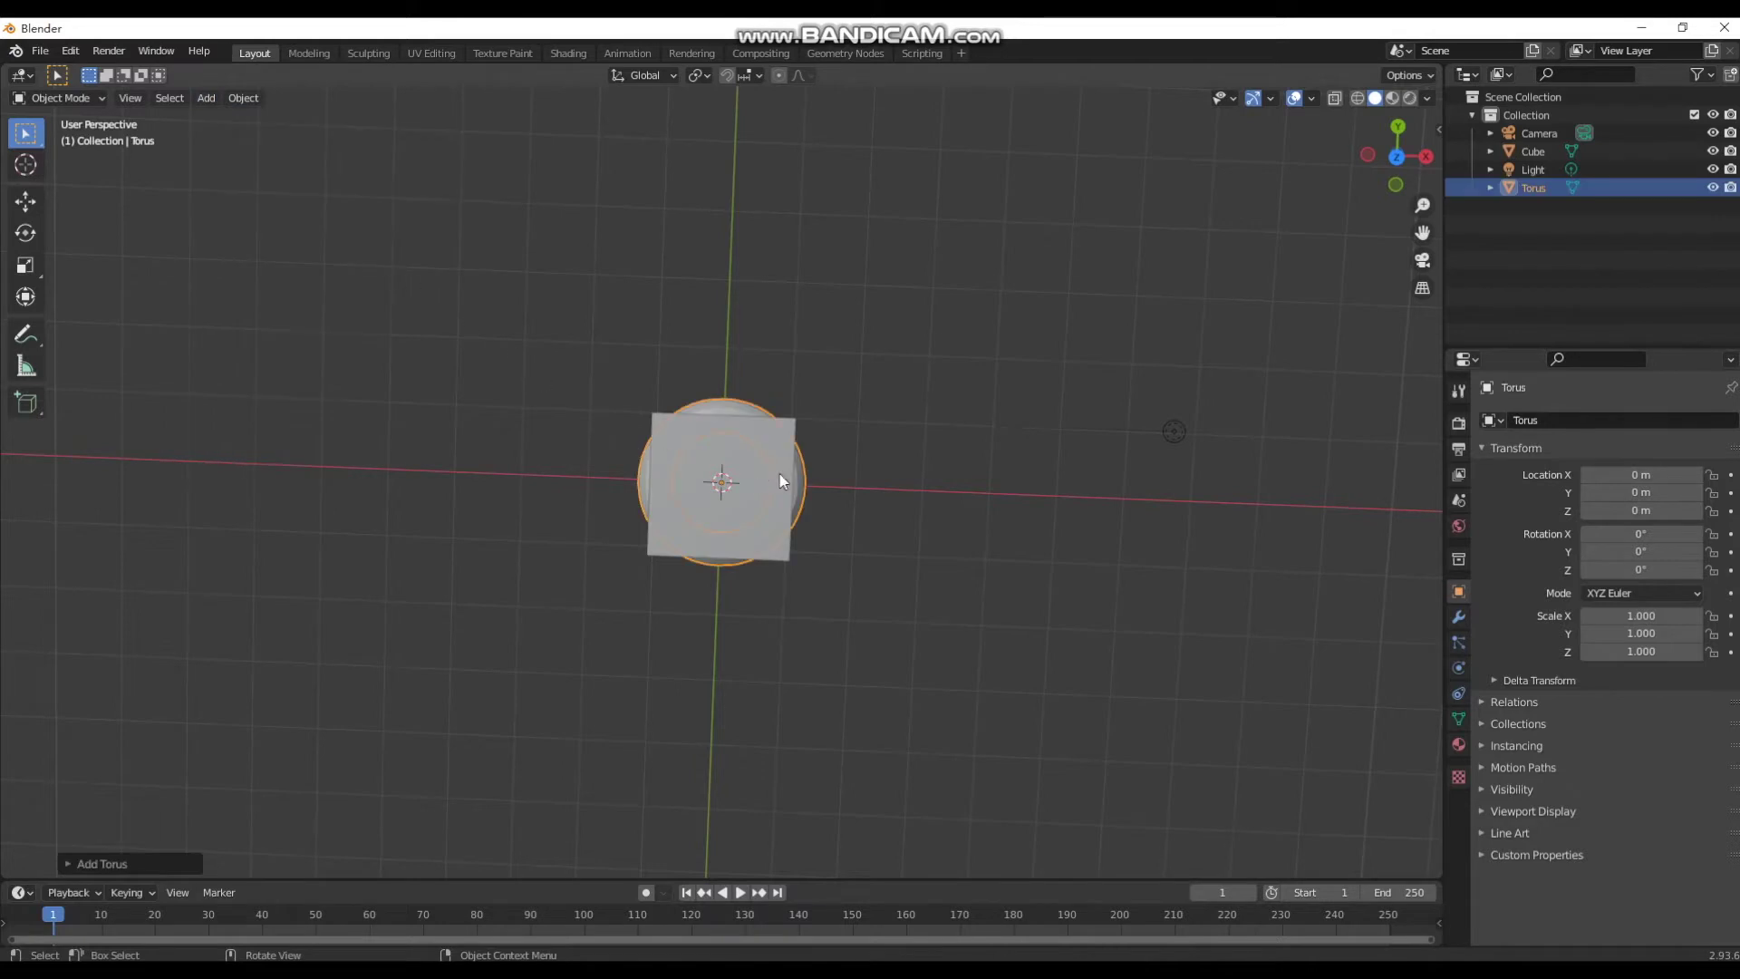
pyautogui.scroll(2, 691, 442)
pyautogui.scroll(1, 698, 448)
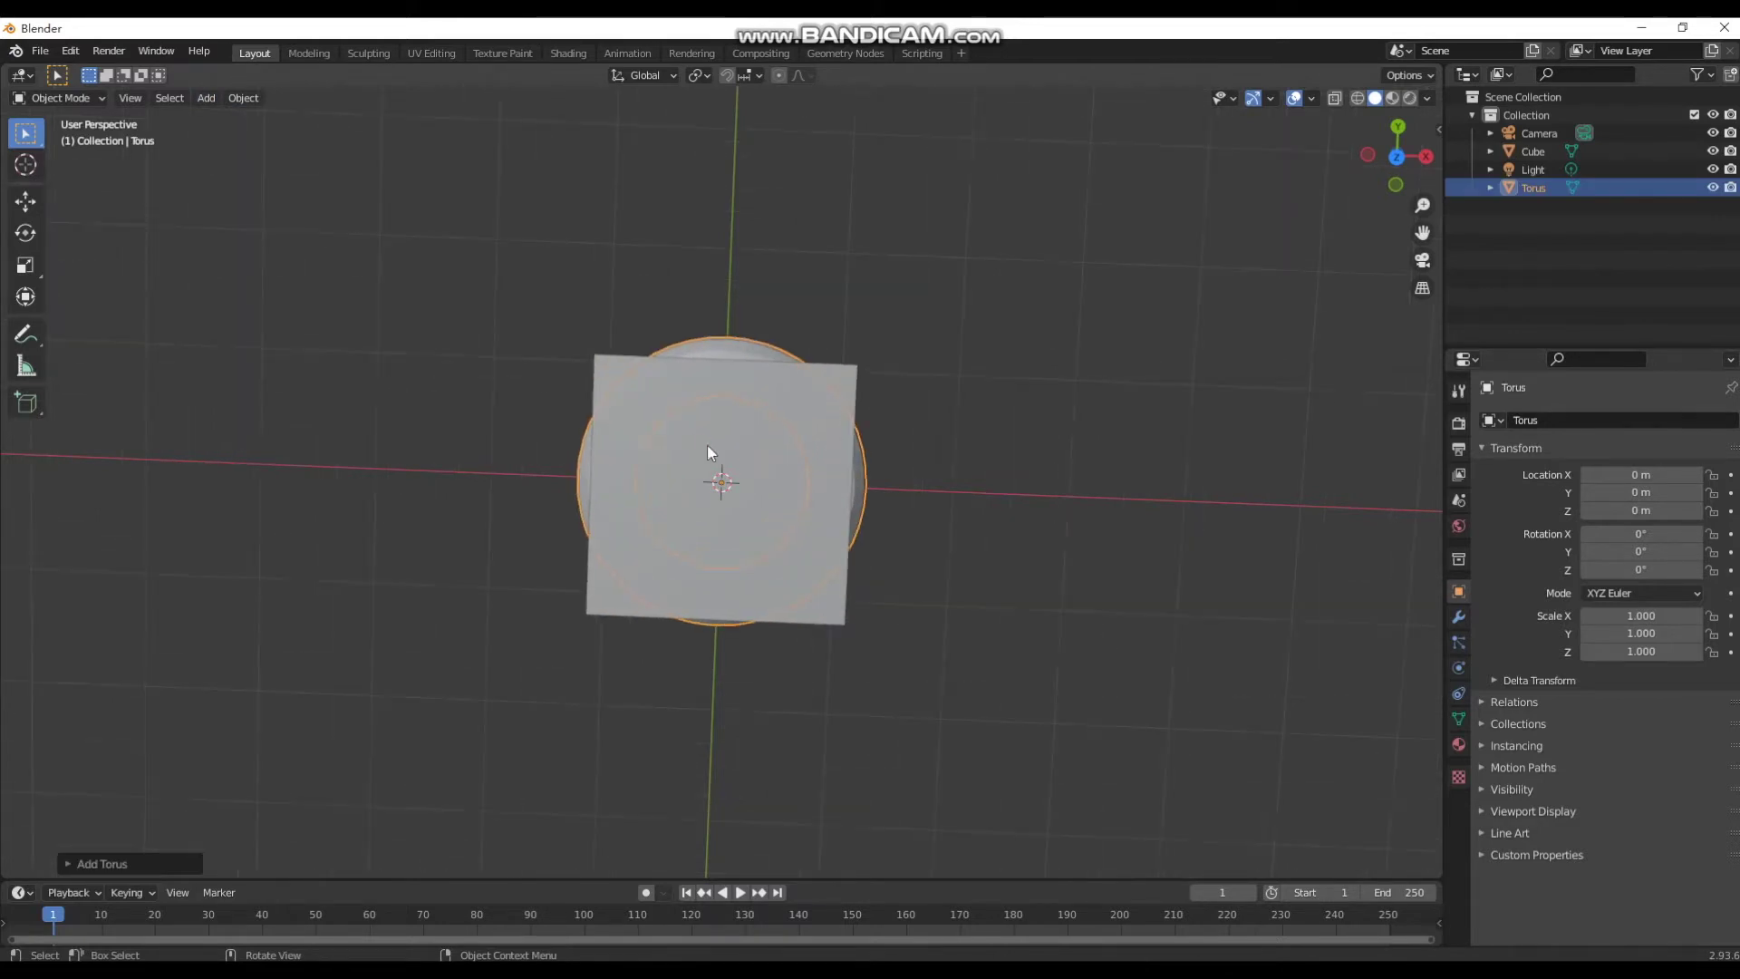
pyautogui.click(30, 206)
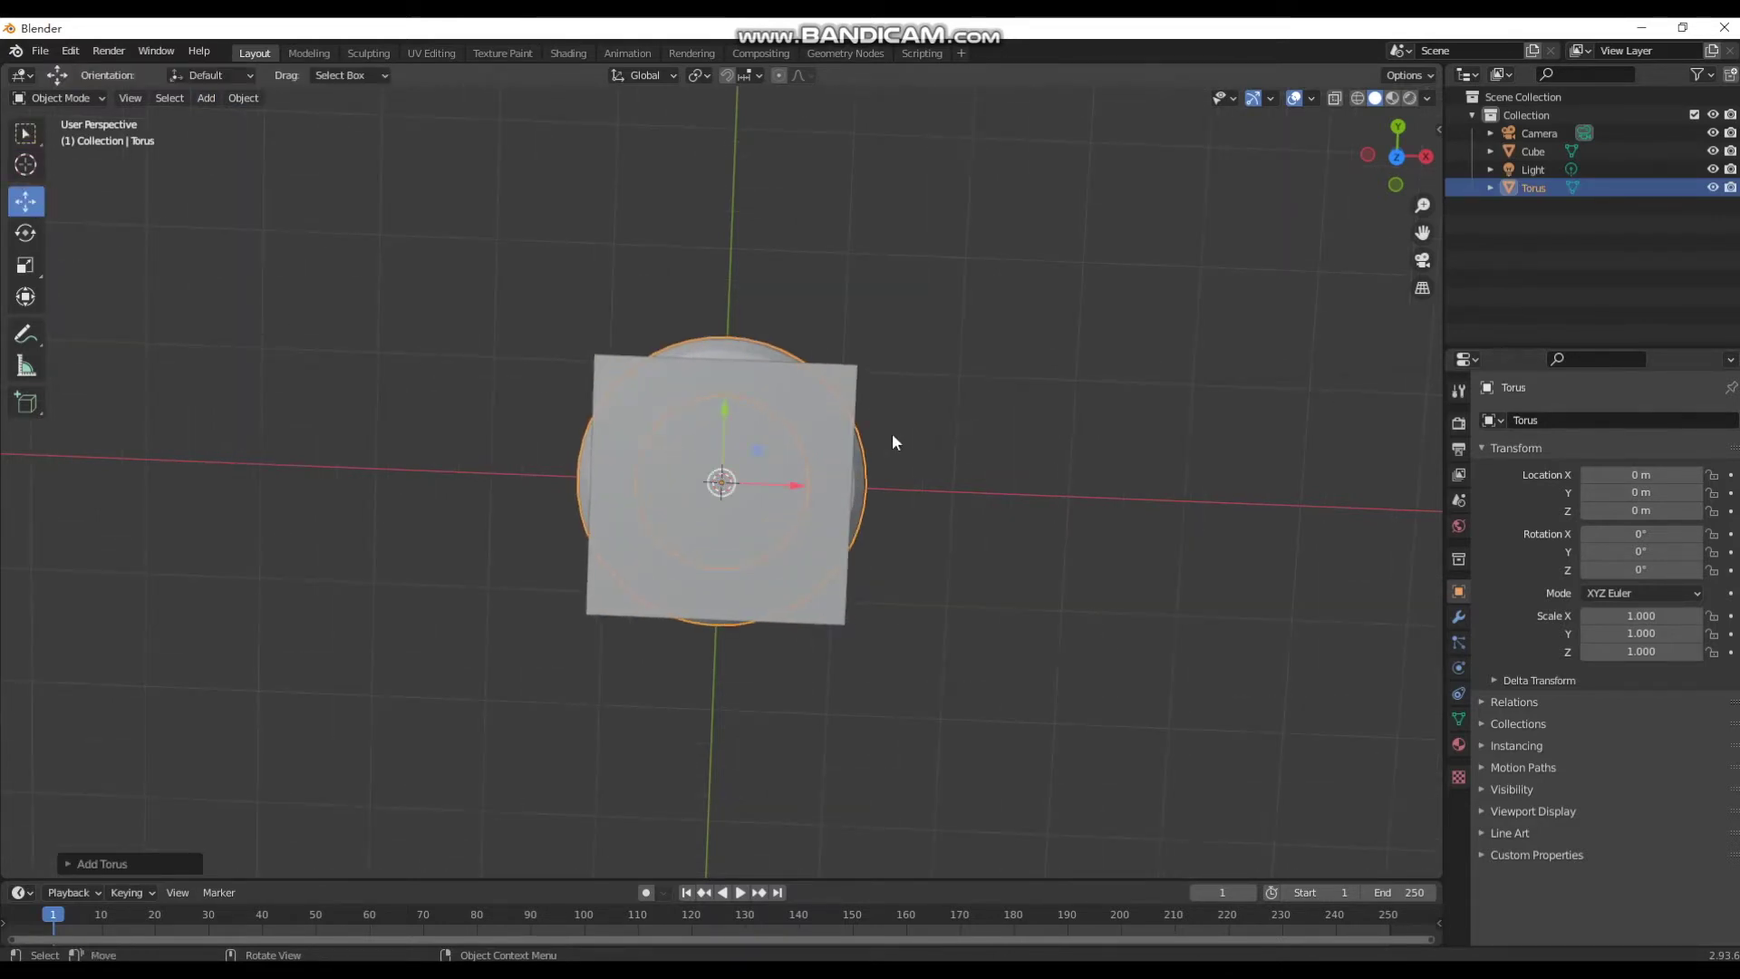
pyautogui.moveTo(756, 448); pyautogui.dragTo(760, 308)
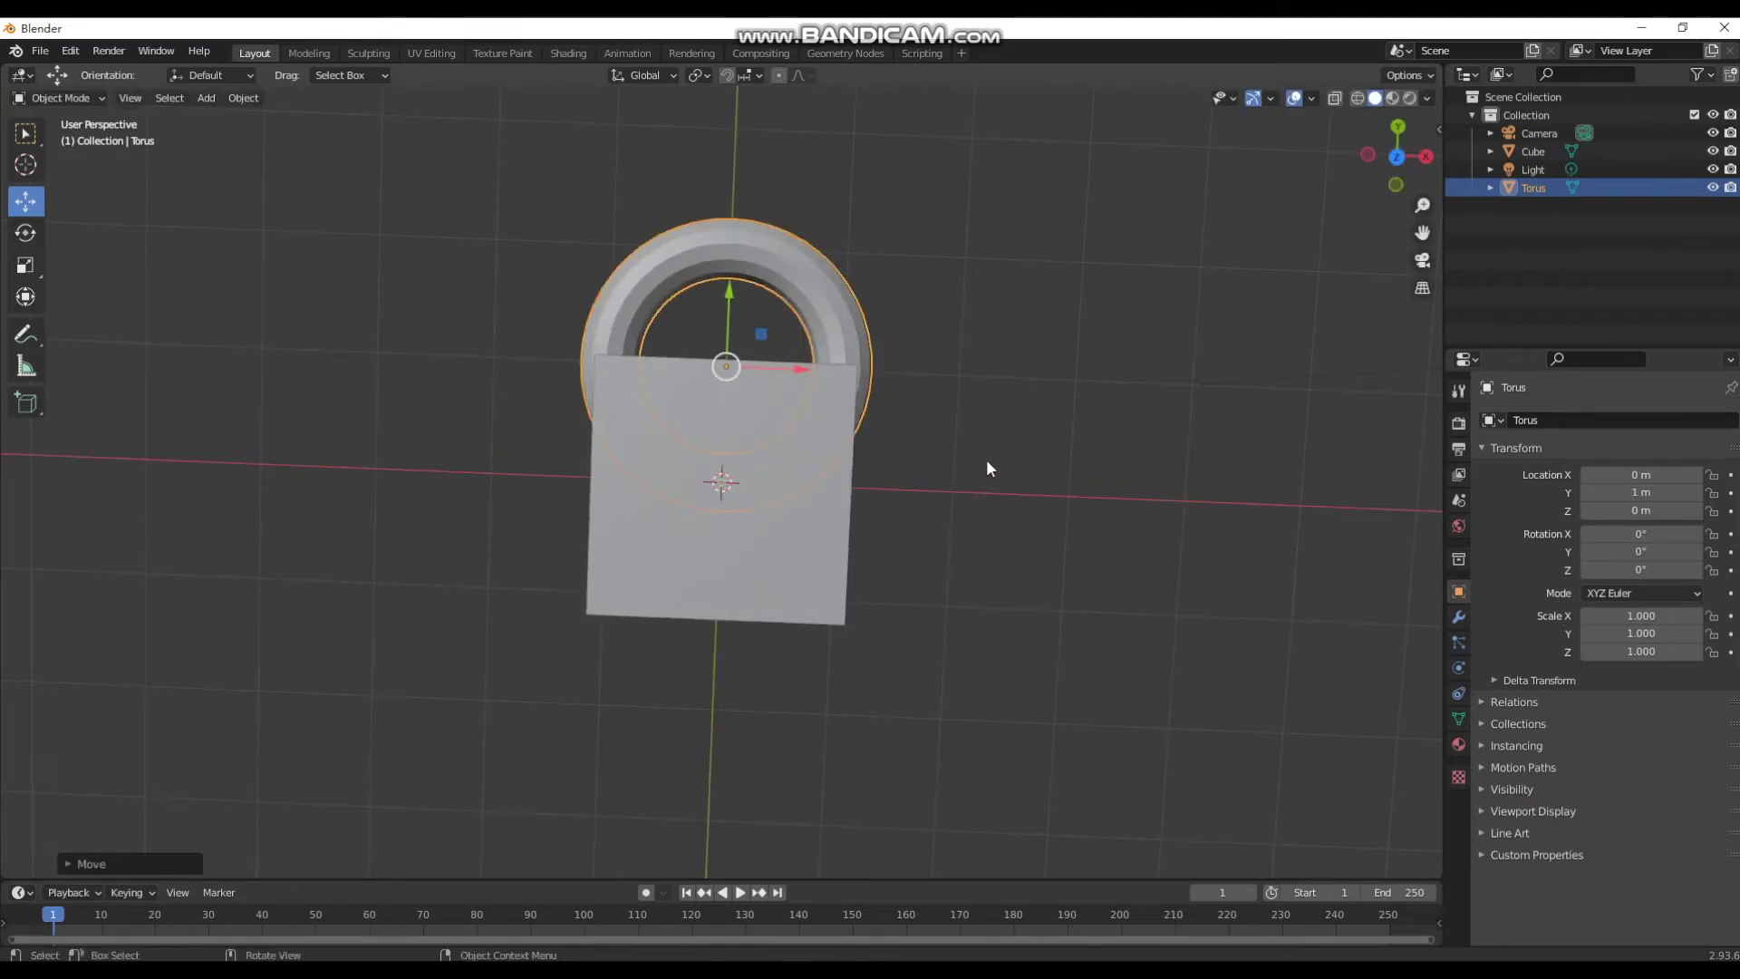
pyautogui.click(644, 519)
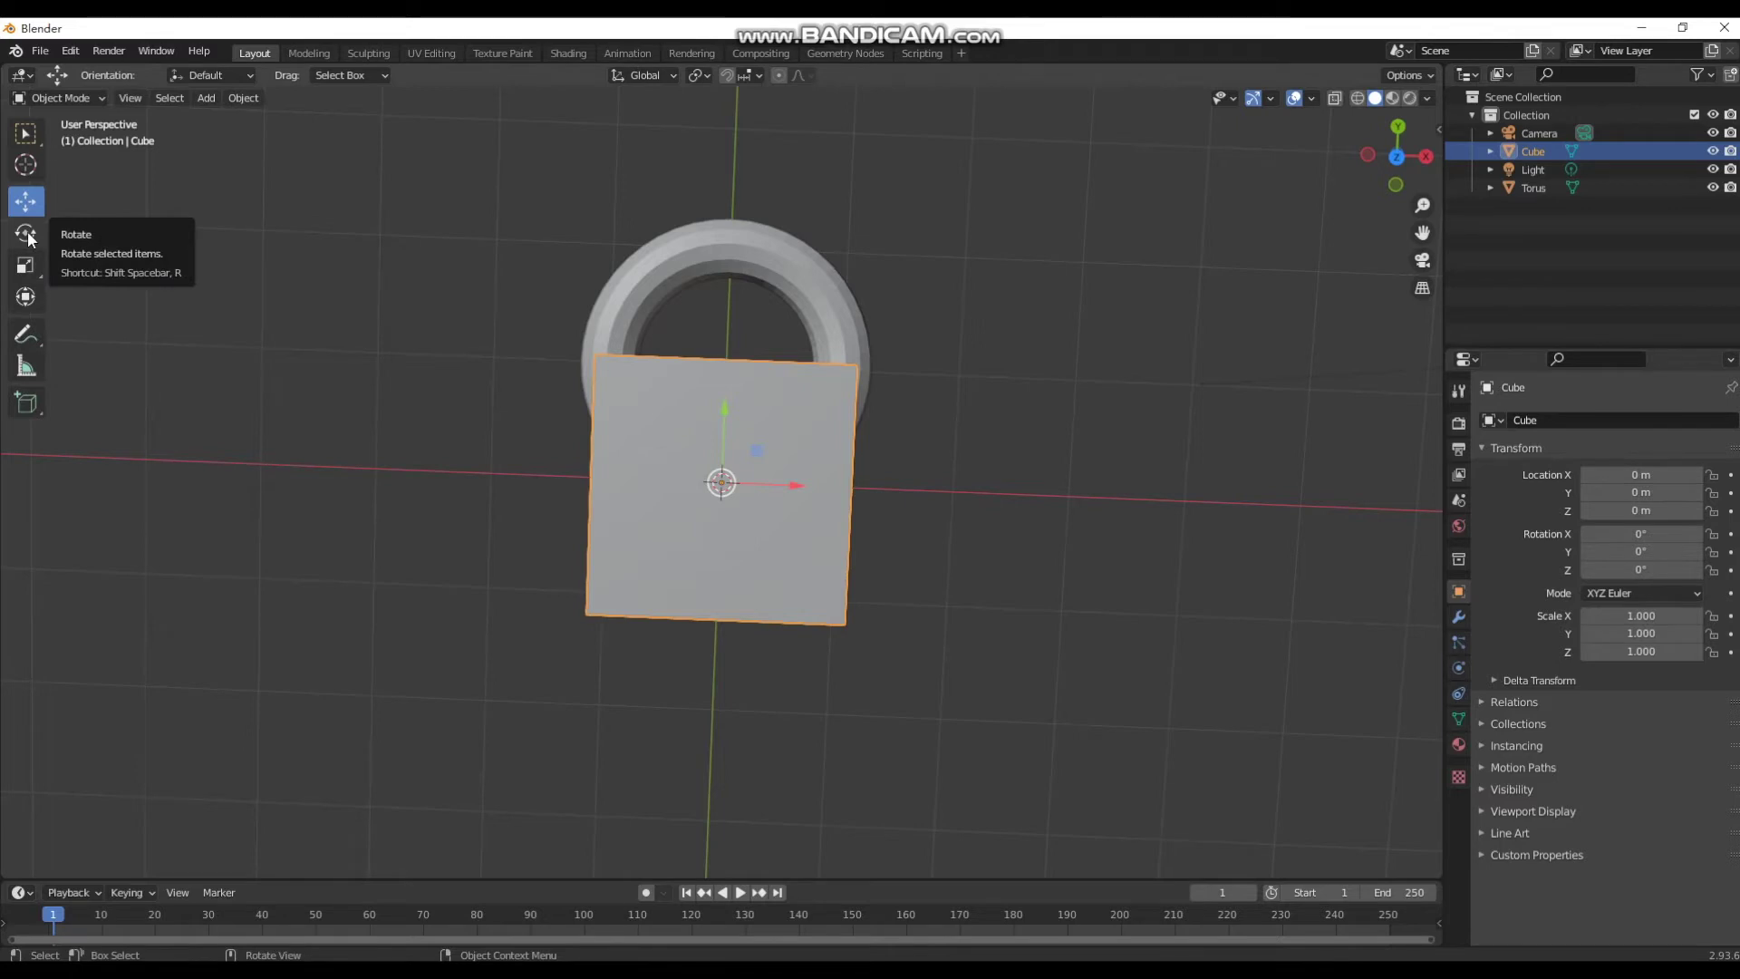
# Scale the cube to 1.514 on X and 0.933 on Y to form the lock body.
pyautogui.click(26, 265)
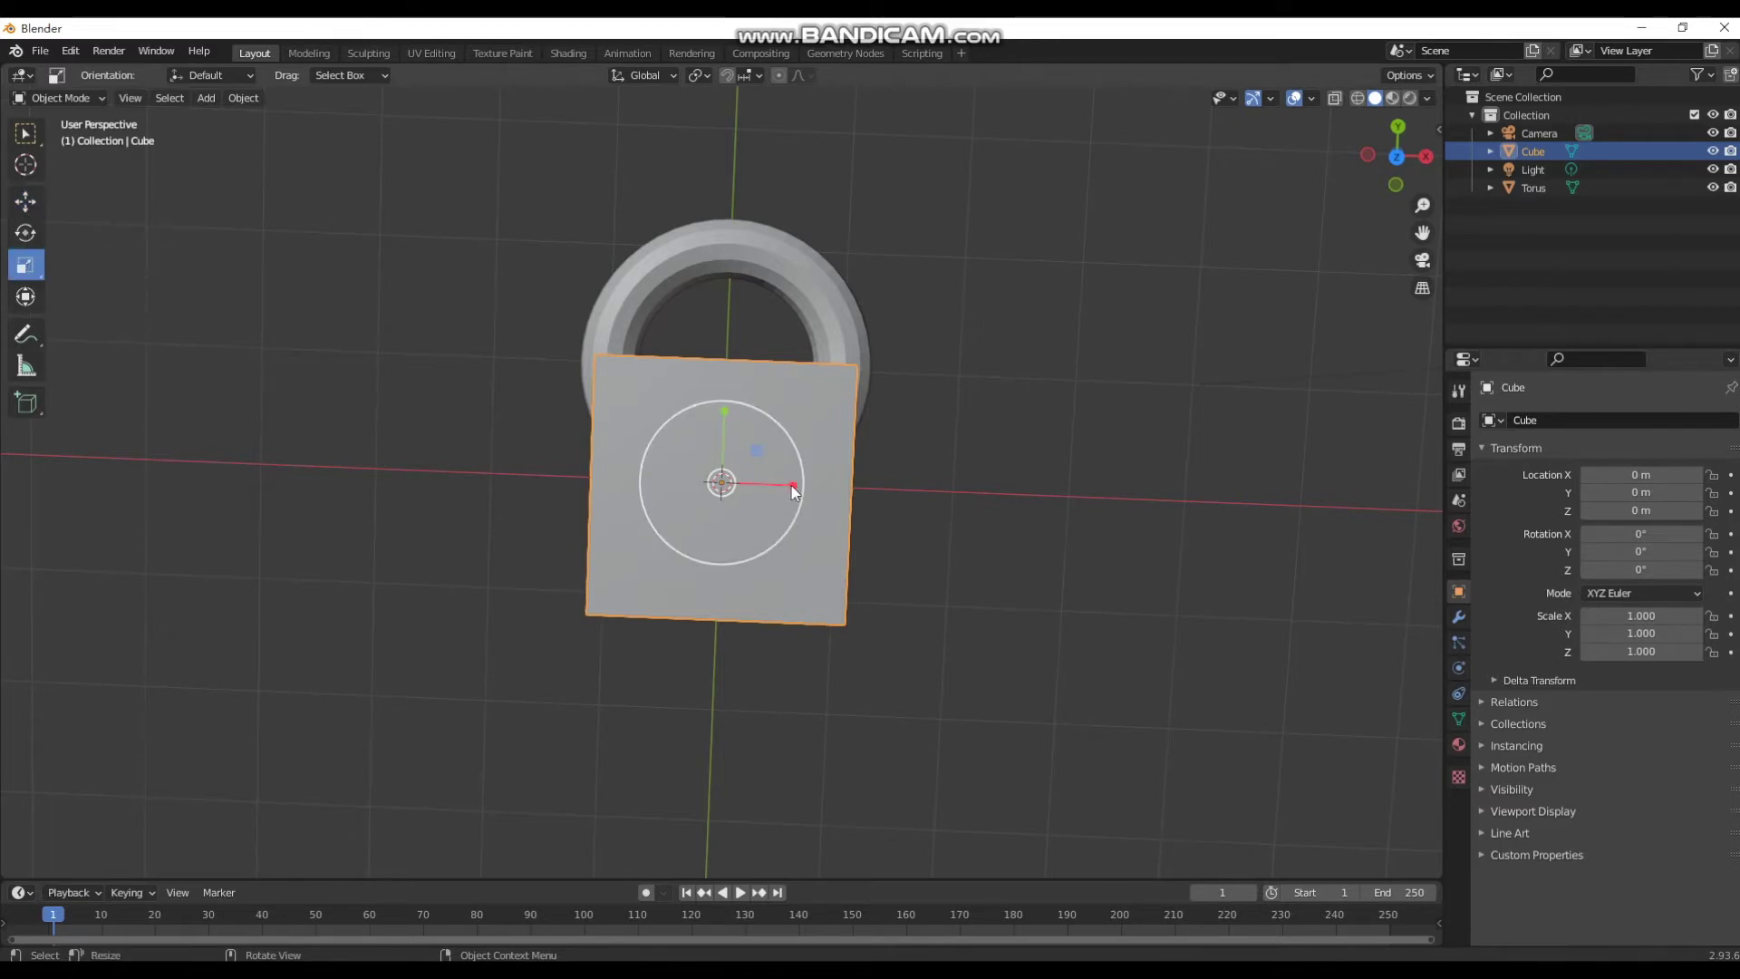
pyautogui.moveTo(793, 490); pyautogui.dragTo(839, 485)
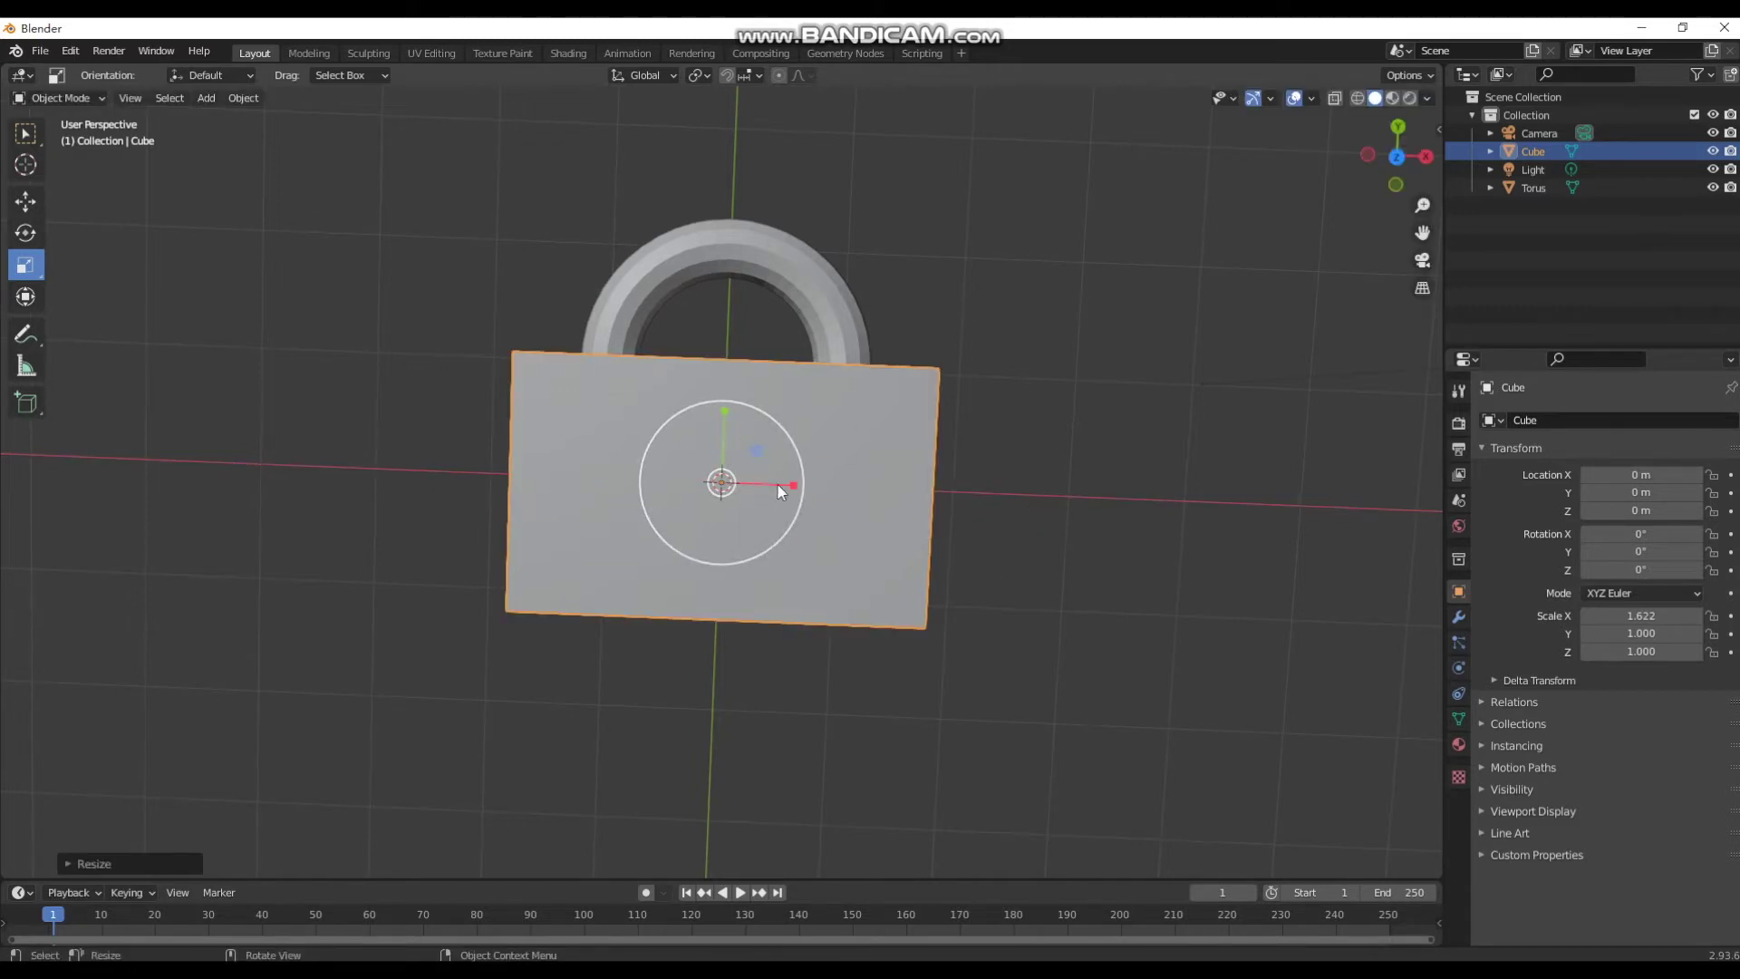
pyautogui.moveTo(759, 451); pyautogui.dragTo(754, 459)
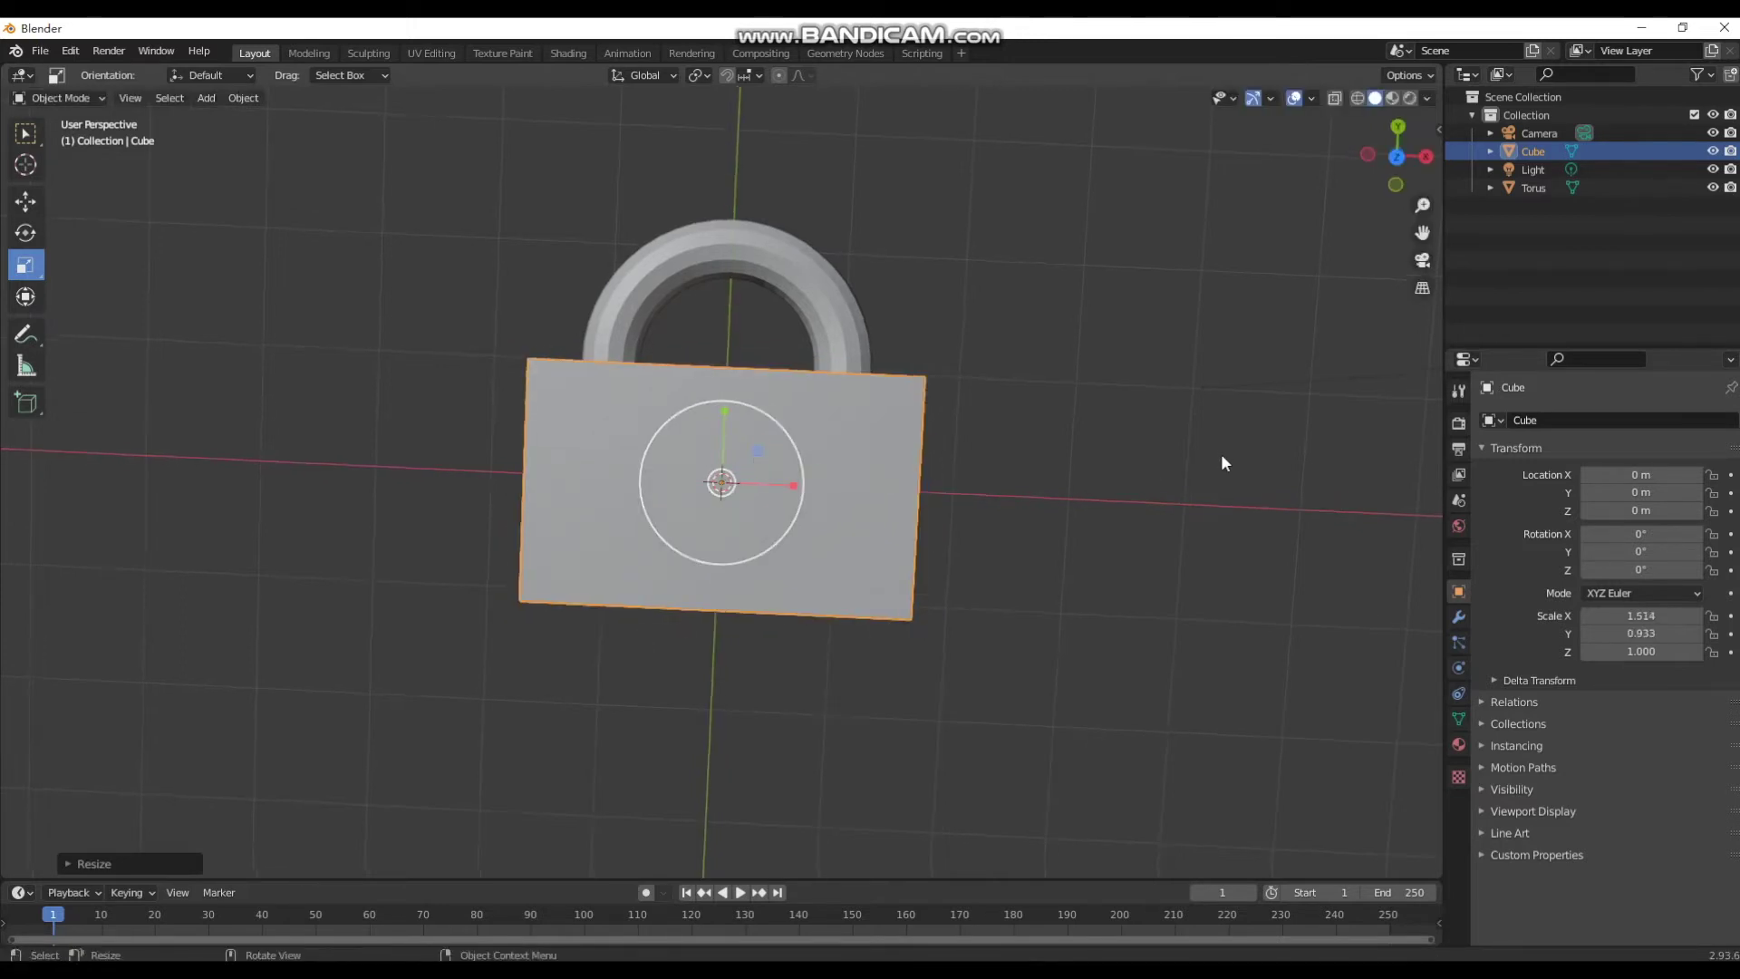
pyautogui.moveTo(1214, 472); pyautogui.dragTo(1214, 413, button='middle')
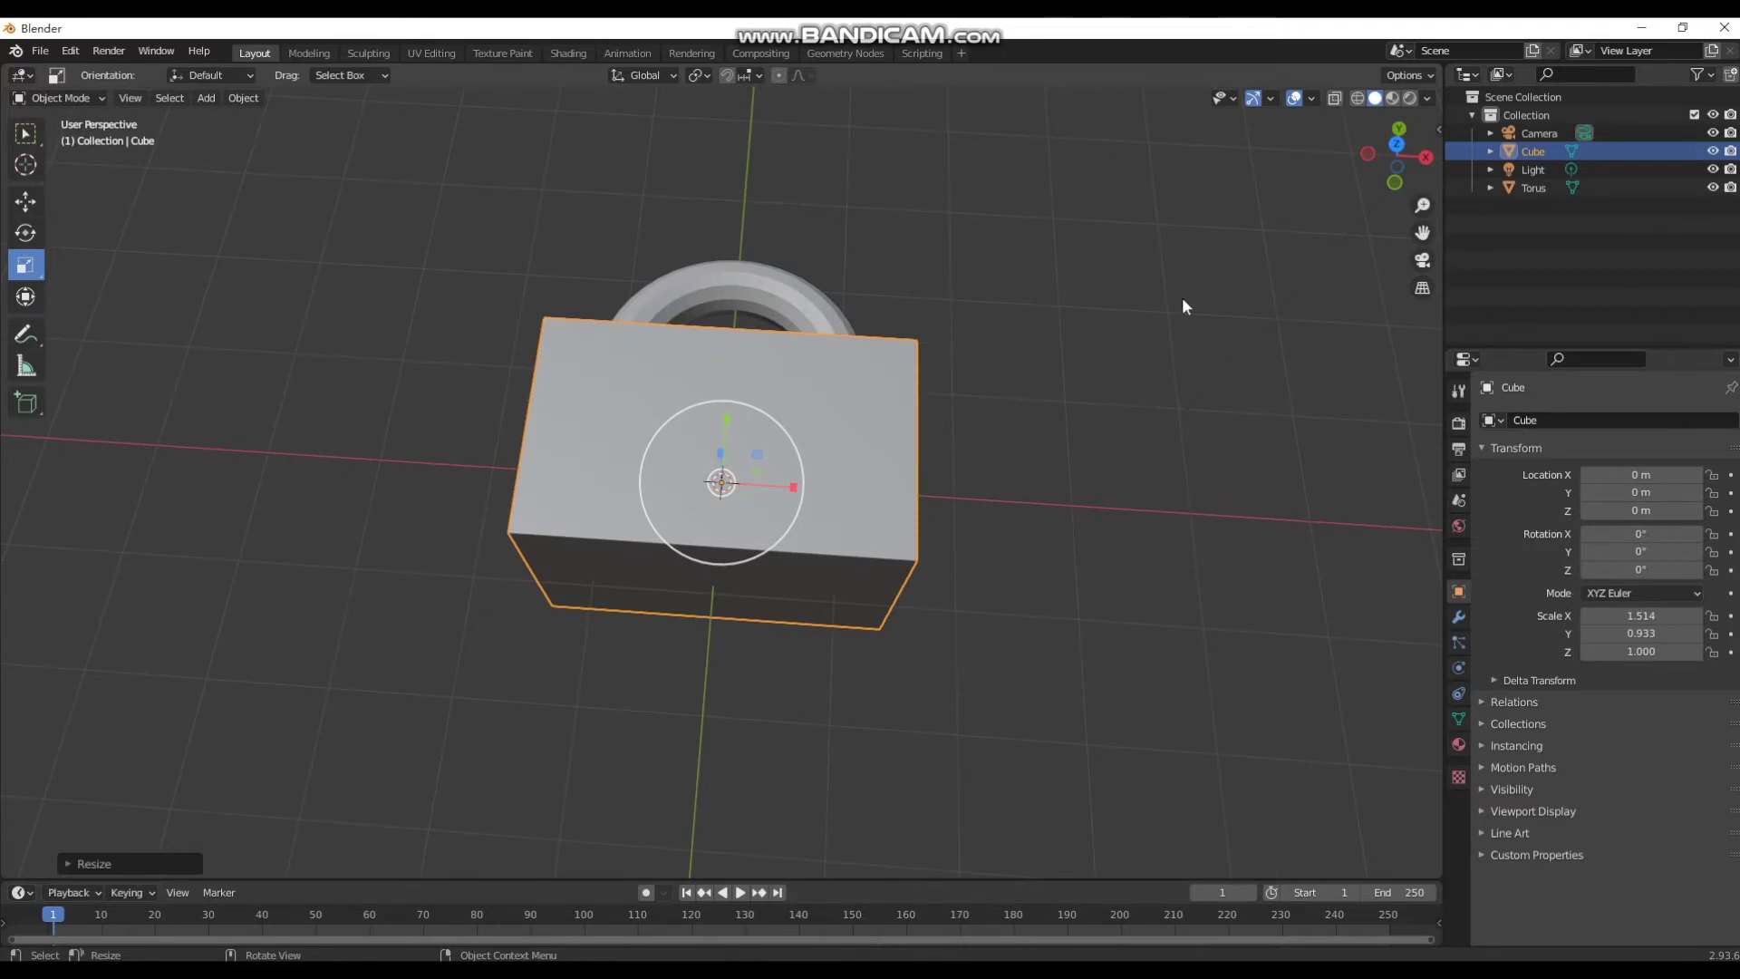
pyautogui.moveTo(1382, 168)
pyautogui.mouseDown()
pyautogui.moveTo(1314, 172)
pyautogui.moveTo(1396, 154)
pyautogui.mouseUp()
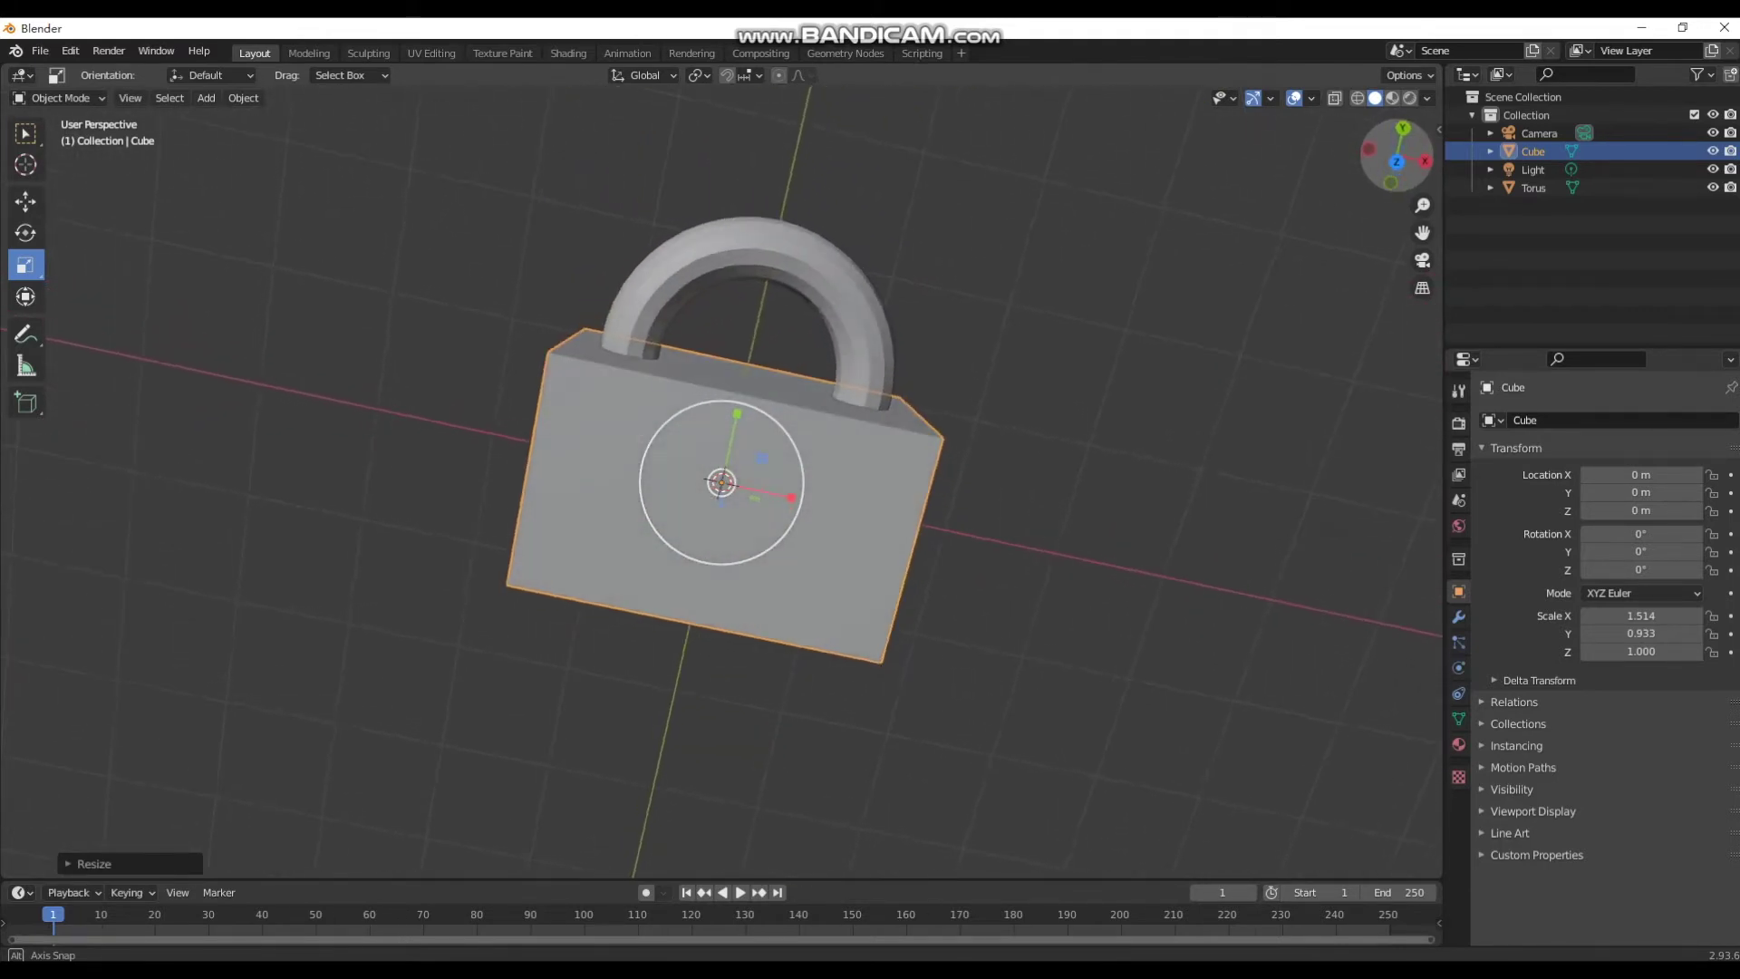
# Set the cube's Z scale to 0.5 and orbit around the flattened padlock body.
pyautogui.moveTo(1395, 154); pyautogui.dragTo(1395, 154)
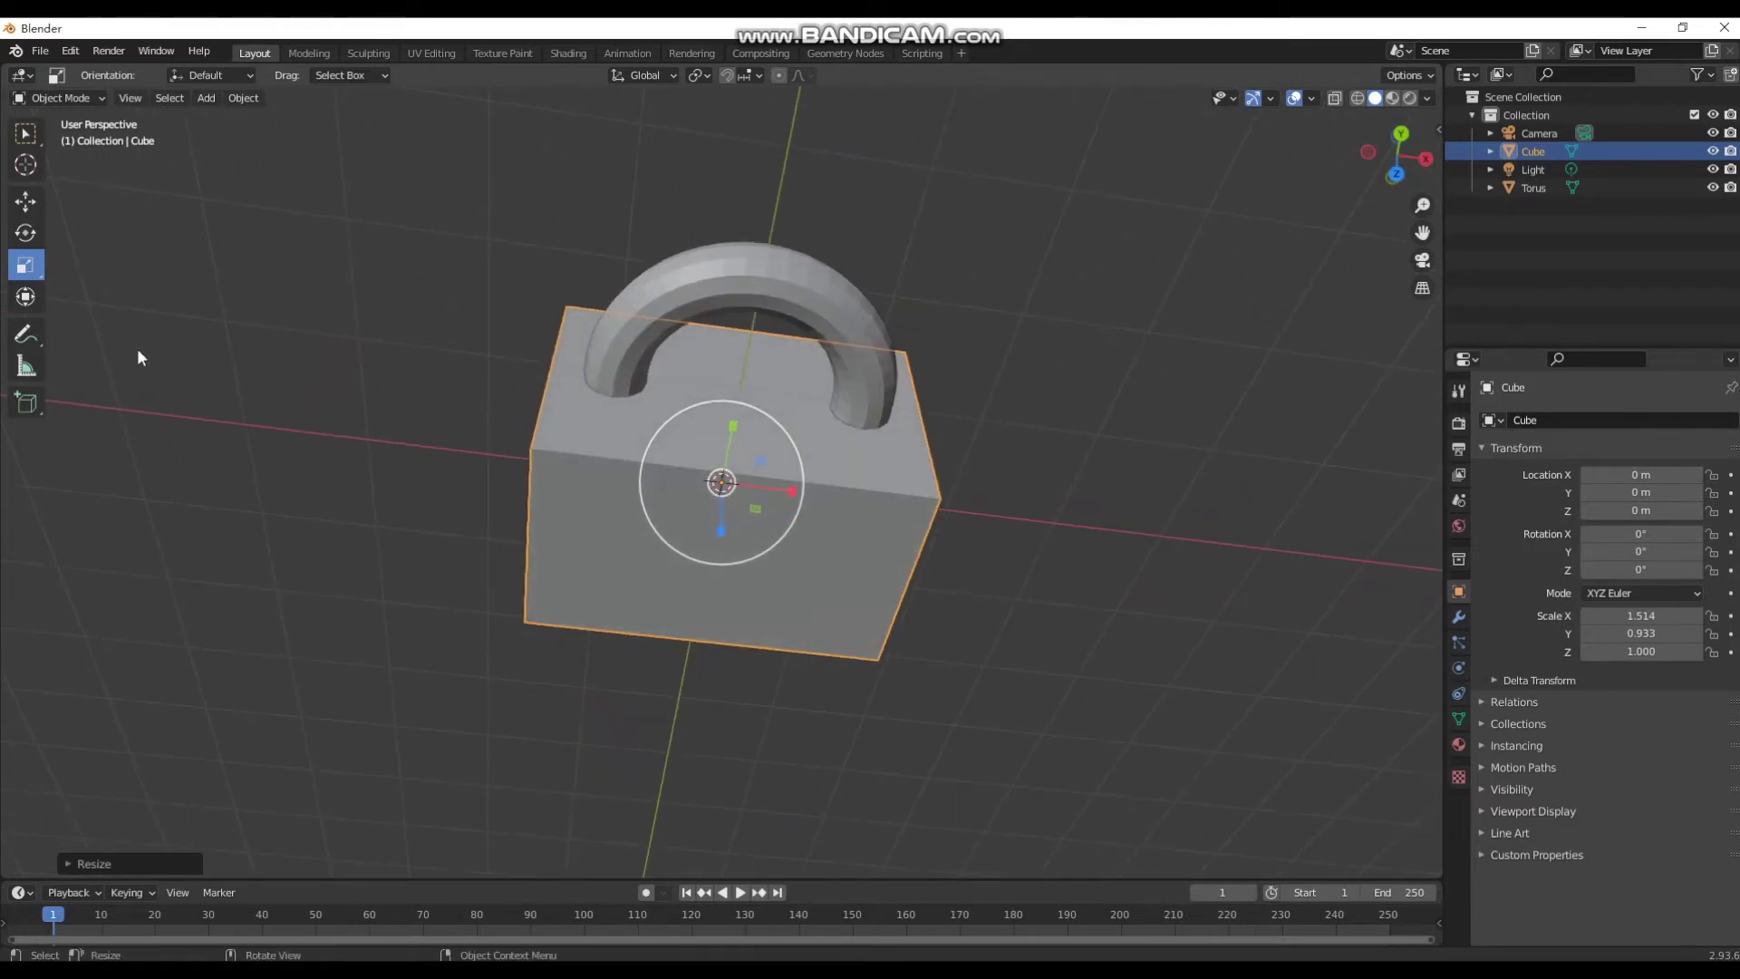
pyautogui.click(27, 297)
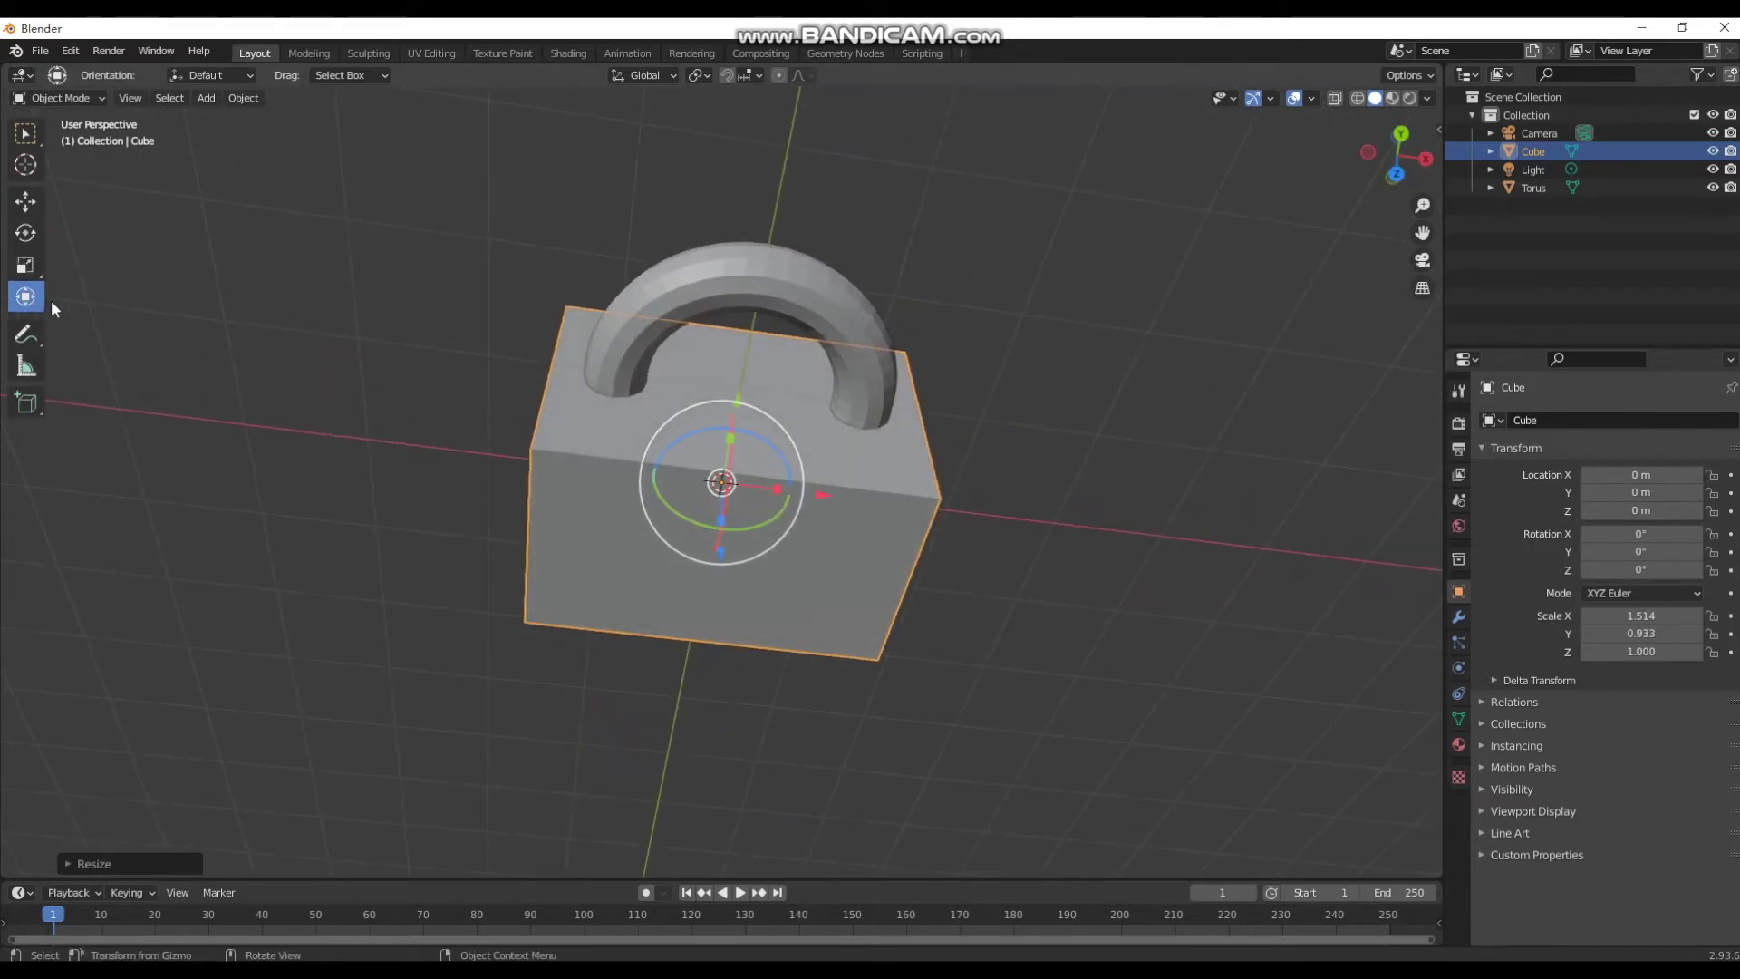
pyautogui.click(26, 264)
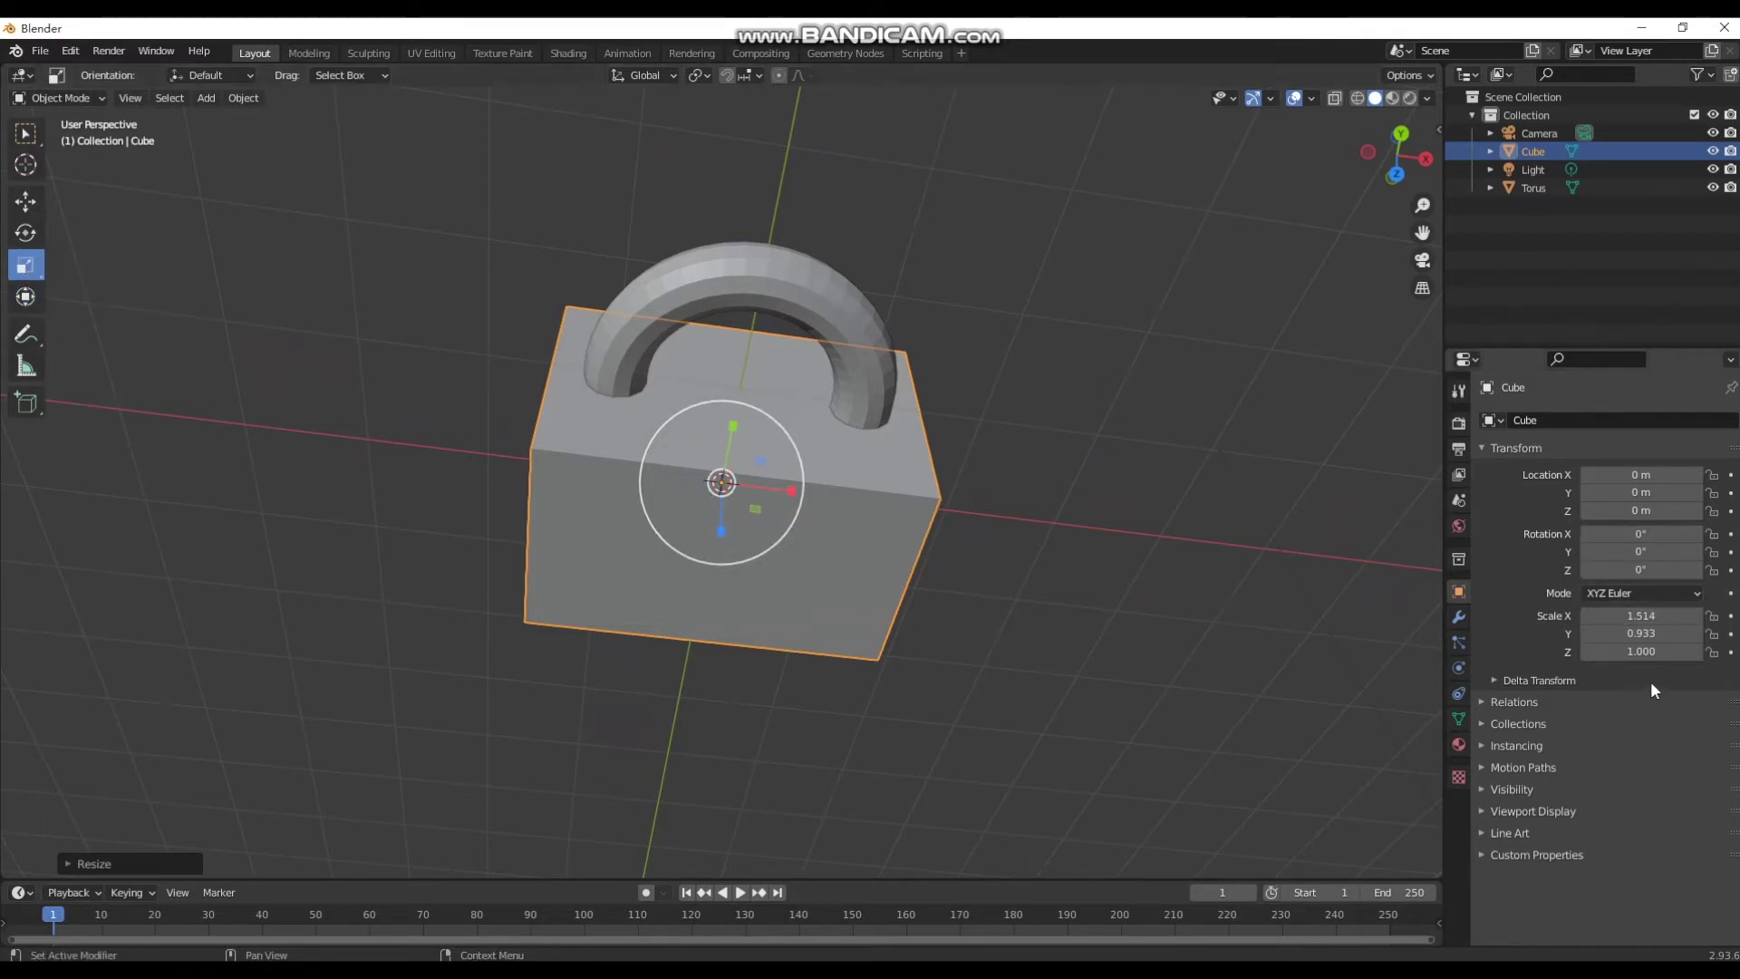
pyautogui.click(1645, 652)
pyautogui.write('0.5')
pyautogui.press('Return')
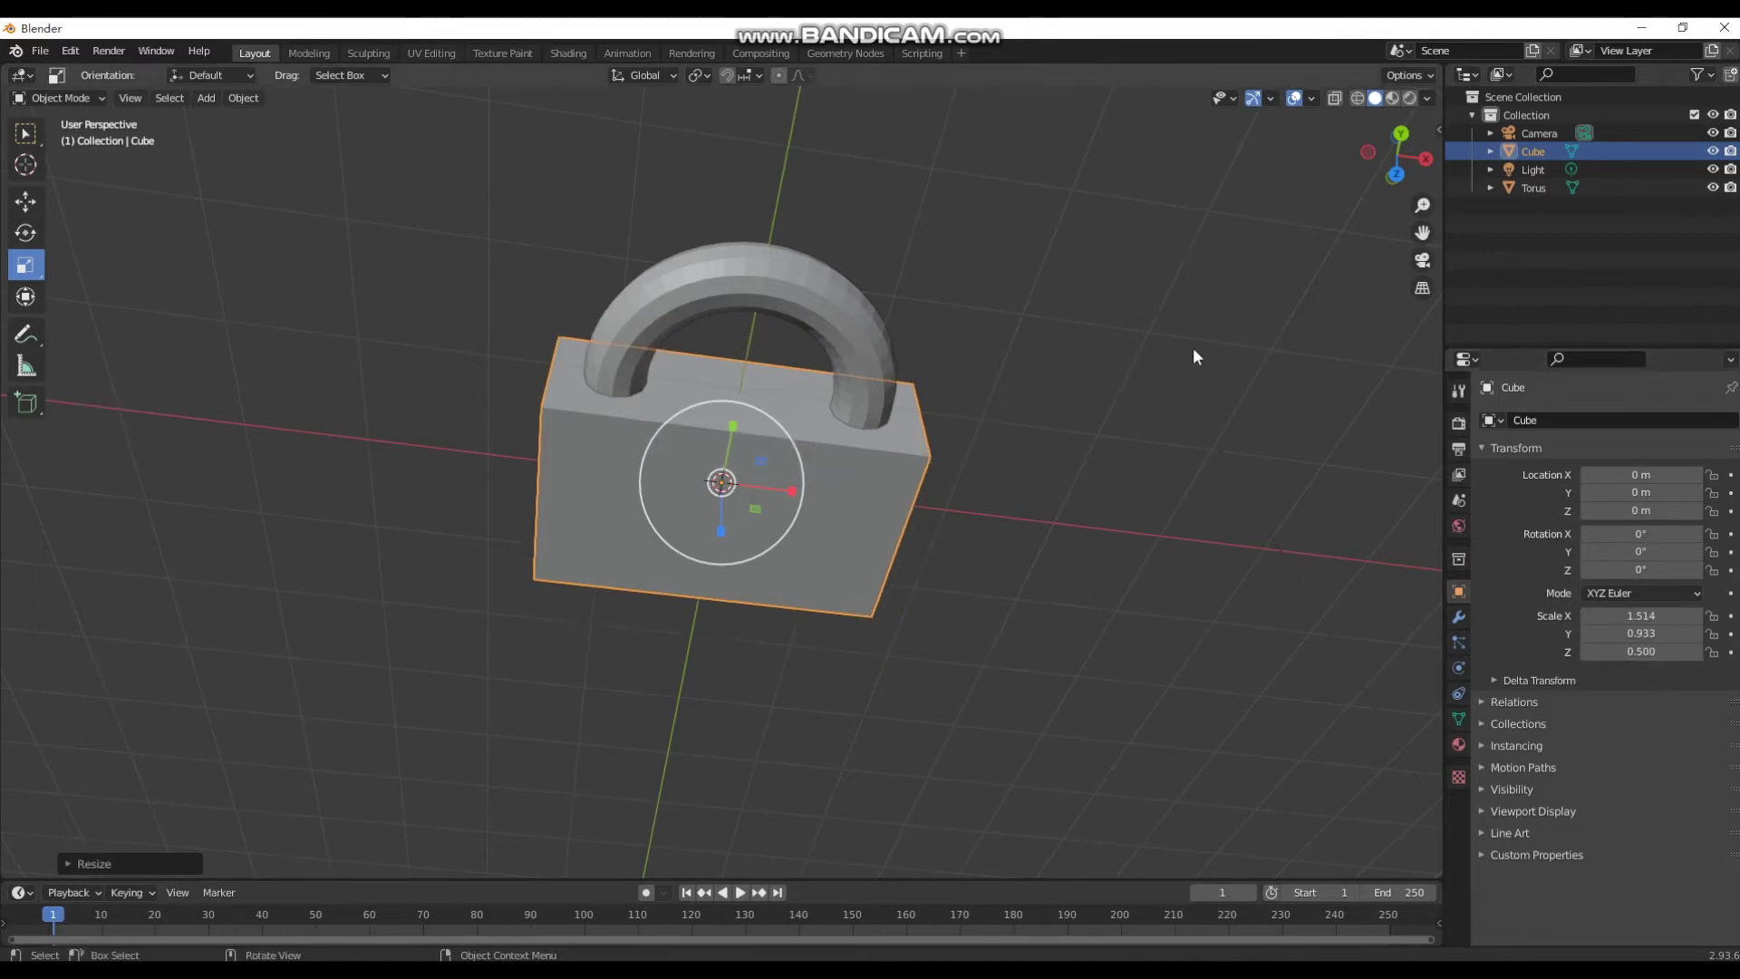
pyautogui.scroll(1, 1047, 377)
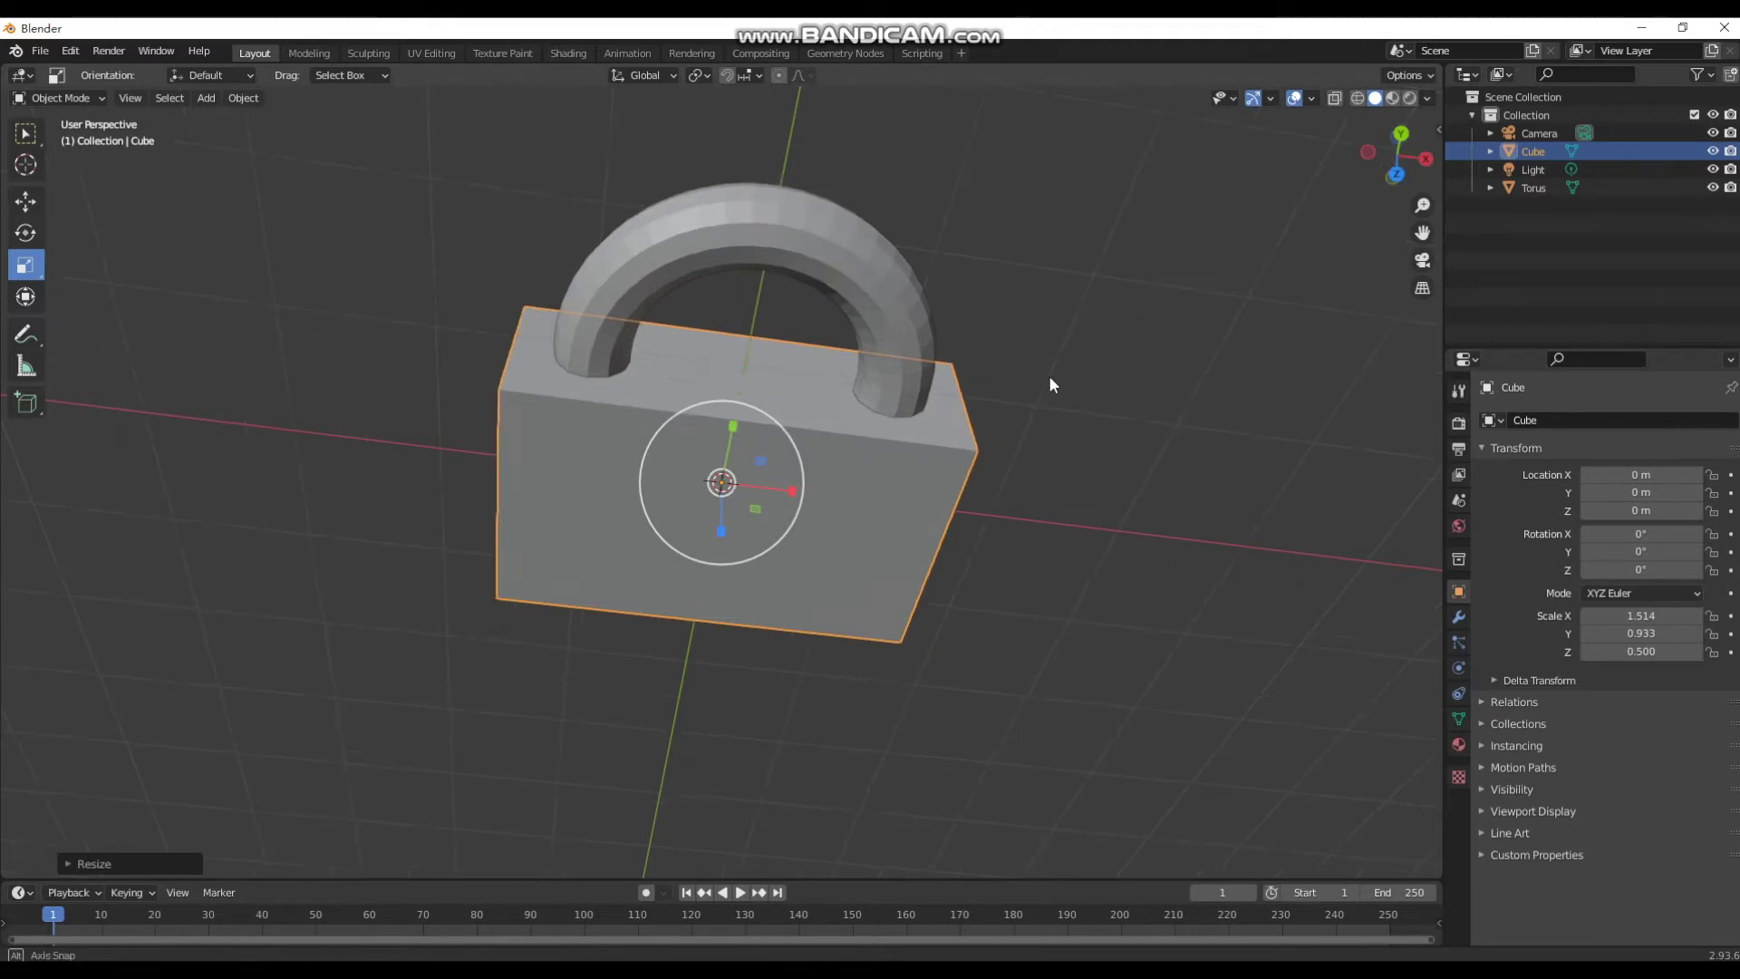
pyautogui.moveTo(1416, 150); pyautogui.dragTo(1414, 345)
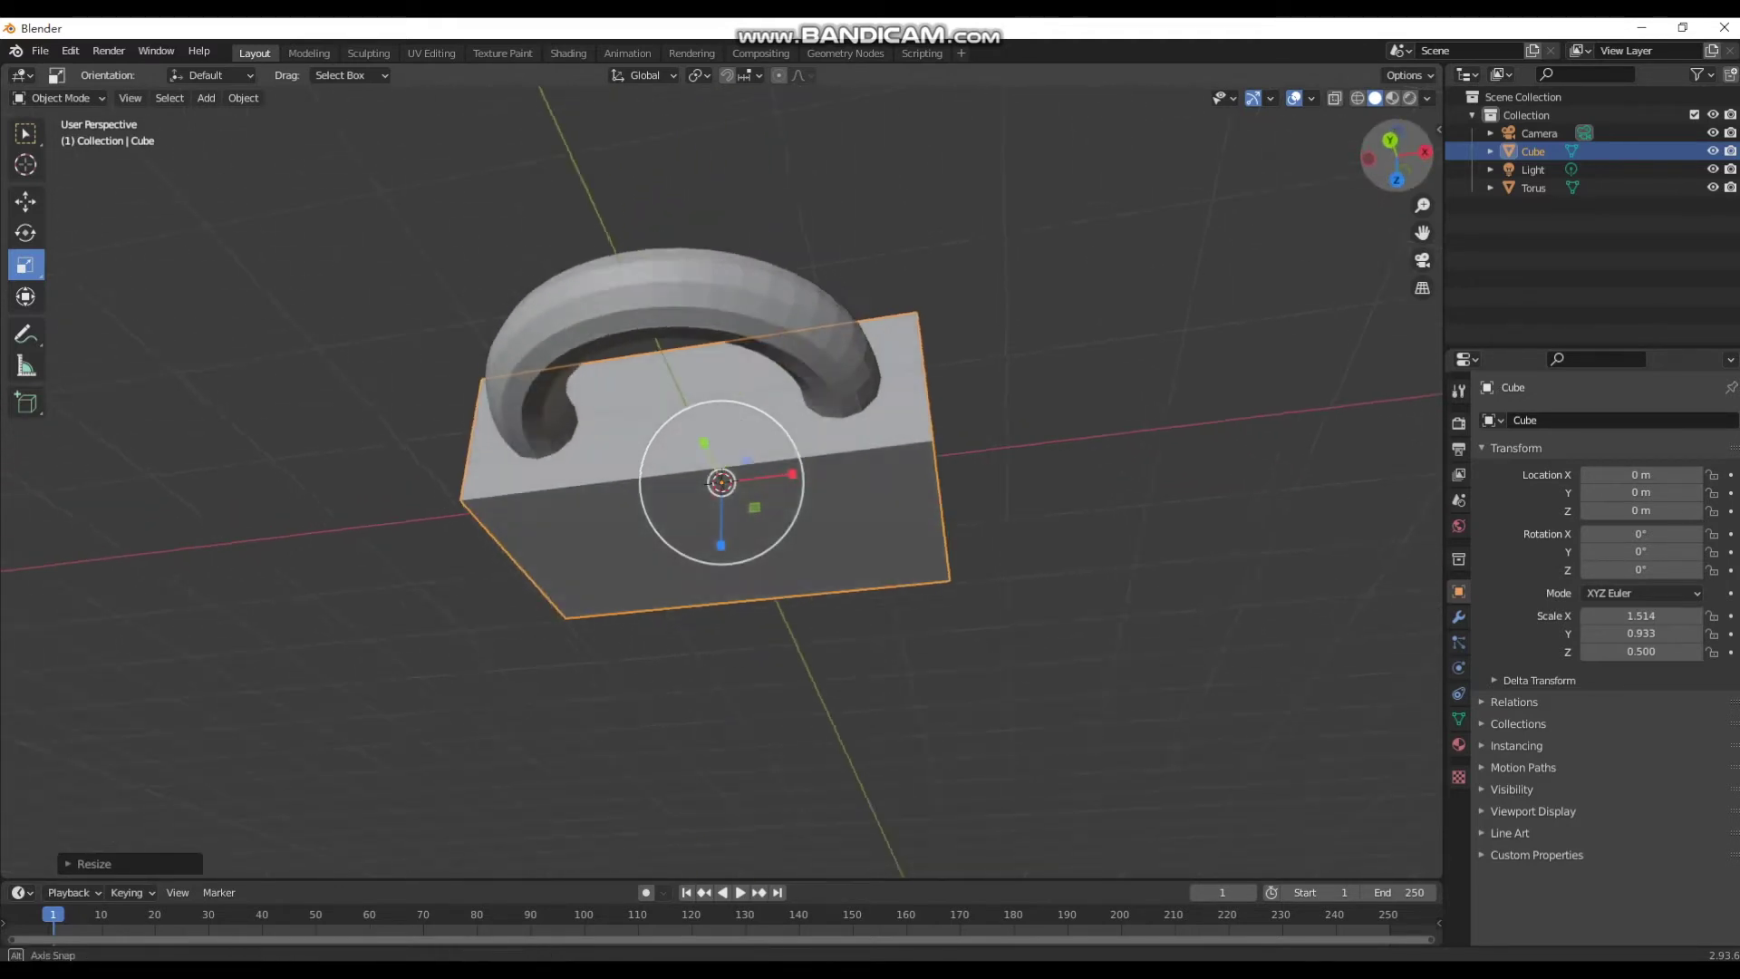
pyautogui.moveTo(1123, 477); pyautogui.dragTo(1064, 362)
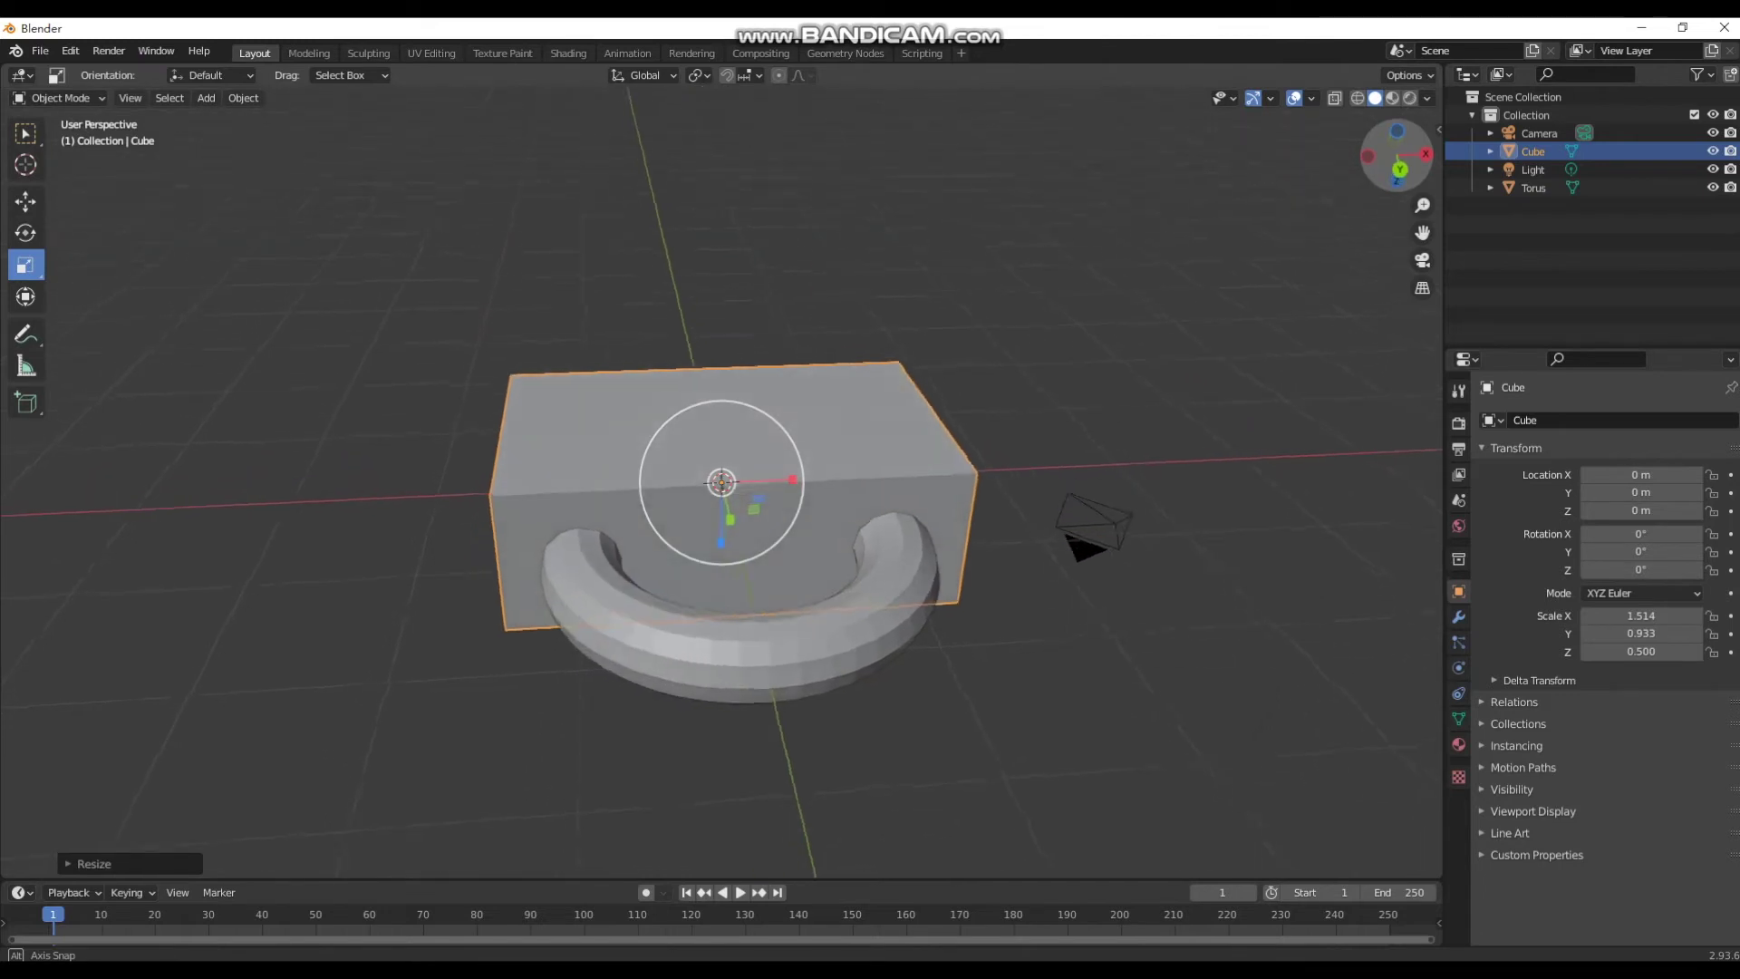
pyautogui.moveTo(725, 480); pyautogui.dragTo(730, 476, button='middle')
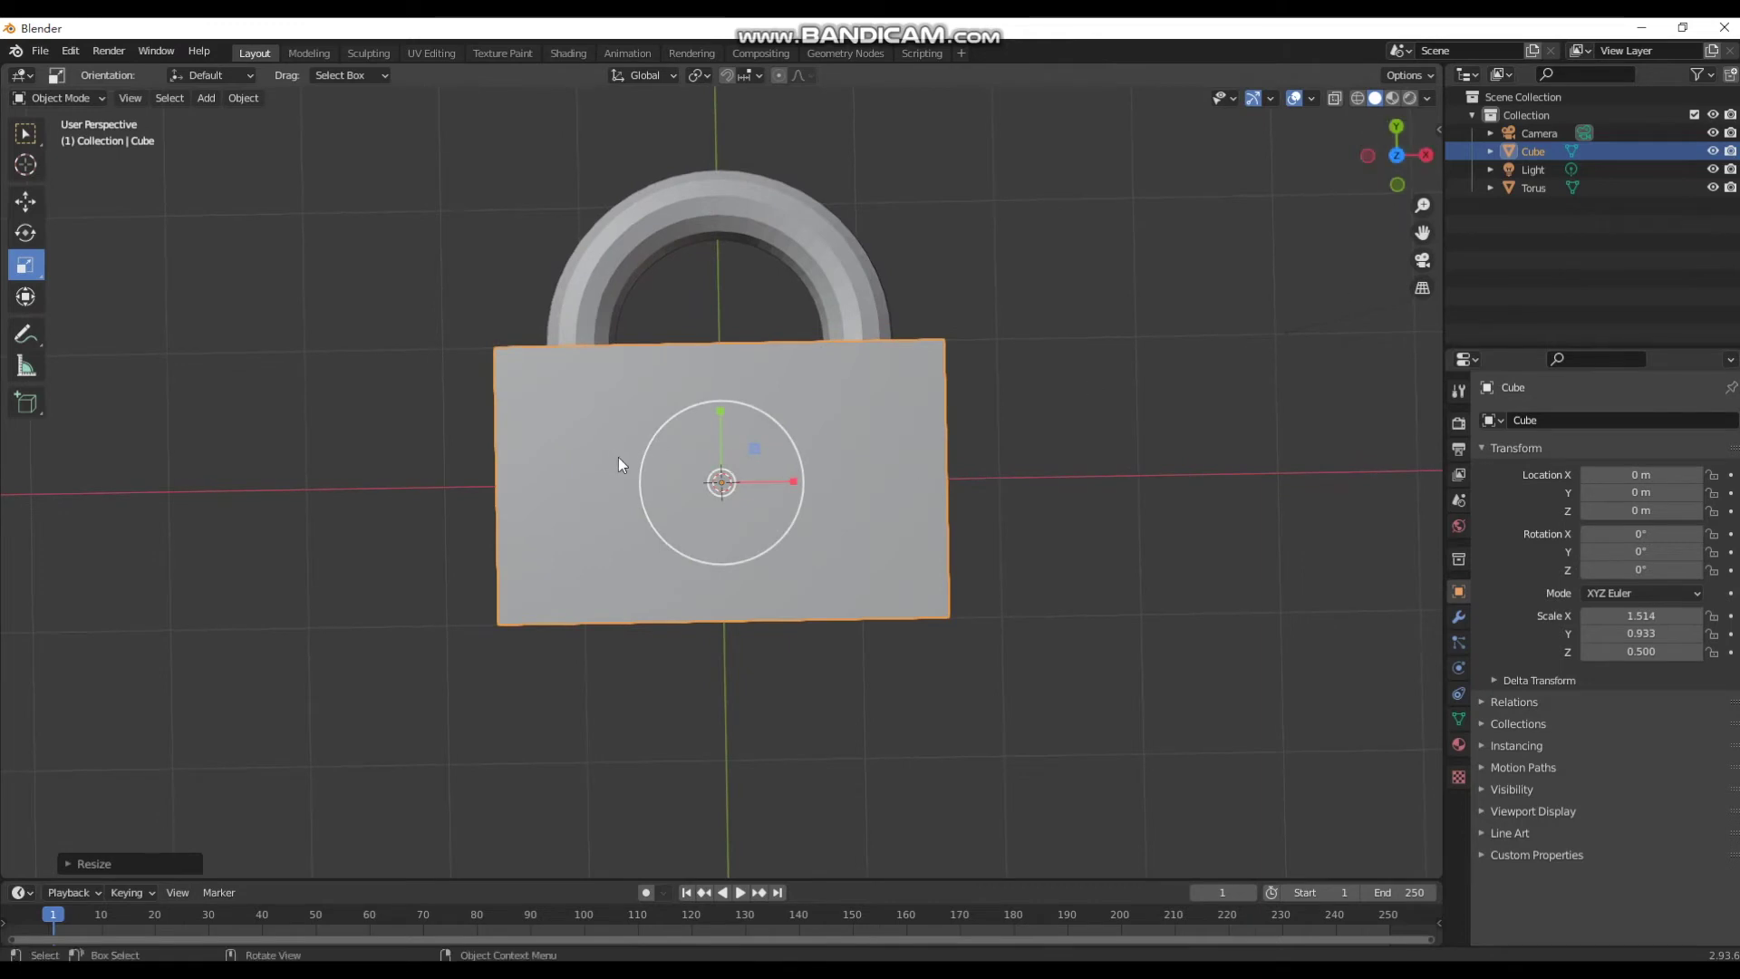
# Set the cube's Y scale to 1.5 and move it down along Y.
pyautogui.click(1663, 639)
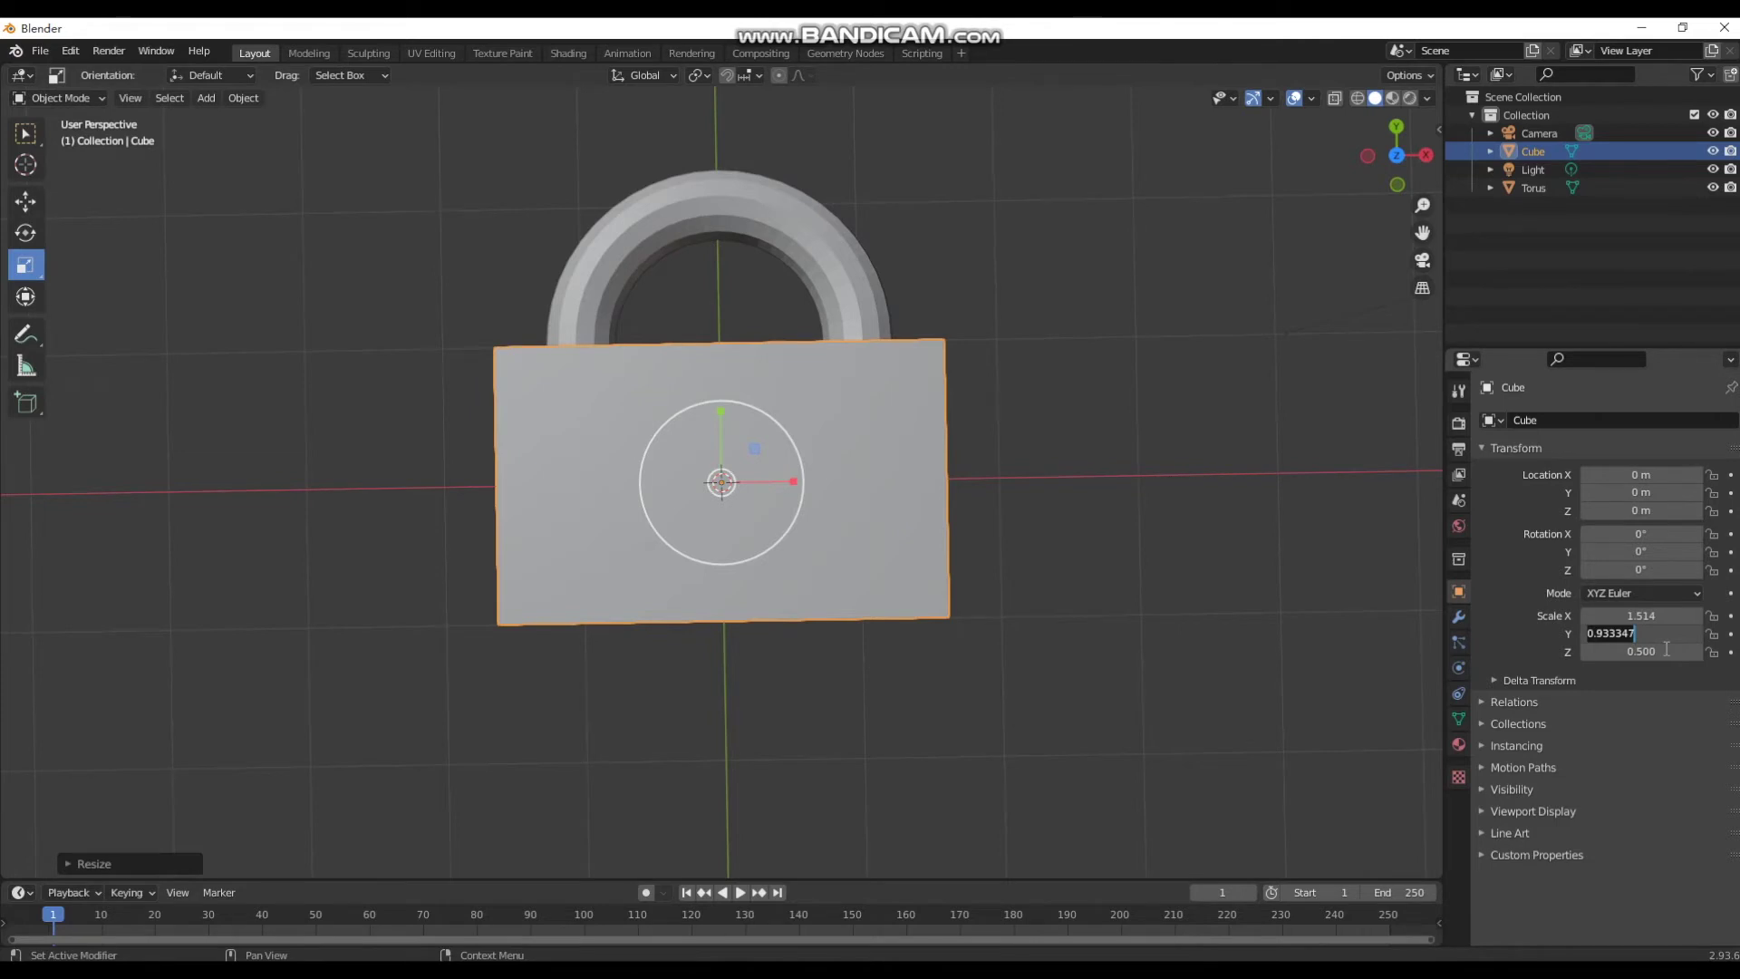
pyautogui.write('1.5')
pyautogui.press('Return')
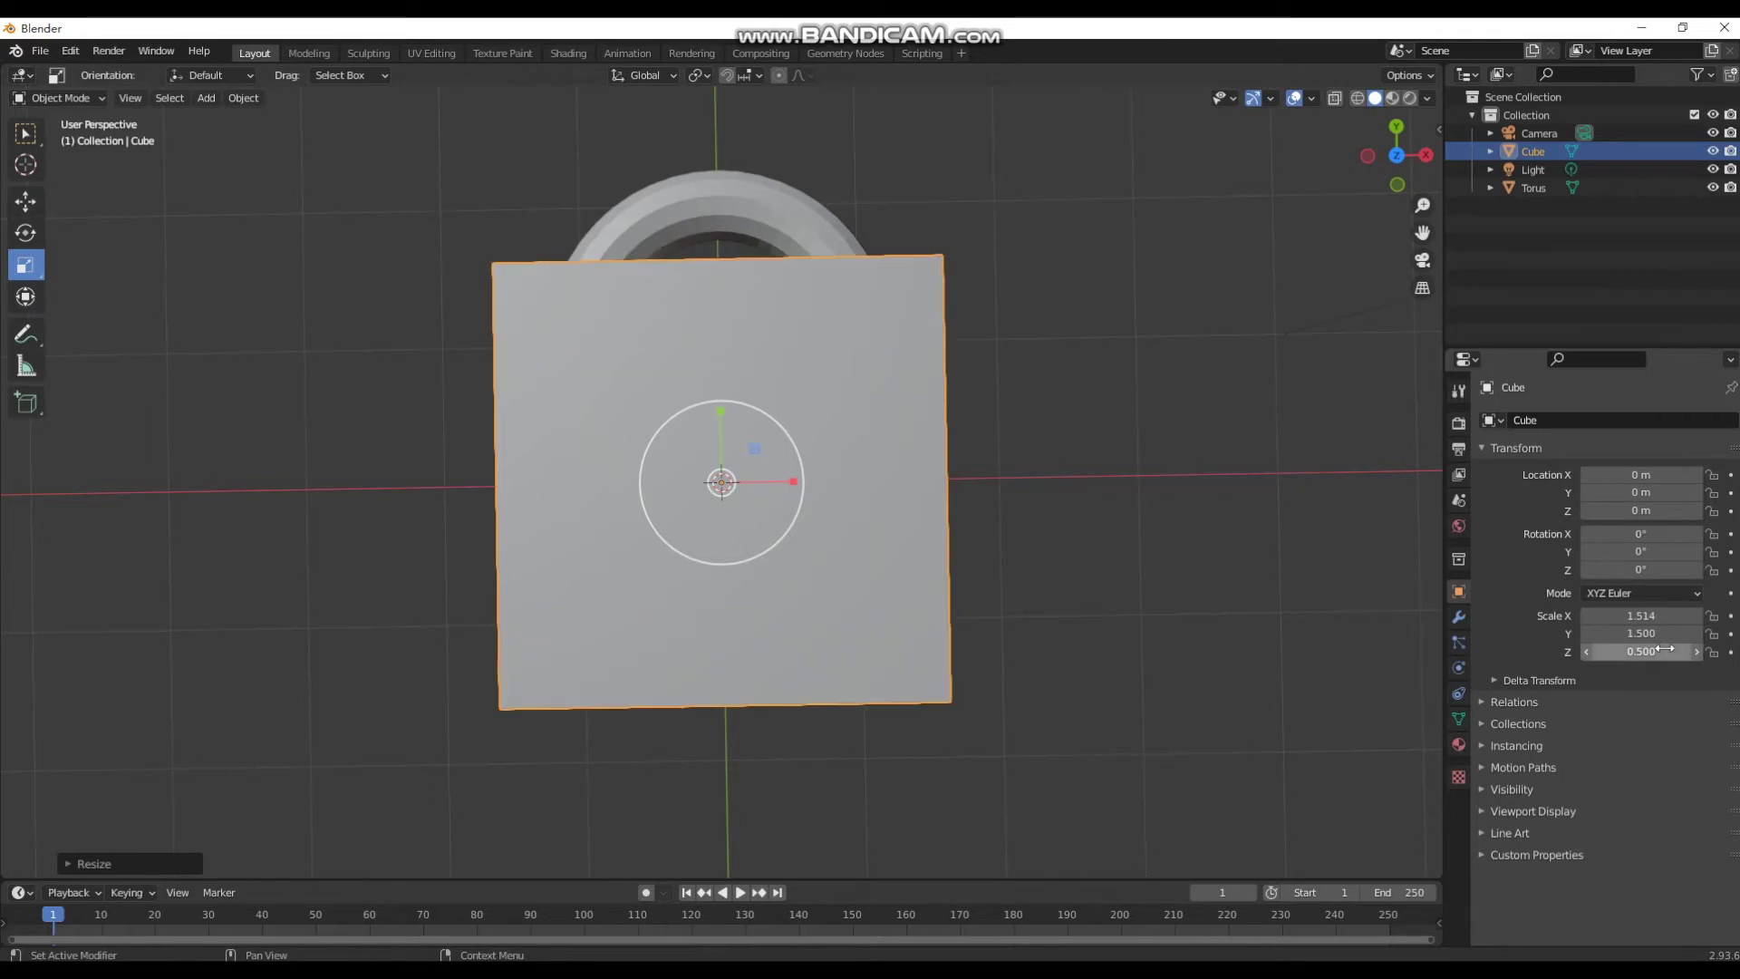
pyautogui.click(24, 202)
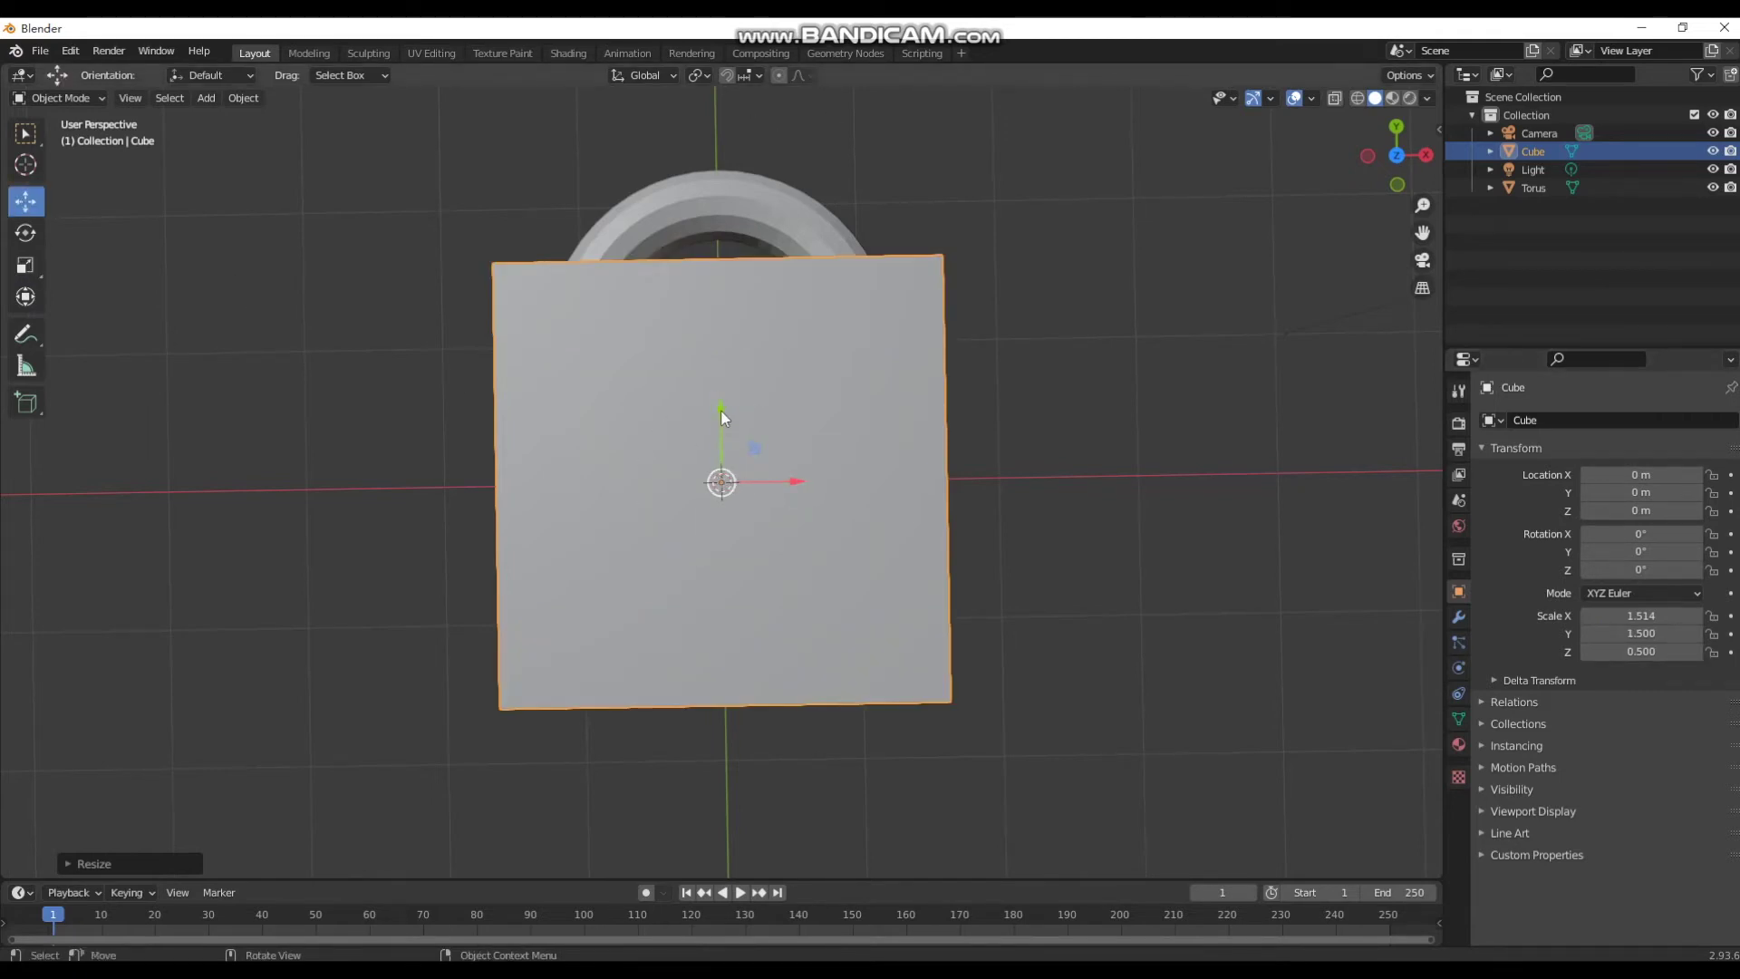
pyautogui.moveTo(720, 408); pyautogui.dragTo(728, 487)
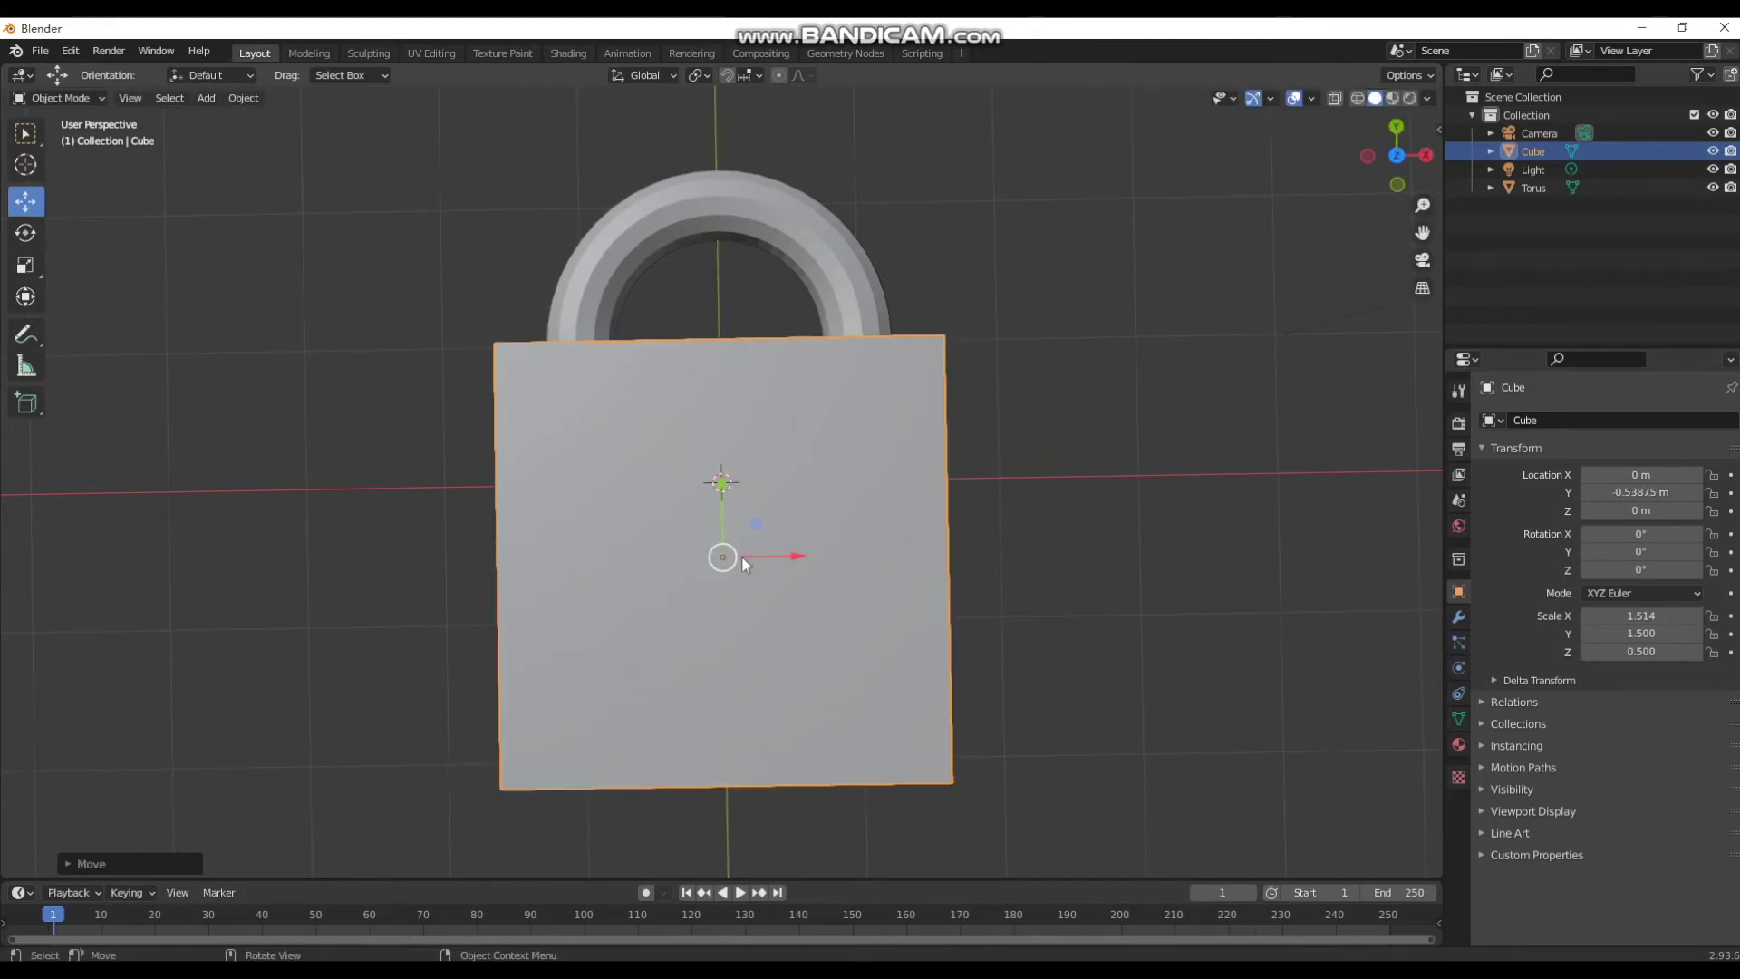
# Shrink the cube's Y scale to 1.344 and reposition it beneath the shackle.
pyautogui.click(25, 265)
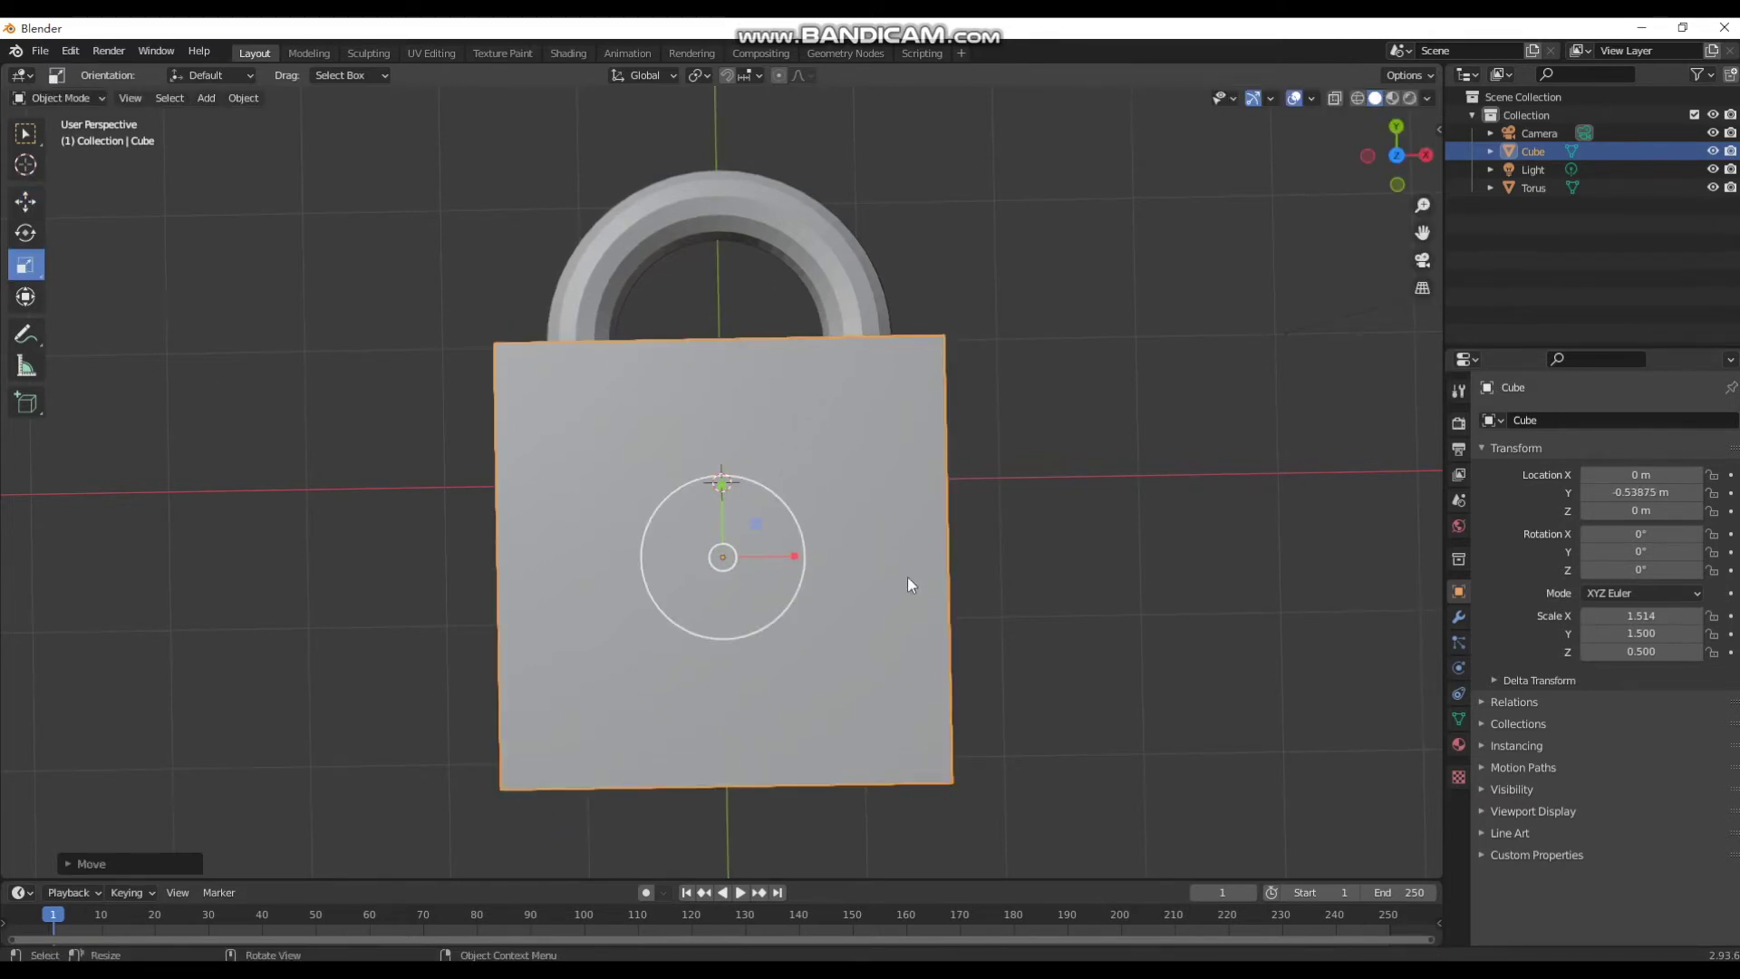
pyautogui.moveTo(722, 484)
pyautogui.mouseDown()
pyautogui.moveTo(707, 523)
pyautogui.moveTo(759, 497)
pyautogui.mouseUp()
pyautogui.hotkey('shift', 'space')
pyautogui.press('g')
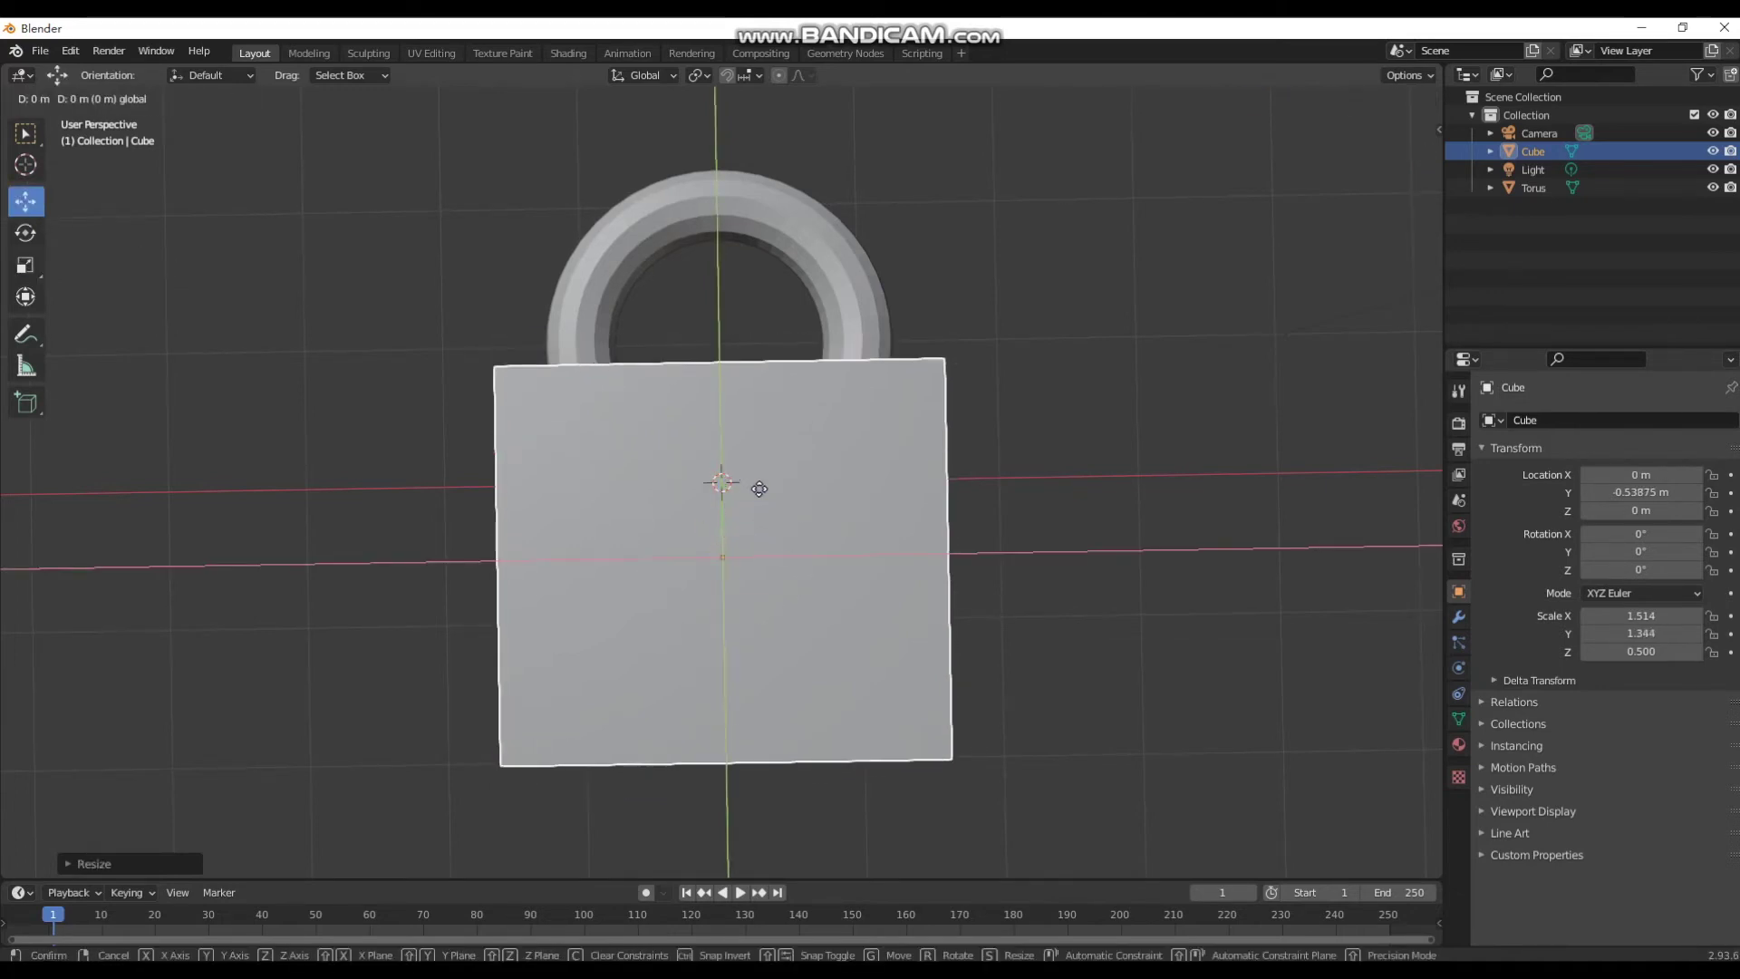
pyautogui.click(758, 490)
pyautogui.moveTo(757, 490)
pyautogui.mouseDown(button='middle')
pyautogui.moveTo(815, 380)
pyautogui.moveTo(1122, 356)
pyautogui.mouseUp(button='middle')
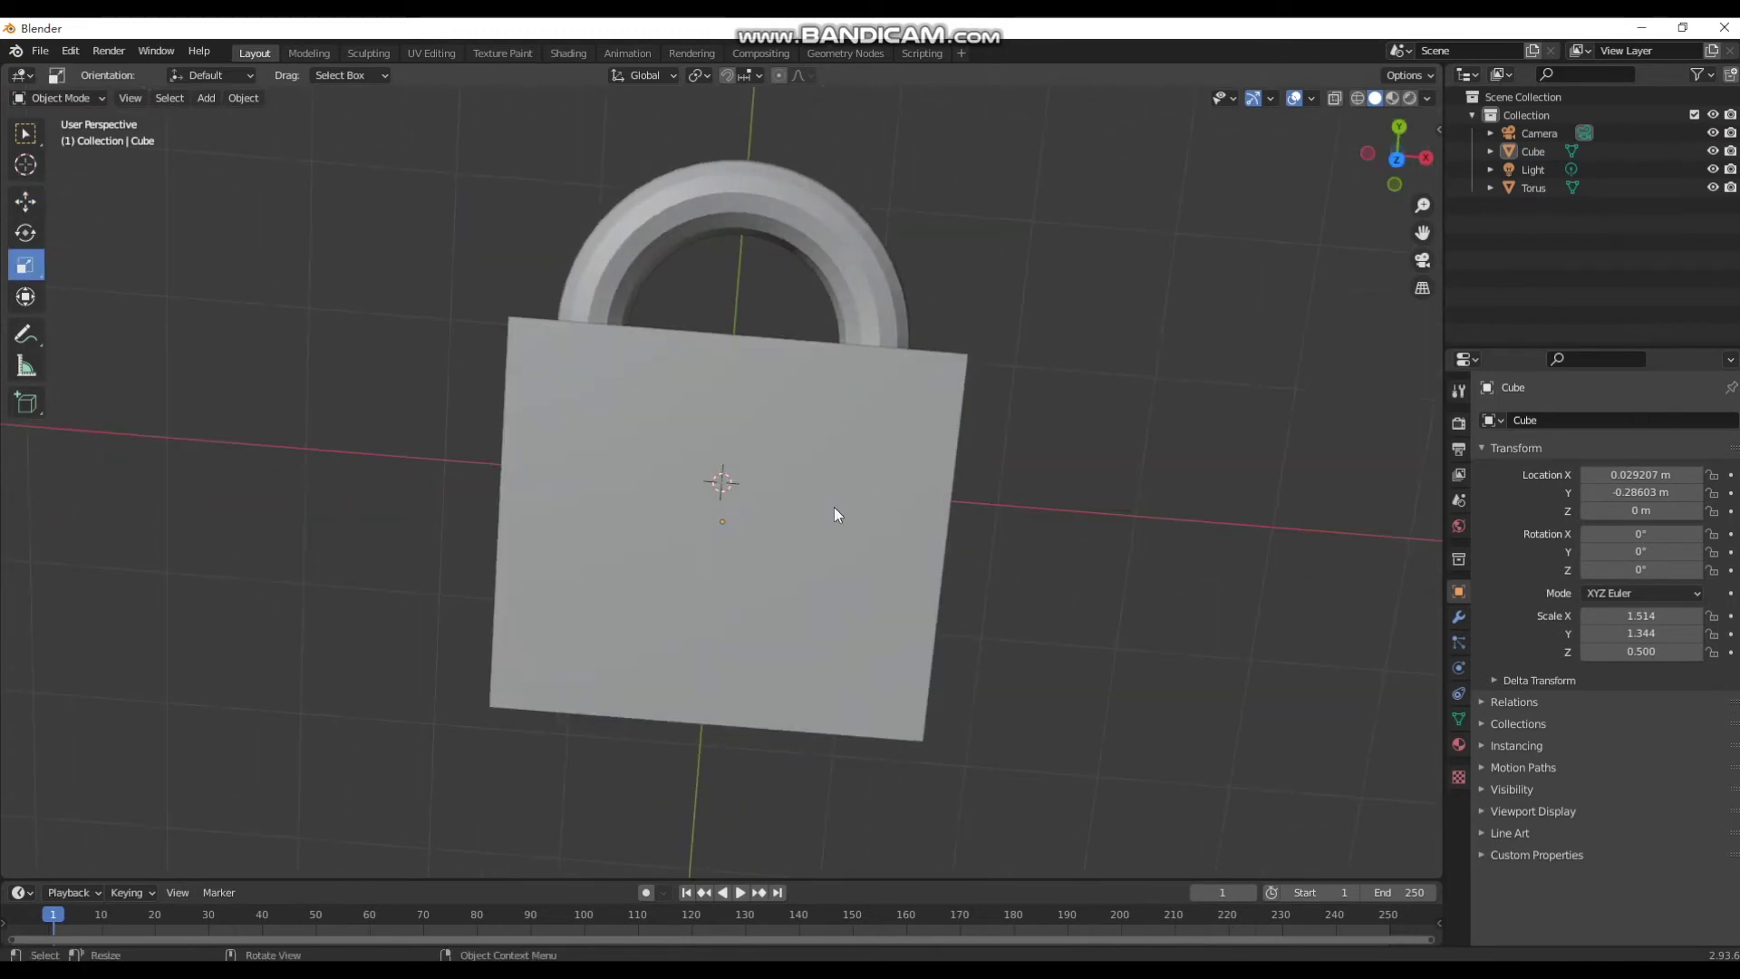
# Shorten the cube body toward Y scale 1.219 and stretch it wider along X.
pyautogui.click(25, 232)
pyautogui.hotkey('ctrl', 'z')
pyautogui.hotkey('shift', 'space')
pyautogui.press('s')
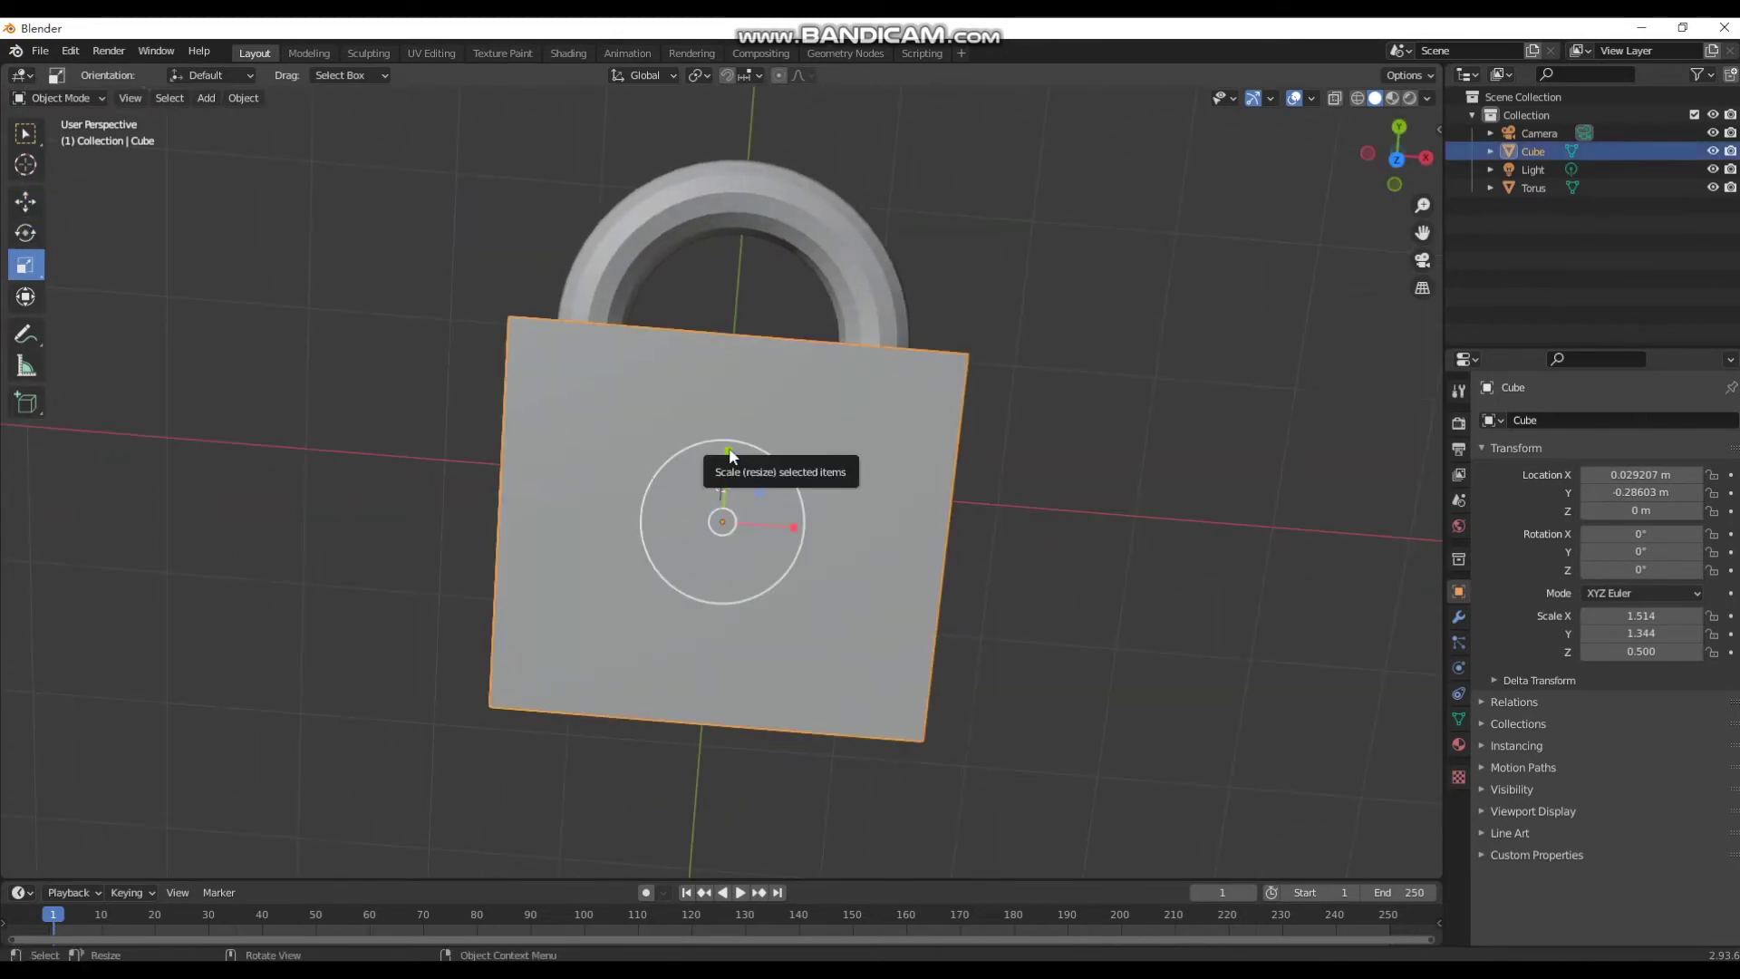
pyautogui.moveTo(729, 448); pyautogui.dragTo(728, 454)
pyautogui.click(1205, 431)
pyautogui.click(725, 488)
pyautogui.moveTo(795, 526); pyautogui.dragTo(803, 525)
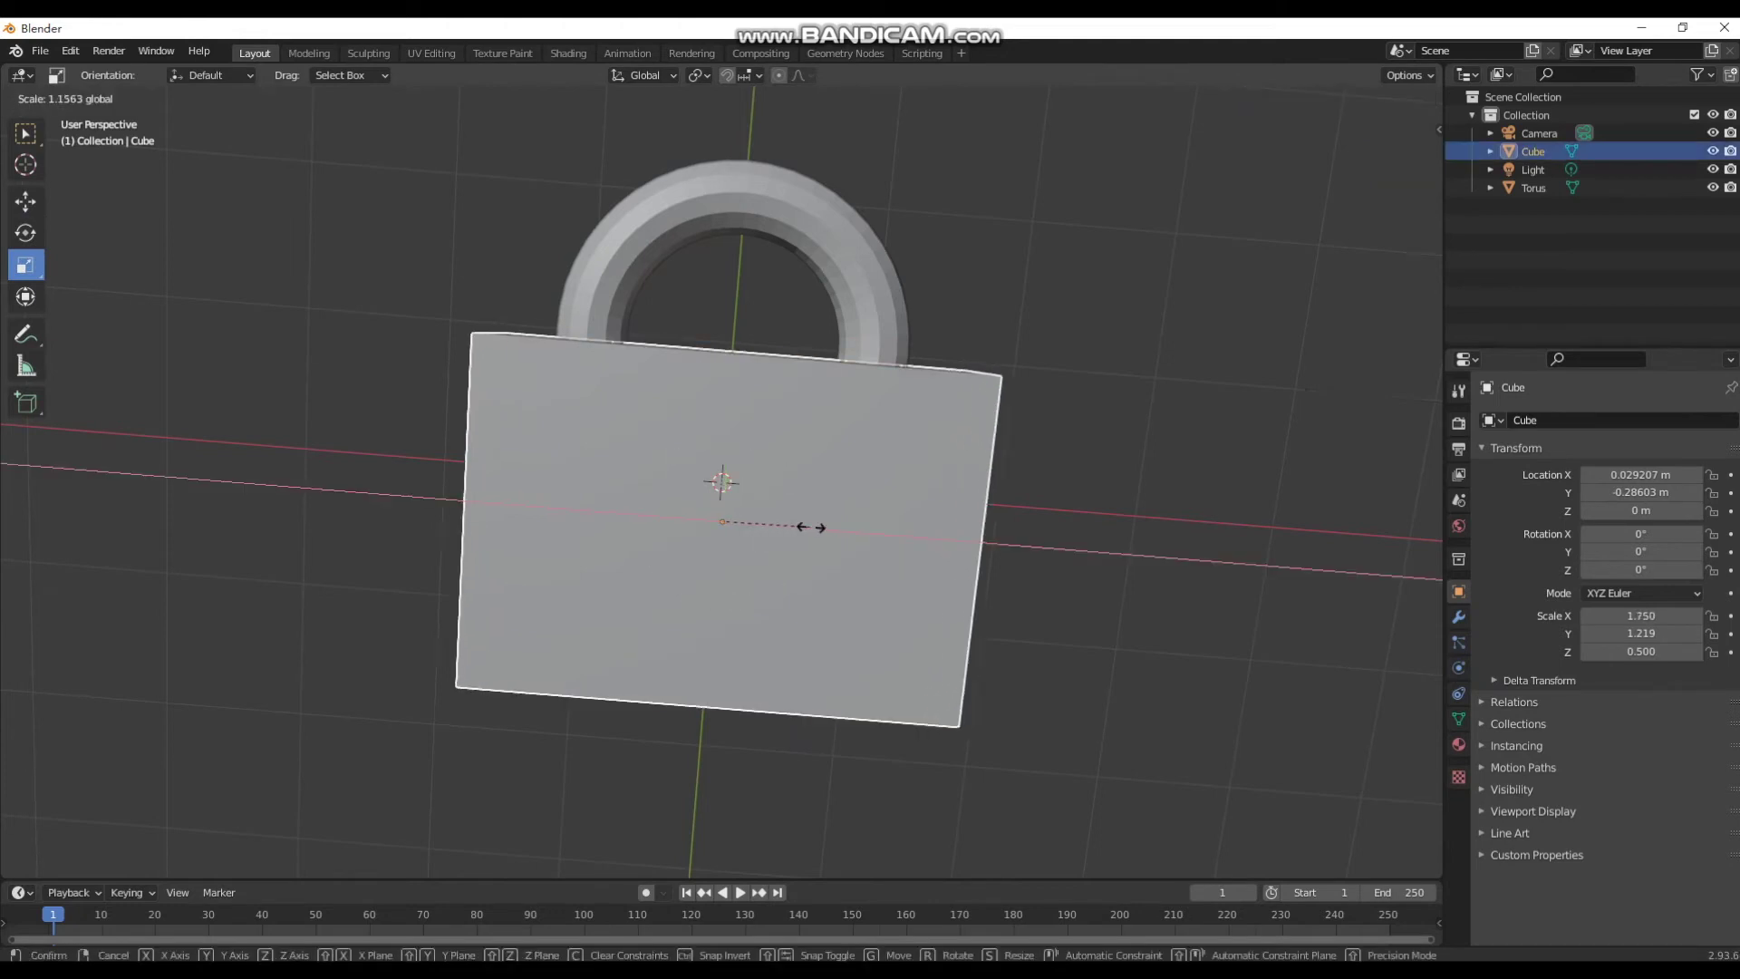
pyautogui.moveTo(1397, 156); pyautogui.dragTo(1406, 154)
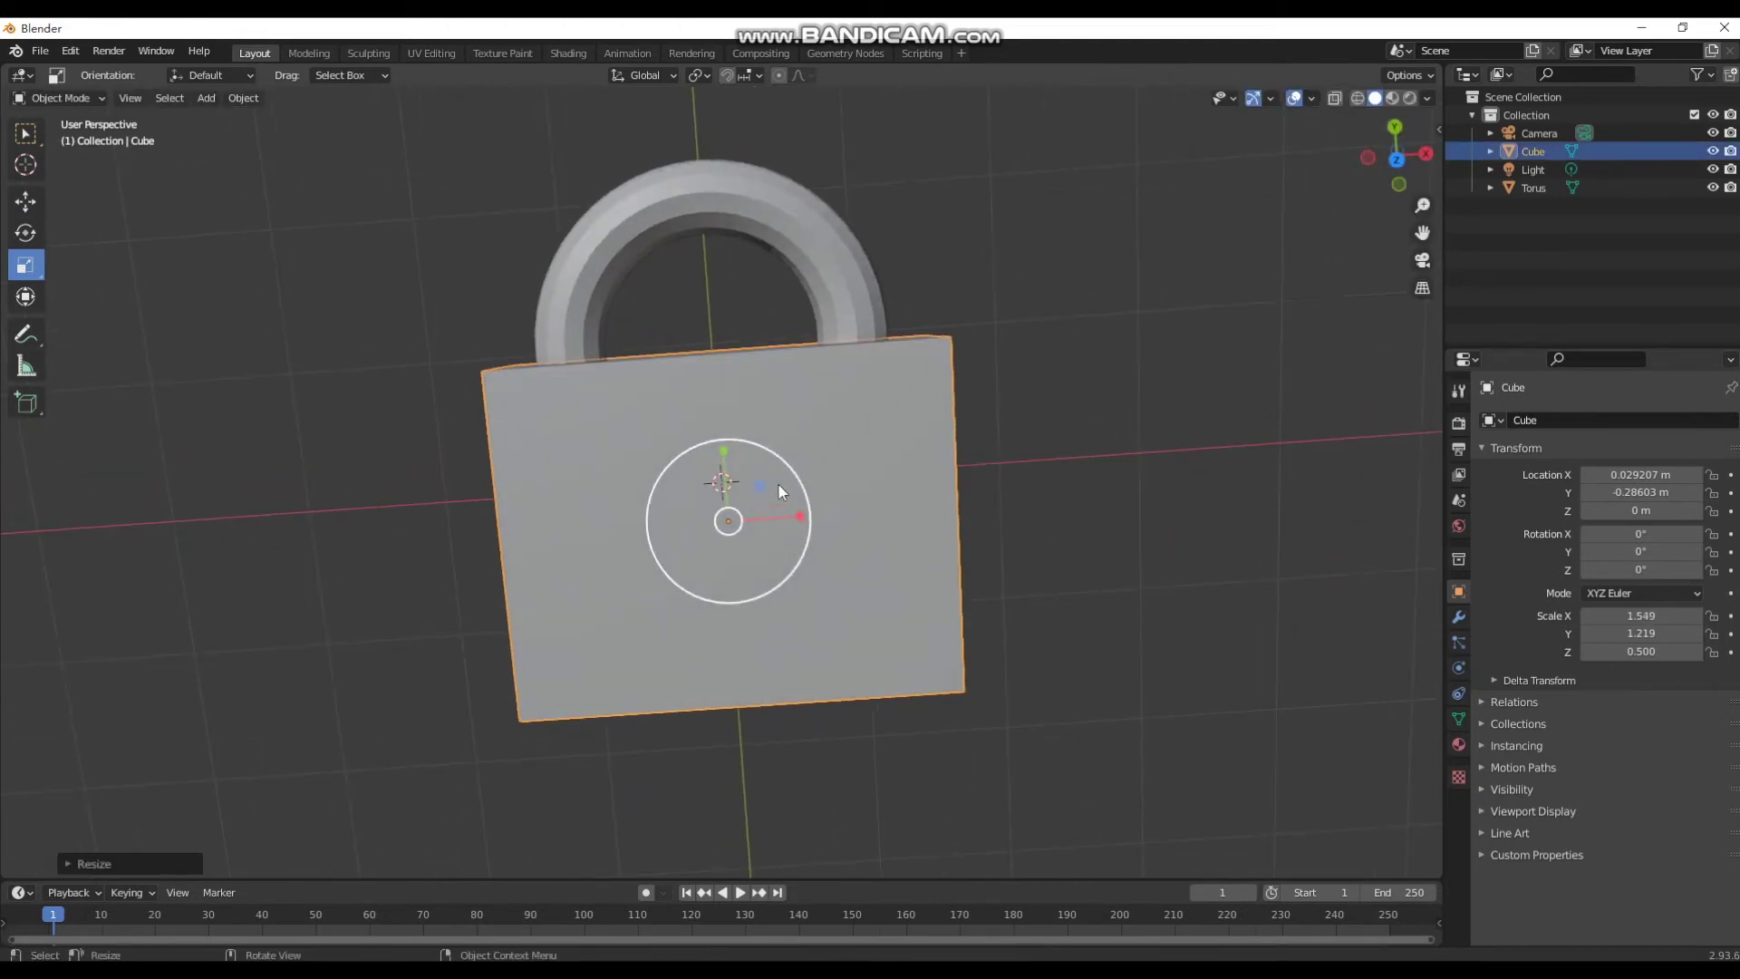
# Centre the cube at X location 0 and widen it to X scale 1.625.
pyautogui.press('BackSpace')
pyautogui.write('0')
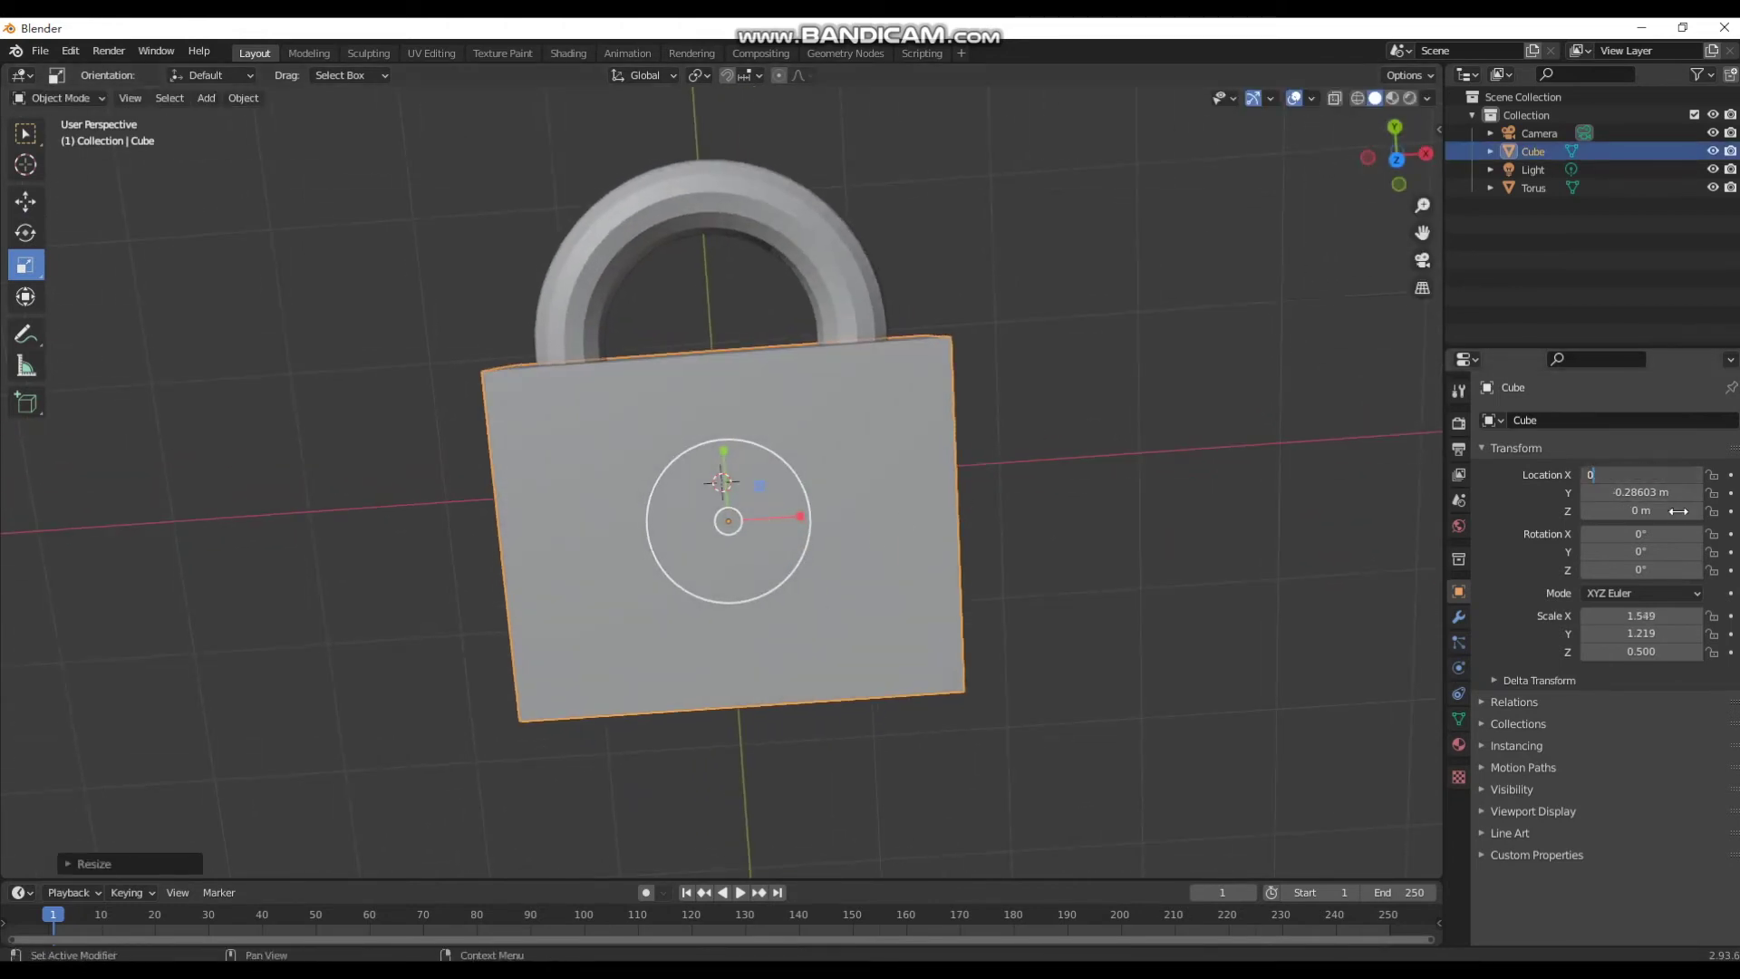
pyautogui.click(1237, 497)
pyautogui.click(796, 519)
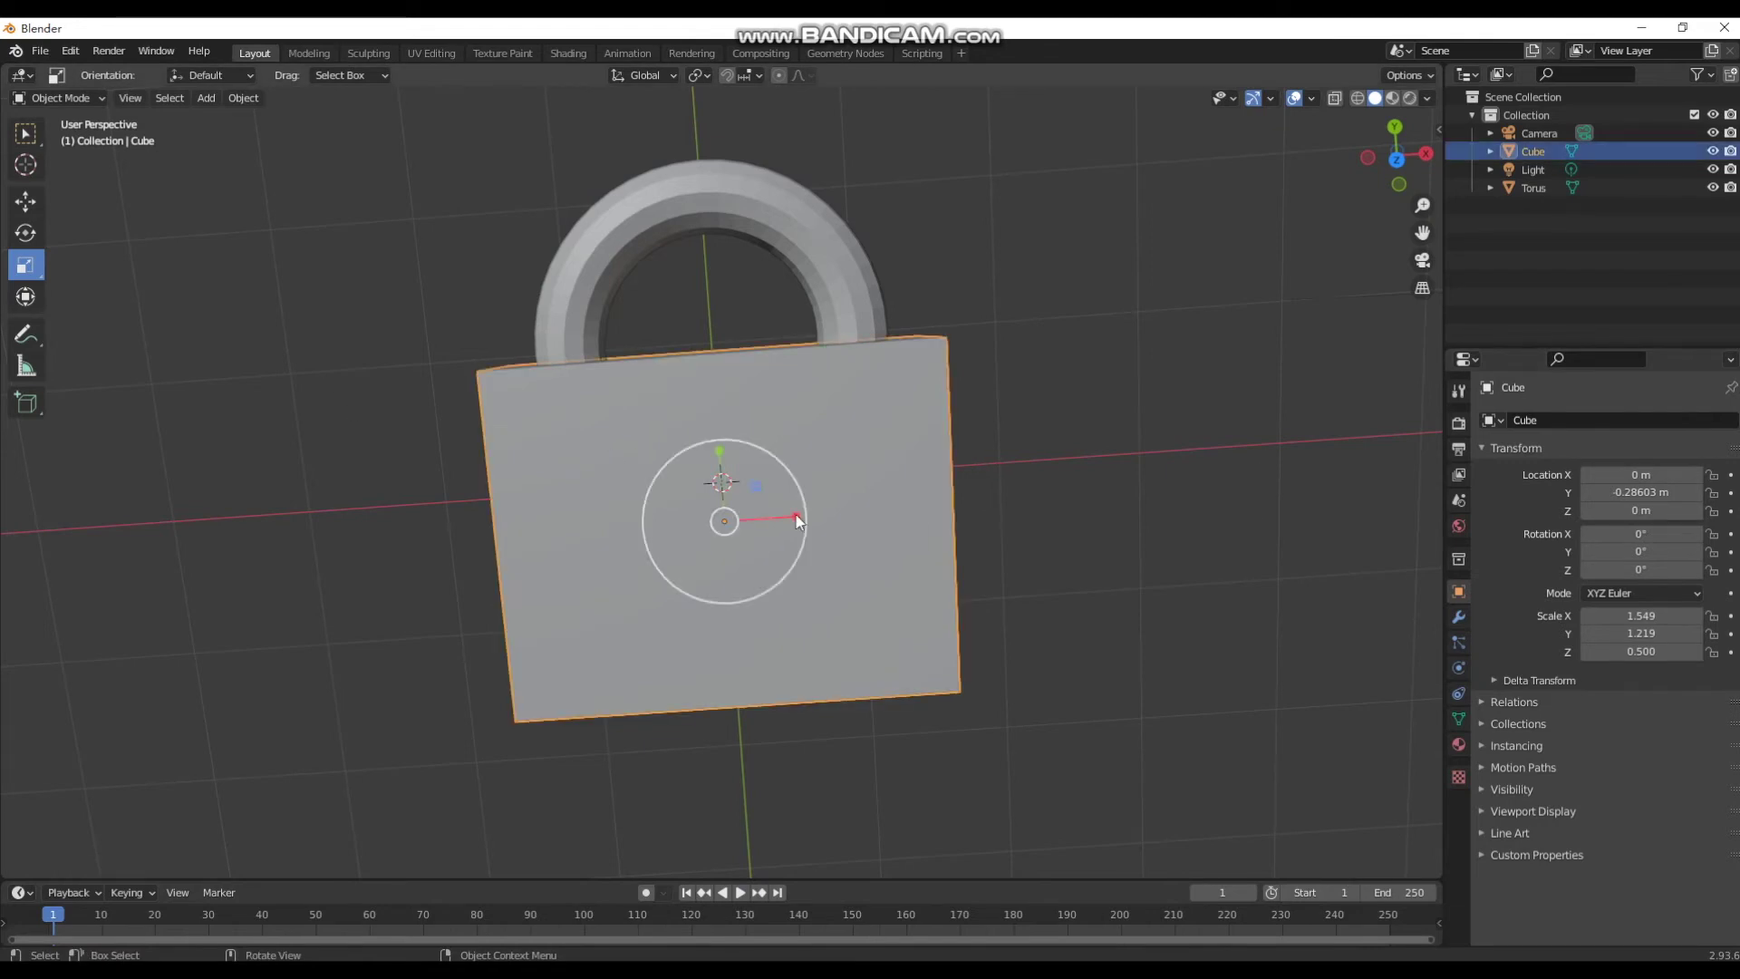
pyautogui.moveTo(796, 519); pyautogui.dragTo(811, 520)
pyautogui.moveTo(811, 520); pyautogui.dragTo(806, 521, button='middle')
pyautogui.click(25, 133)
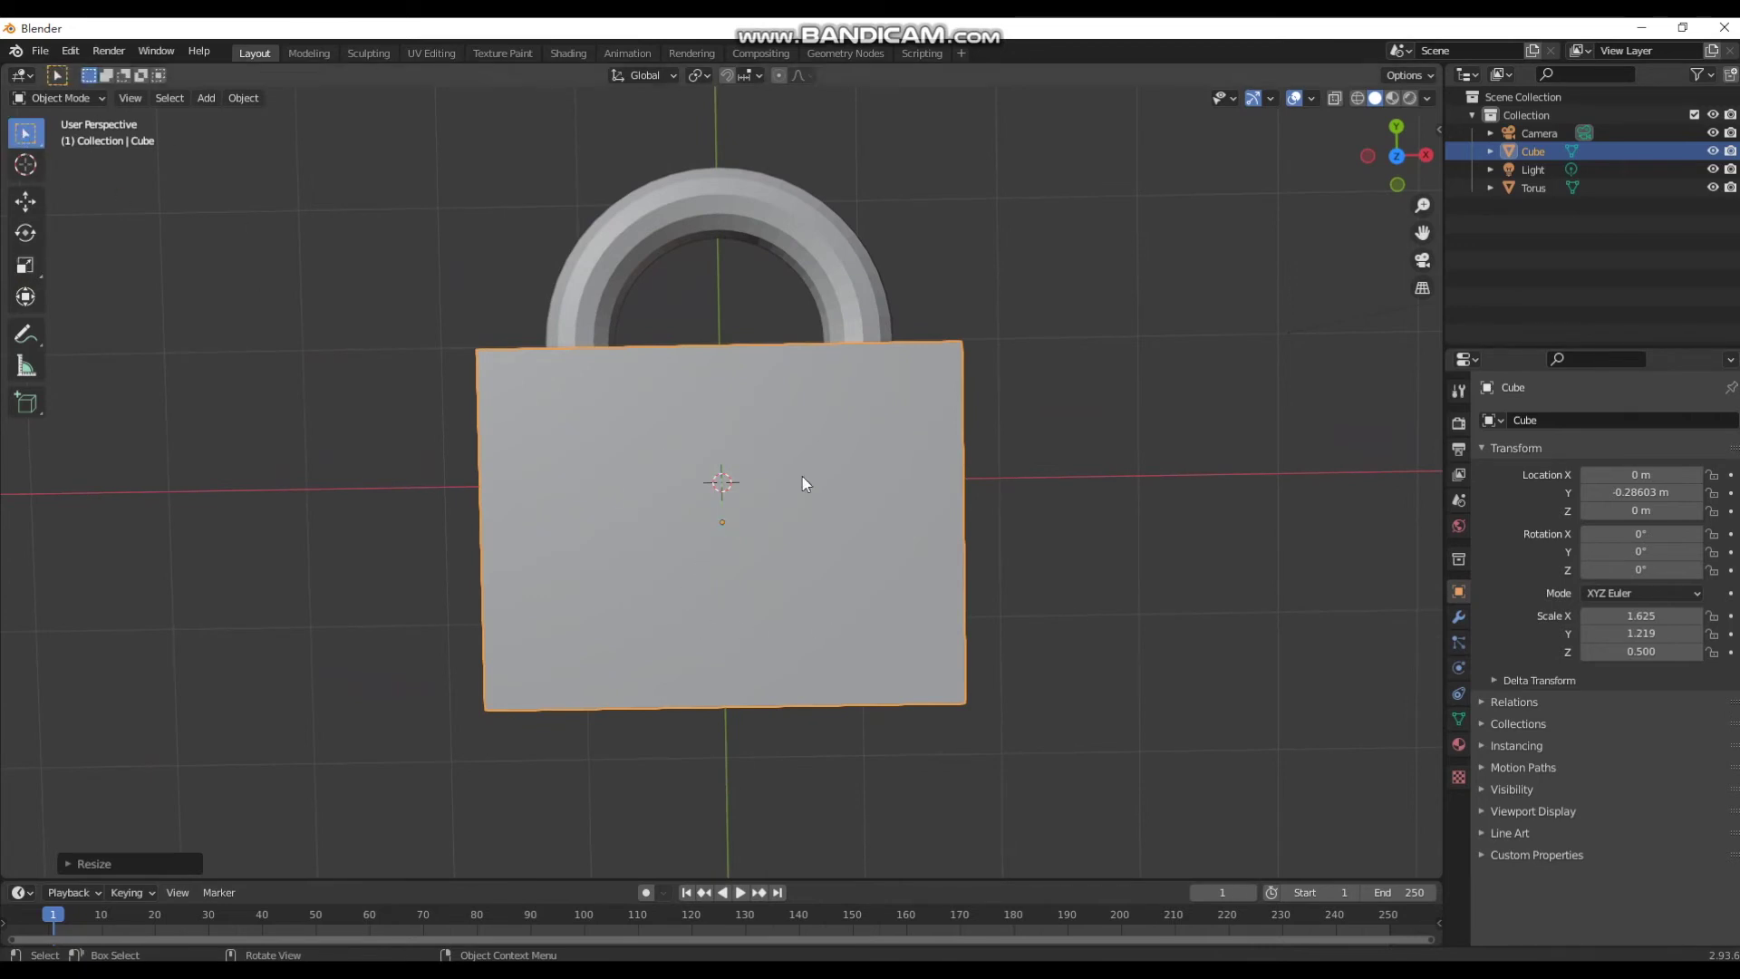
# Add a Boolean modifier to the torus, keeping Difference with an Object operand.
pyautogui.click(710, 207)
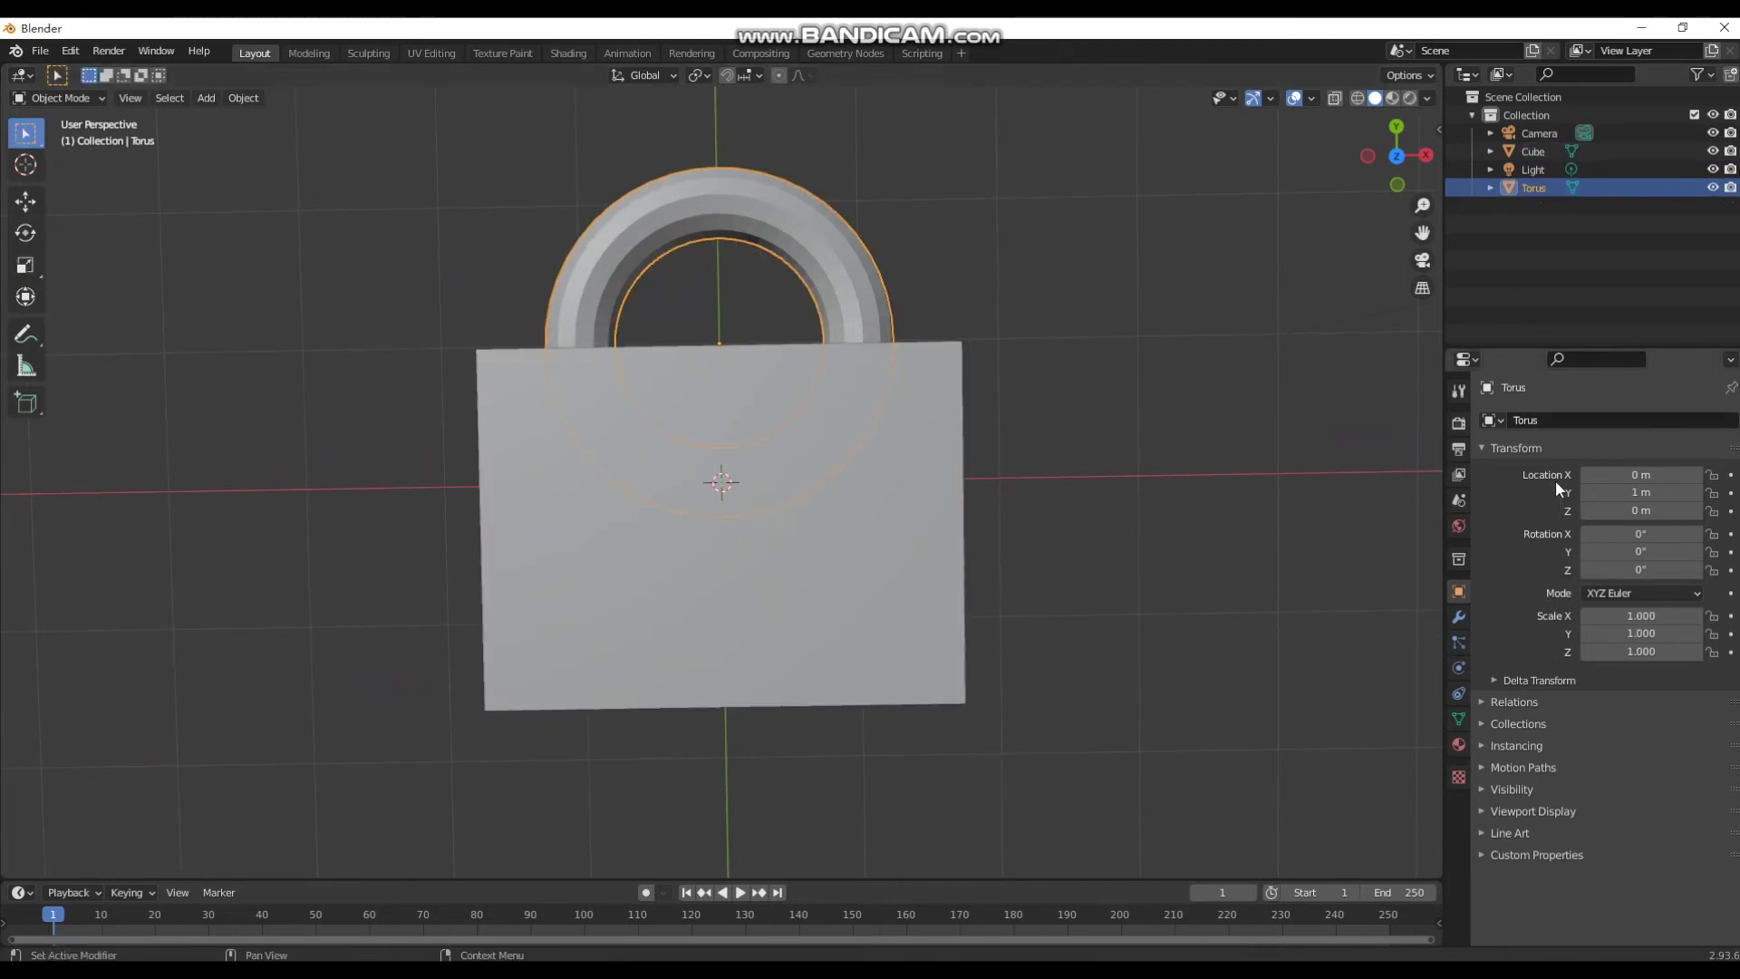
pyautogui.click(1459, 616)
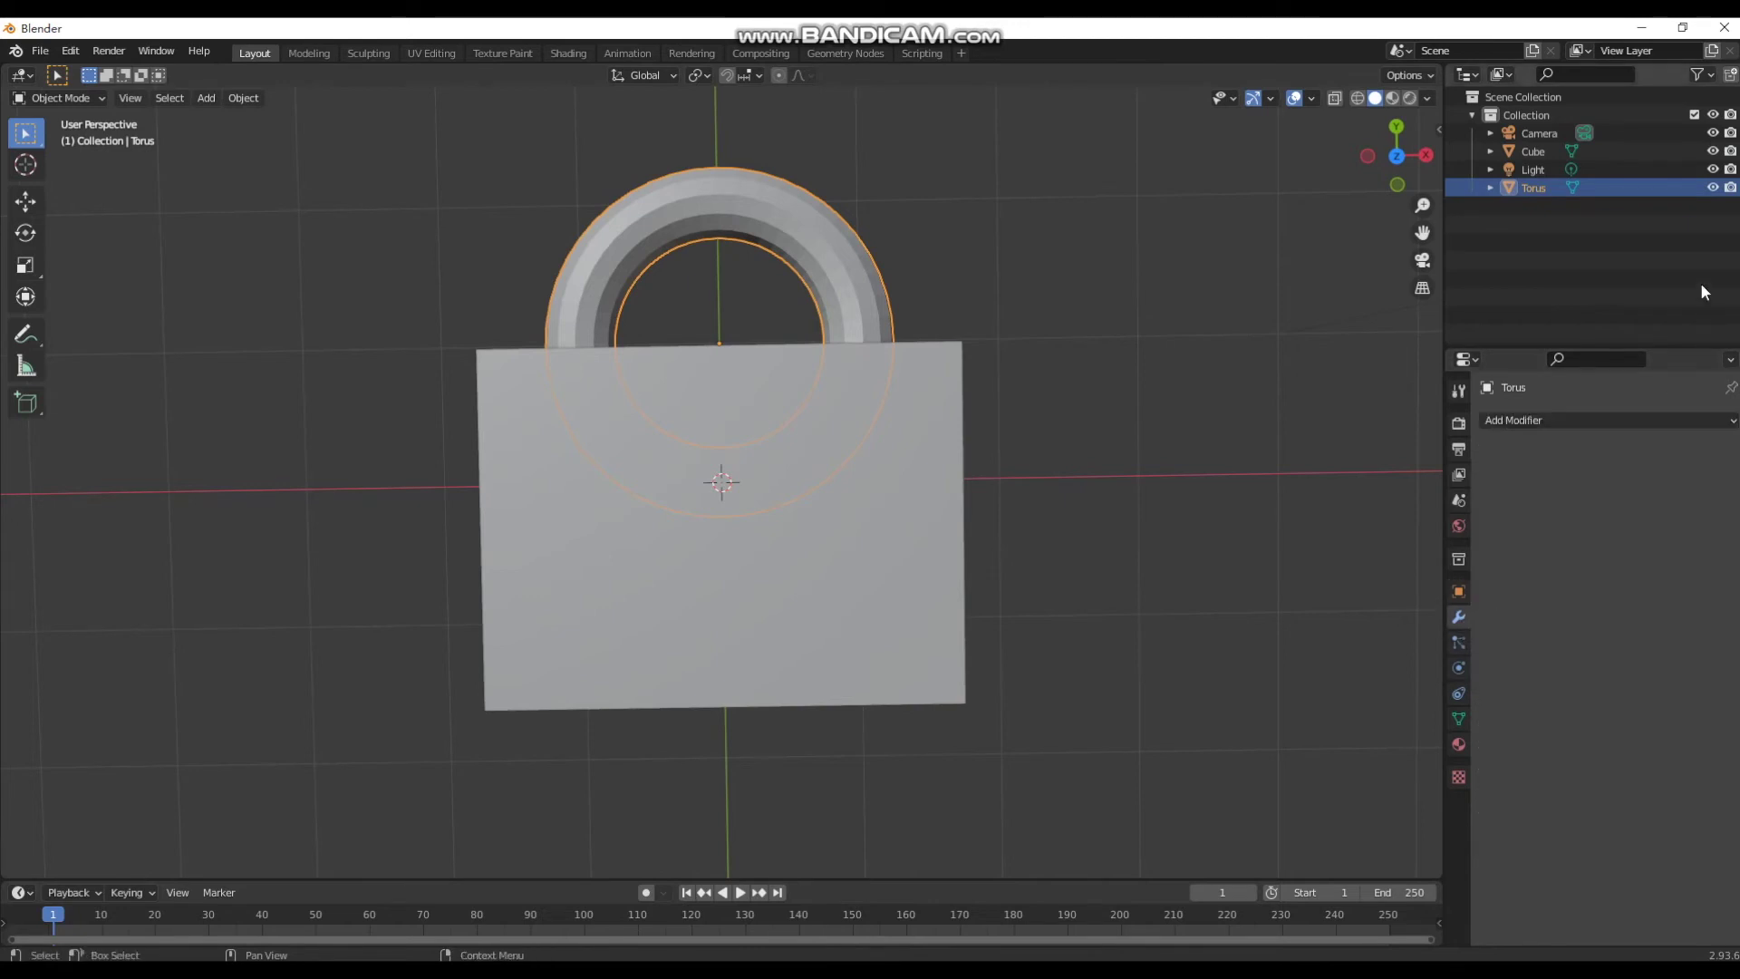
pyautogui.click(1582, 416)
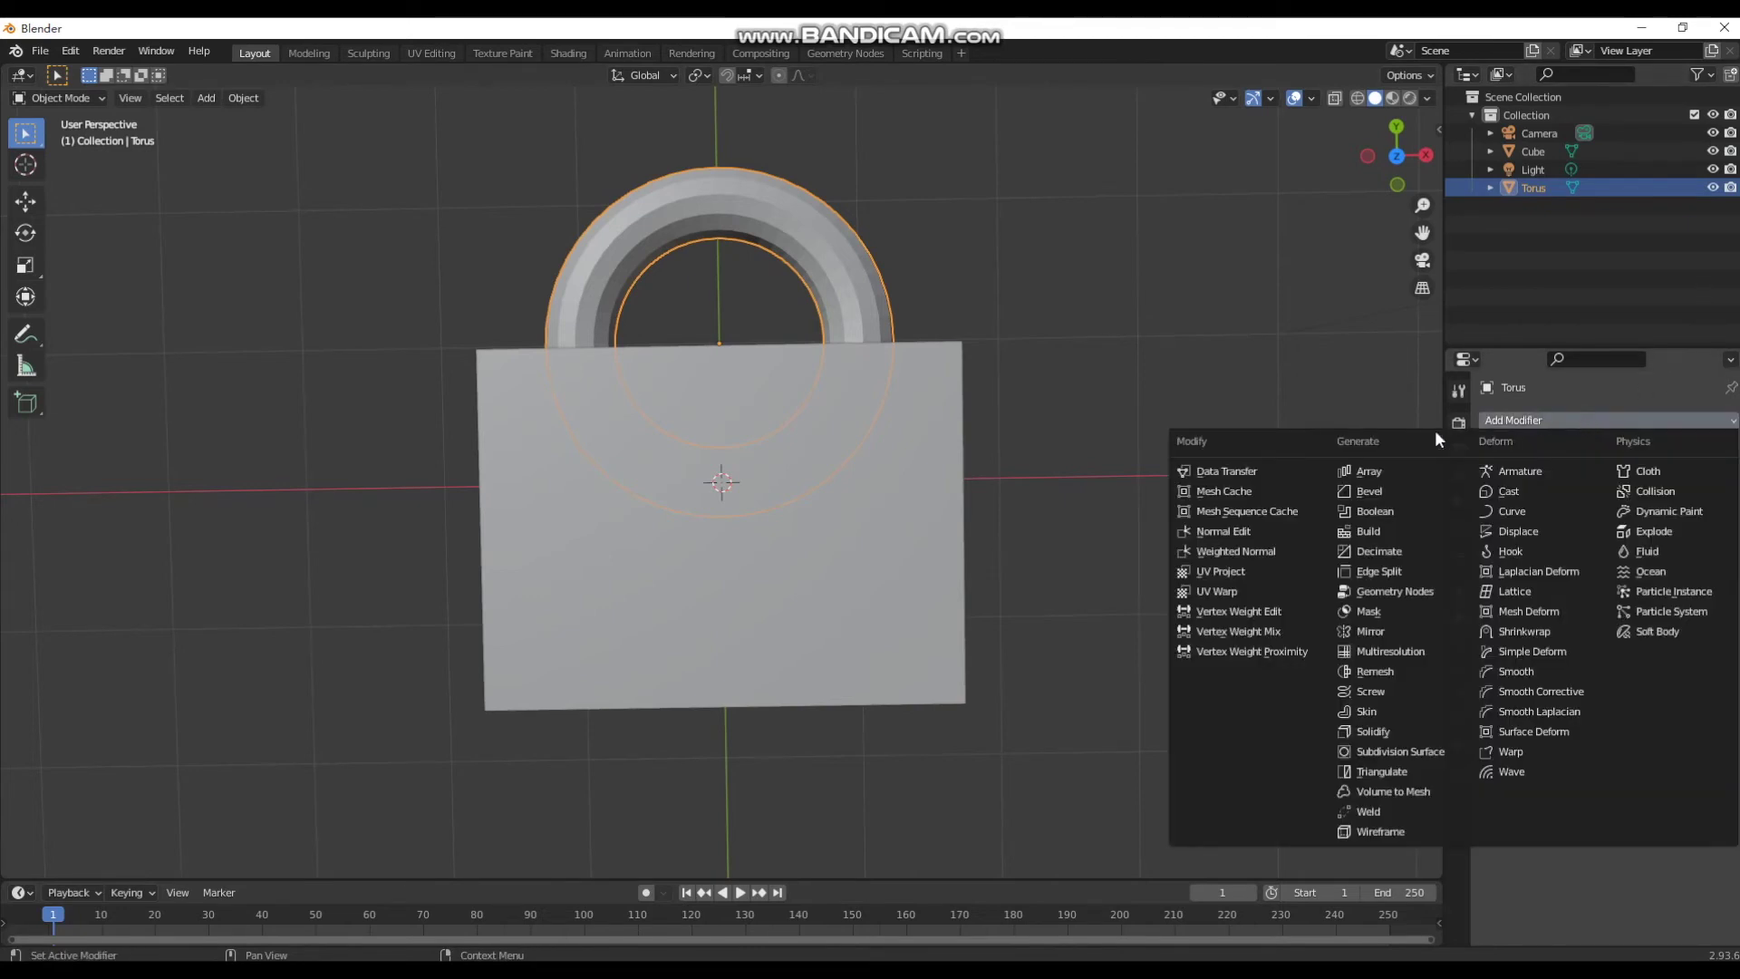
pyautogui.click(1375, 511)
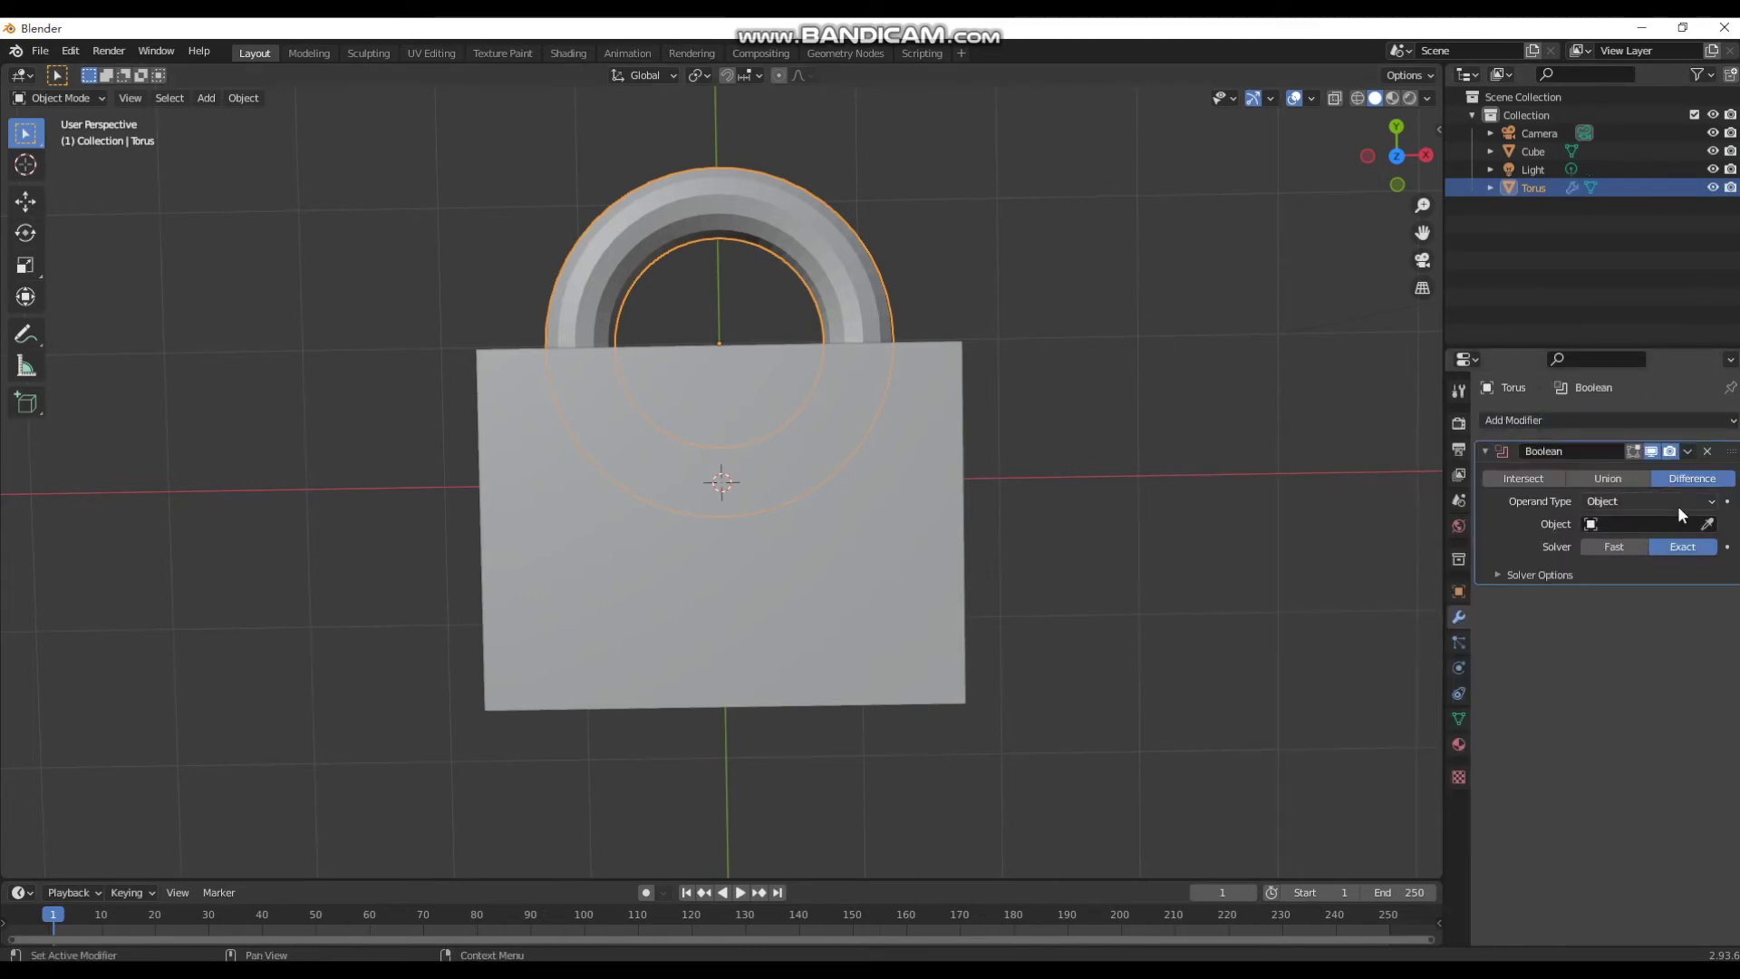
pyautogui.click(1626, 500)
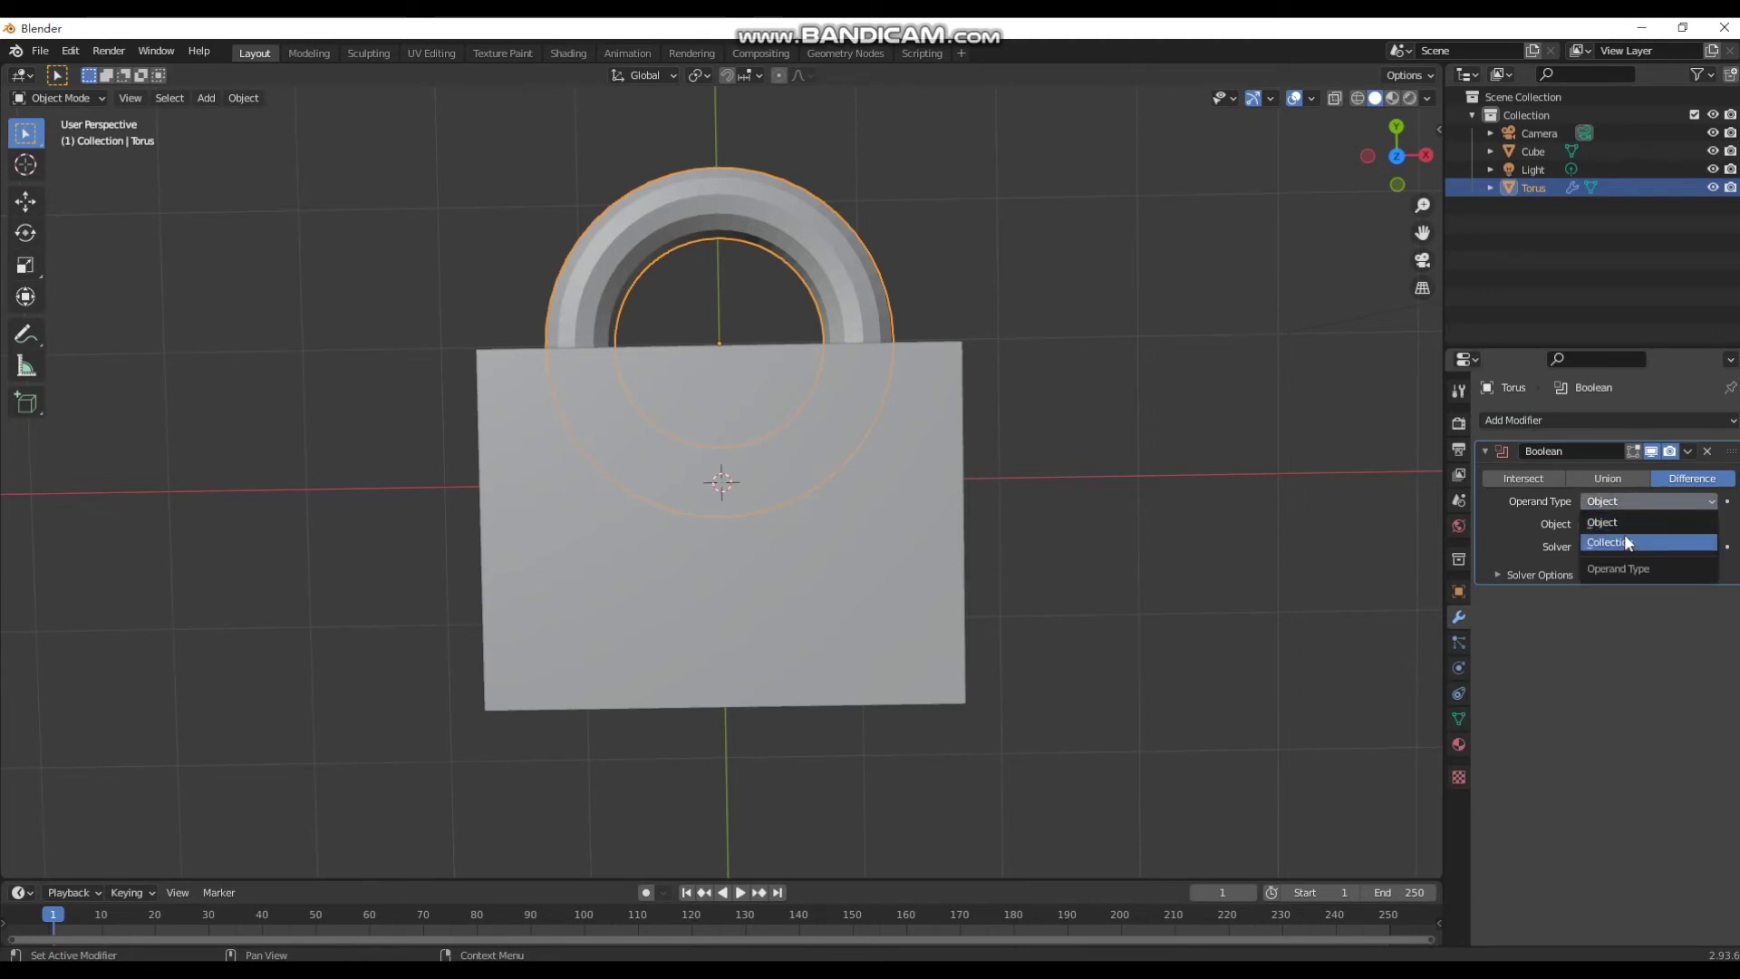
pyautogui.click(1623, 520)
pyautogui.click(1640, 501)
# Set the Boolean's cutting object to Cube and box-select both objects.
pyautogui.click(1645, 521)
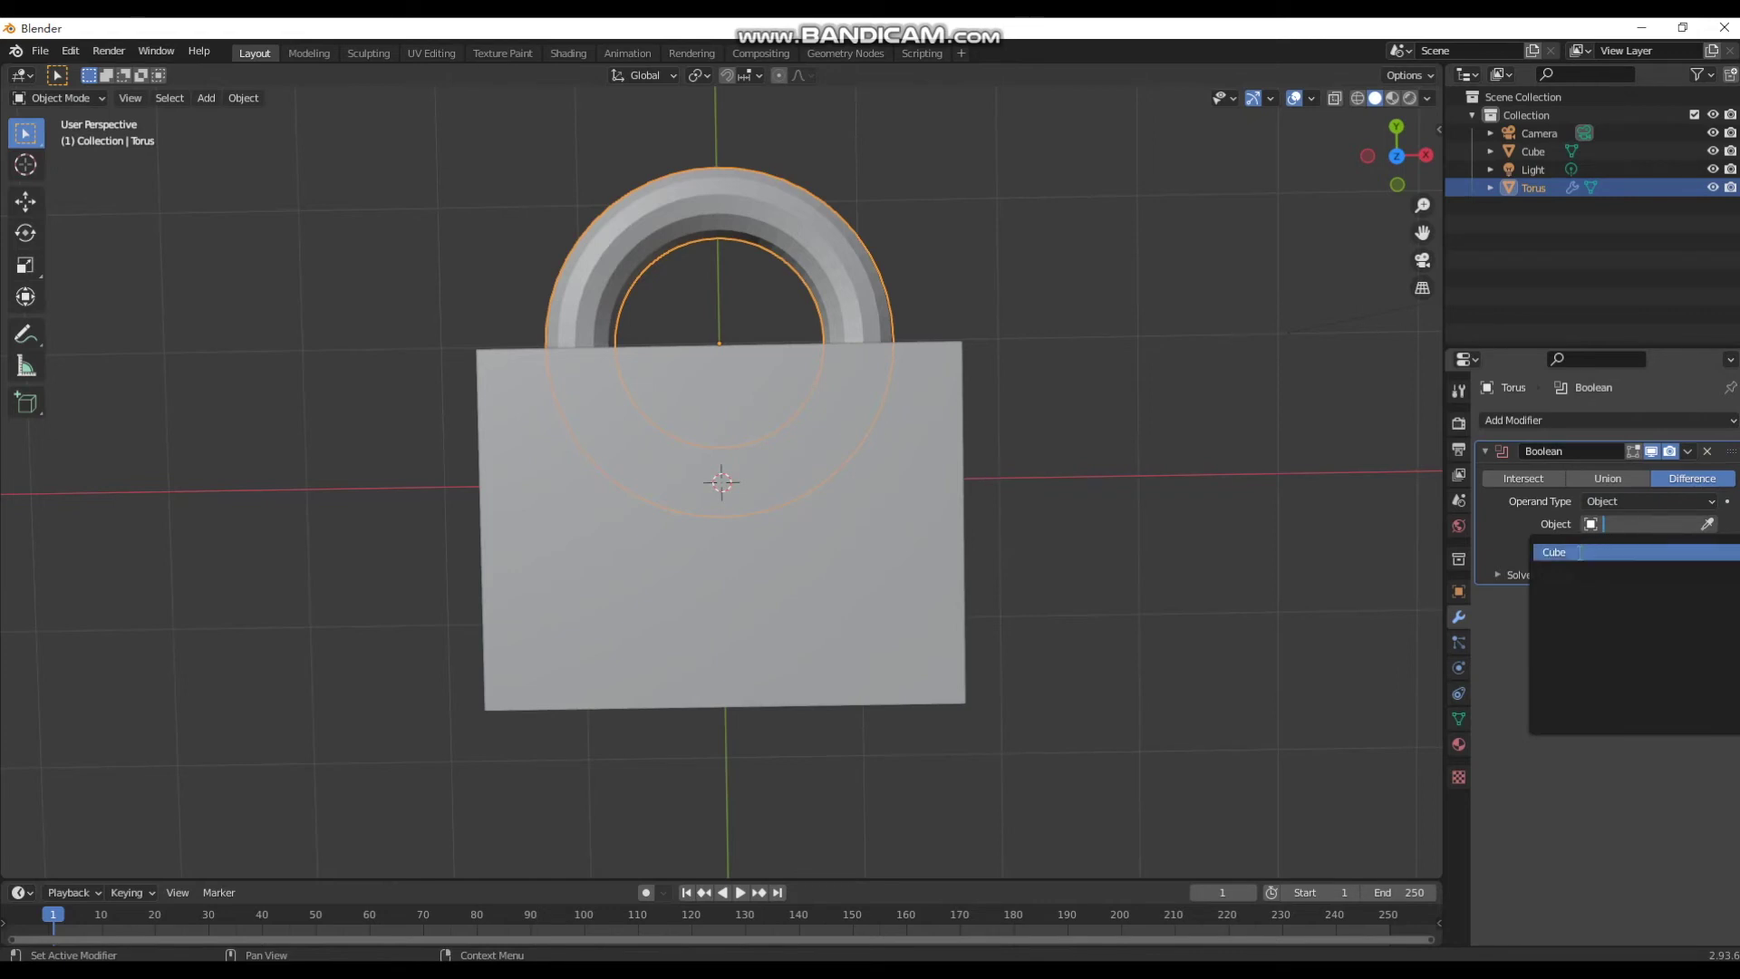
pyautogui.click(1610, 778)
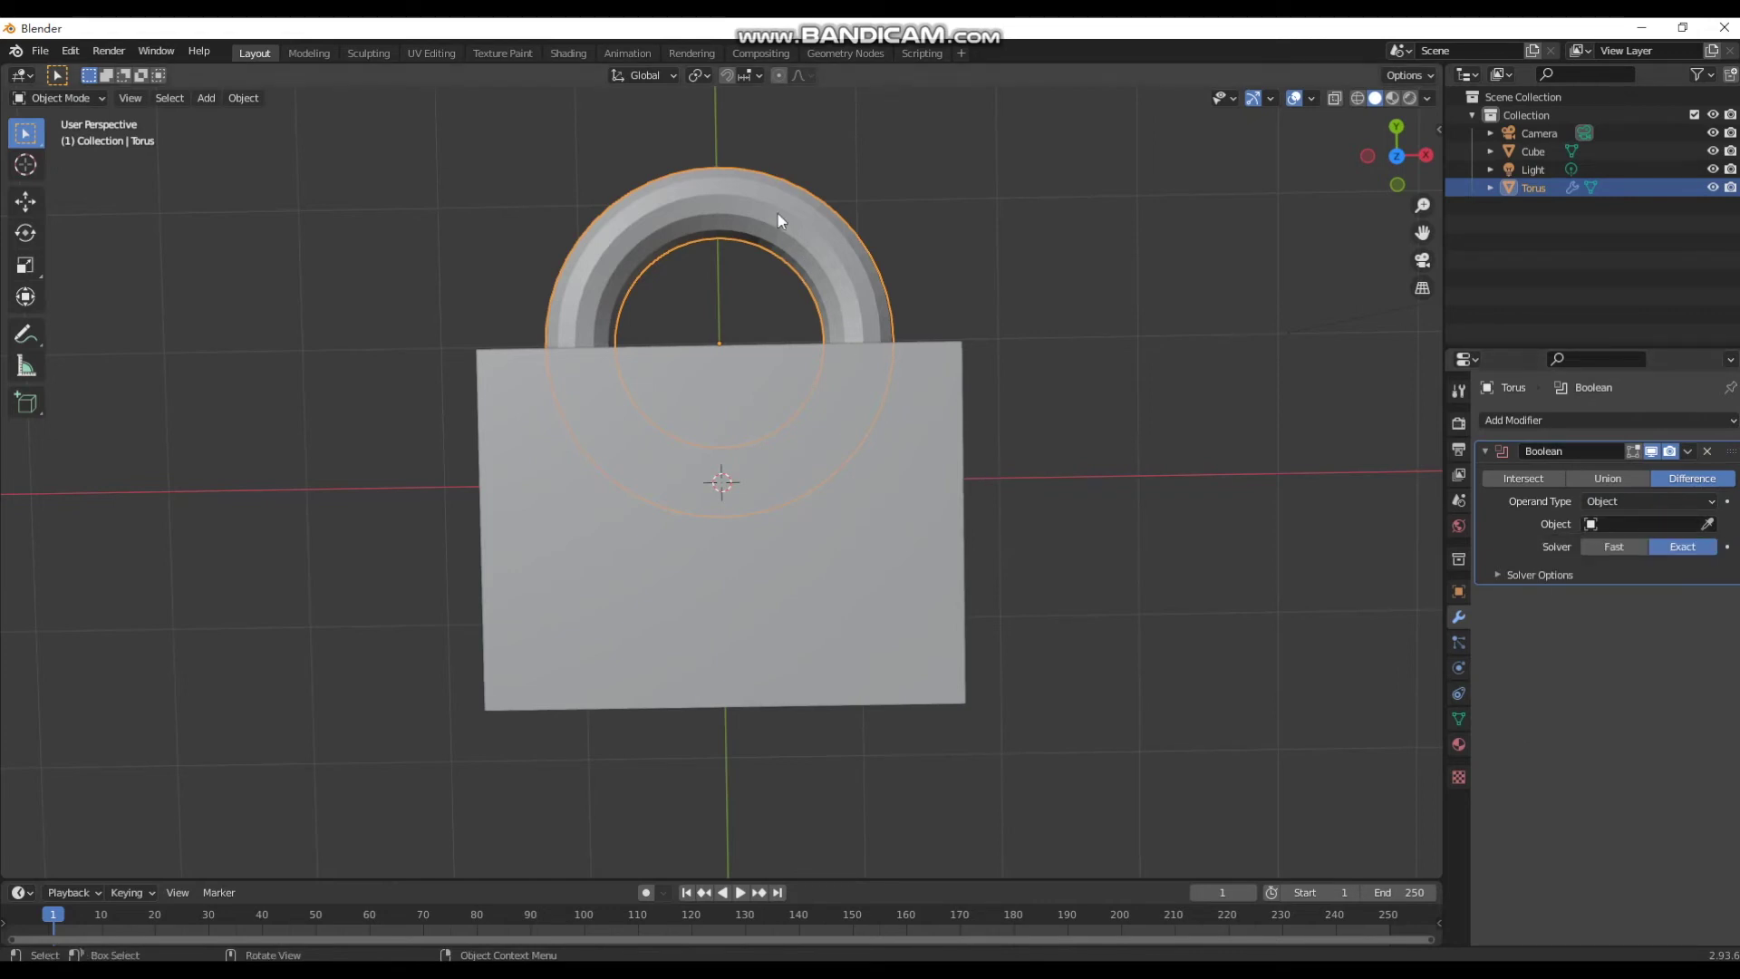
pyautogui.click(1627, 523)
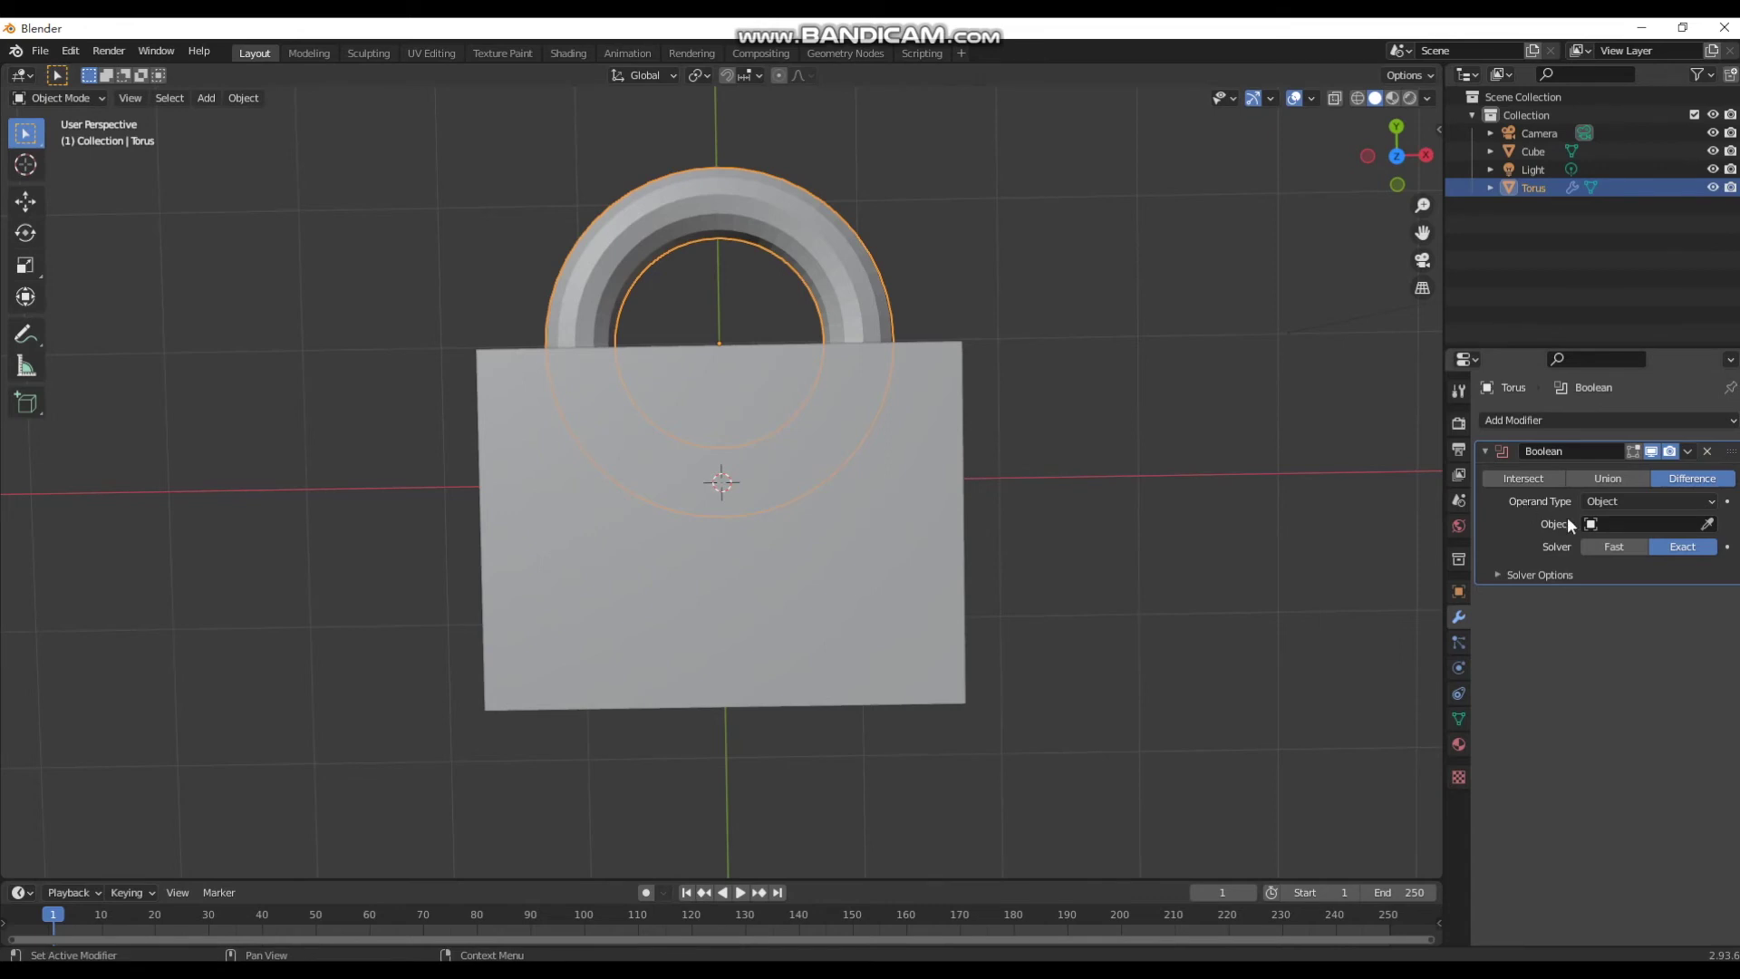
pyautogui.click(1611, 524)
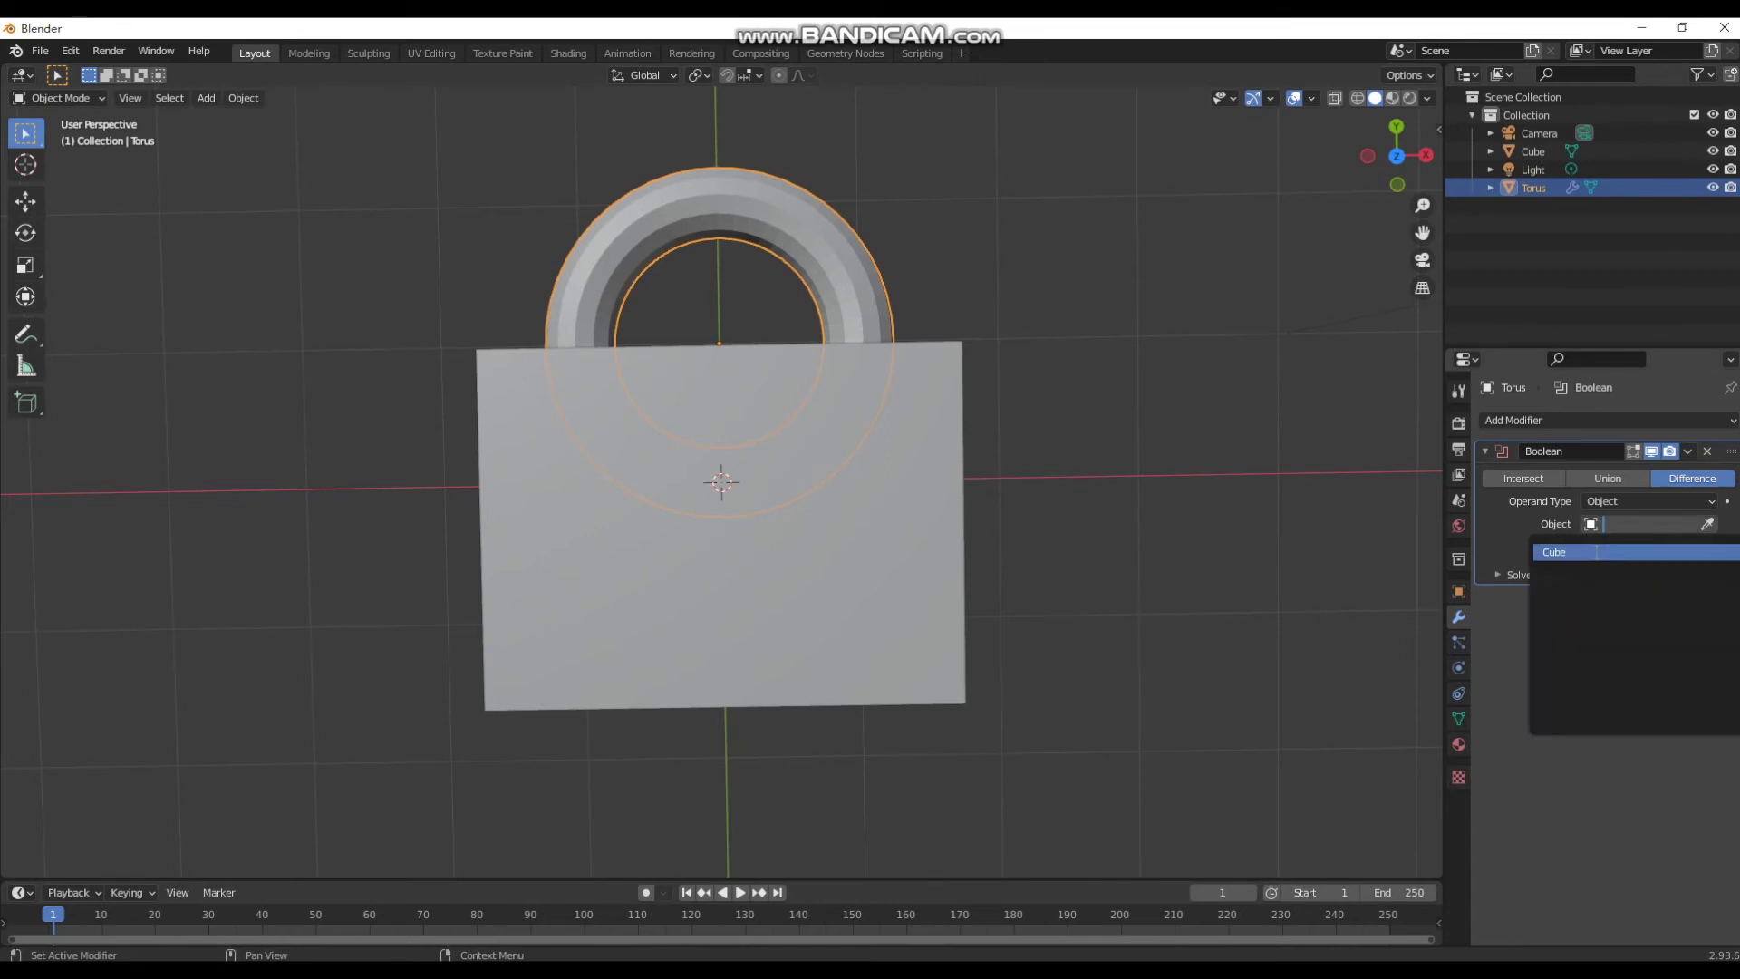
pyautogui.click(1611, 553)
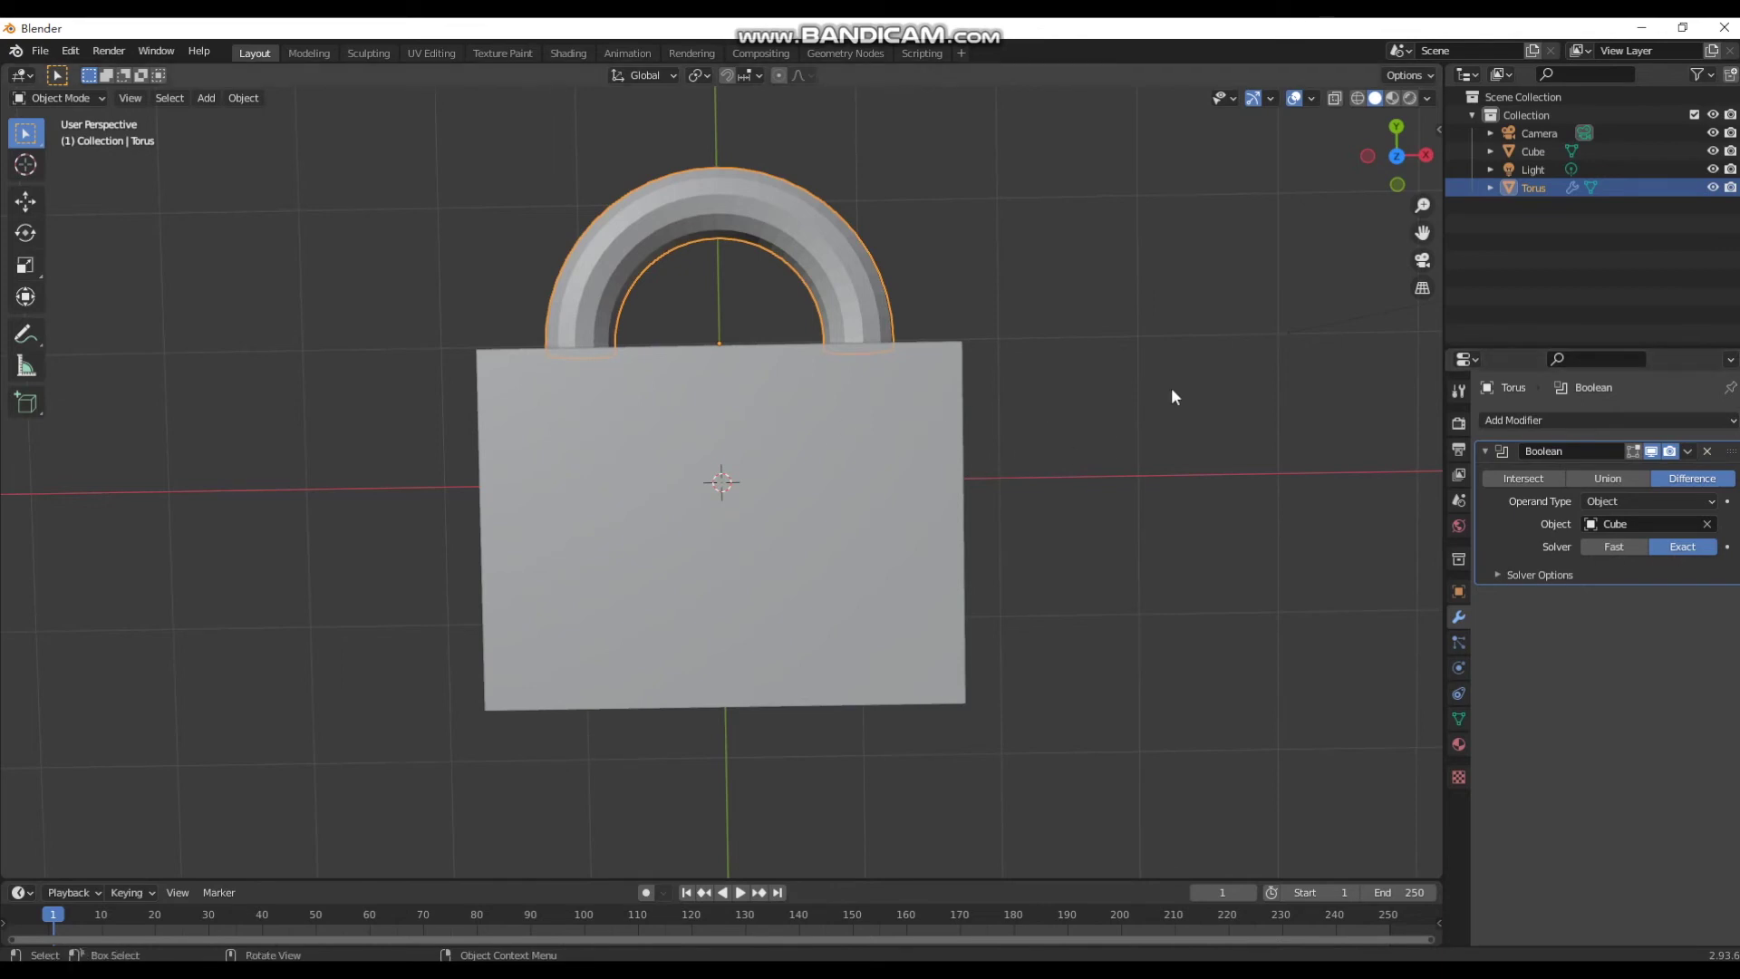
pyautogui.click(1081, 279)
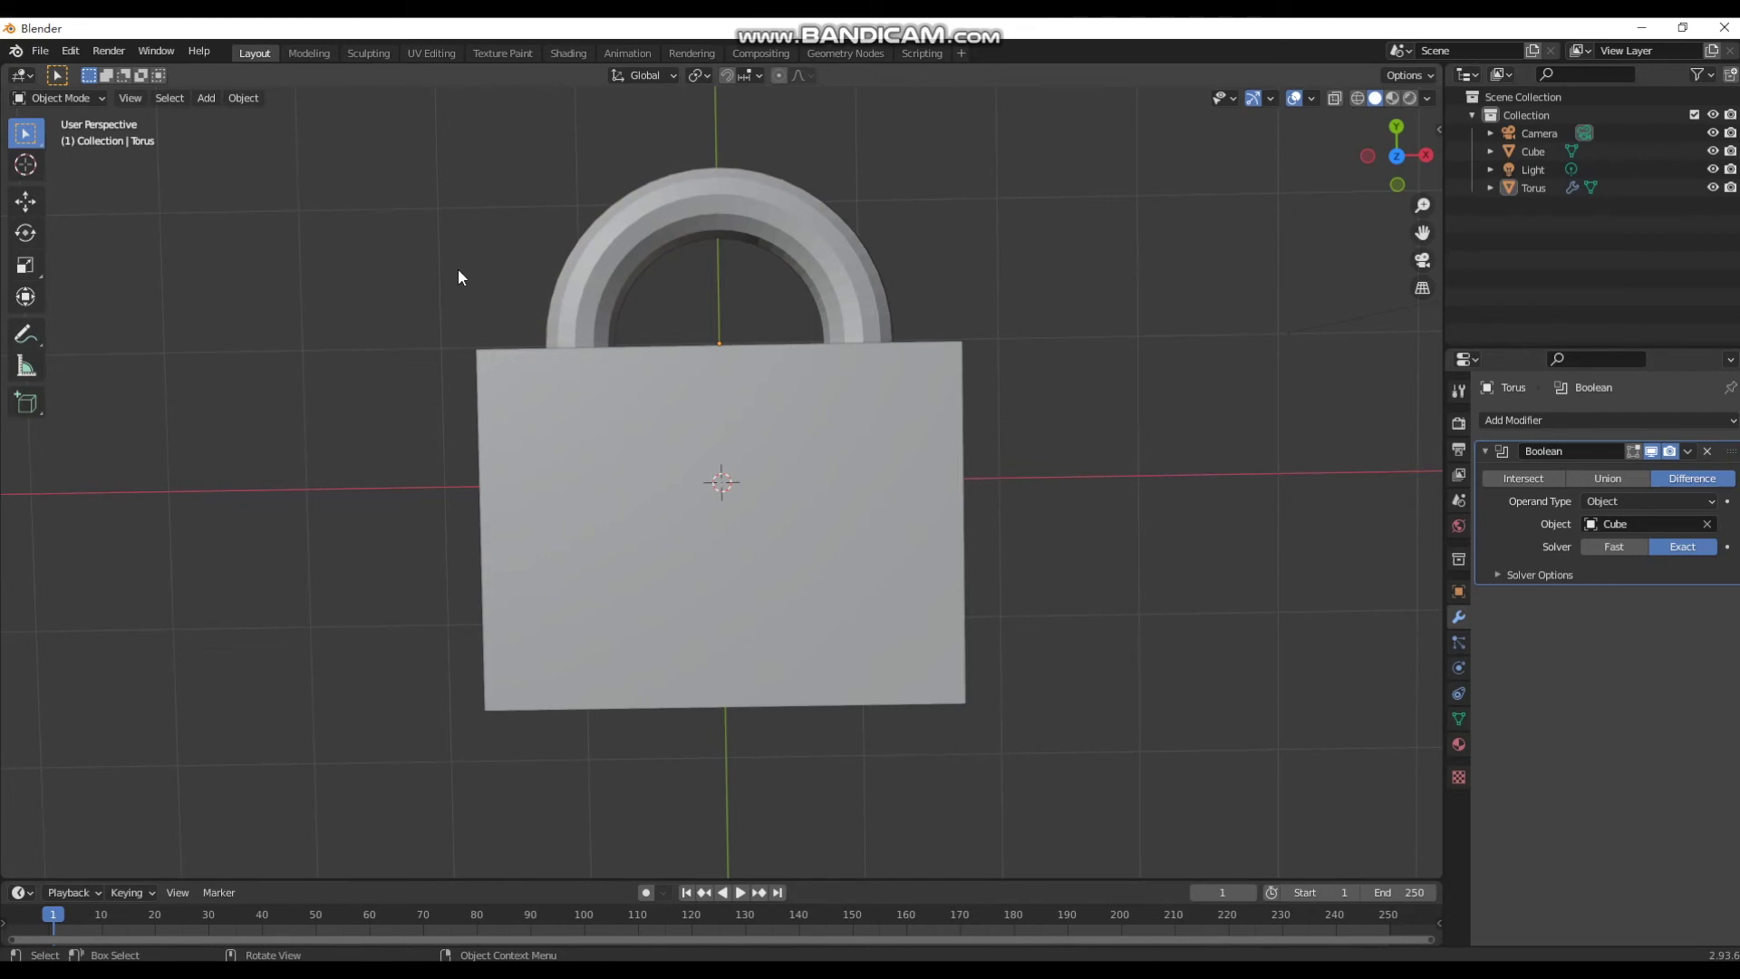
pyautogui.moveTo(446, 233); pyautogui.dragTo(1008, 598)
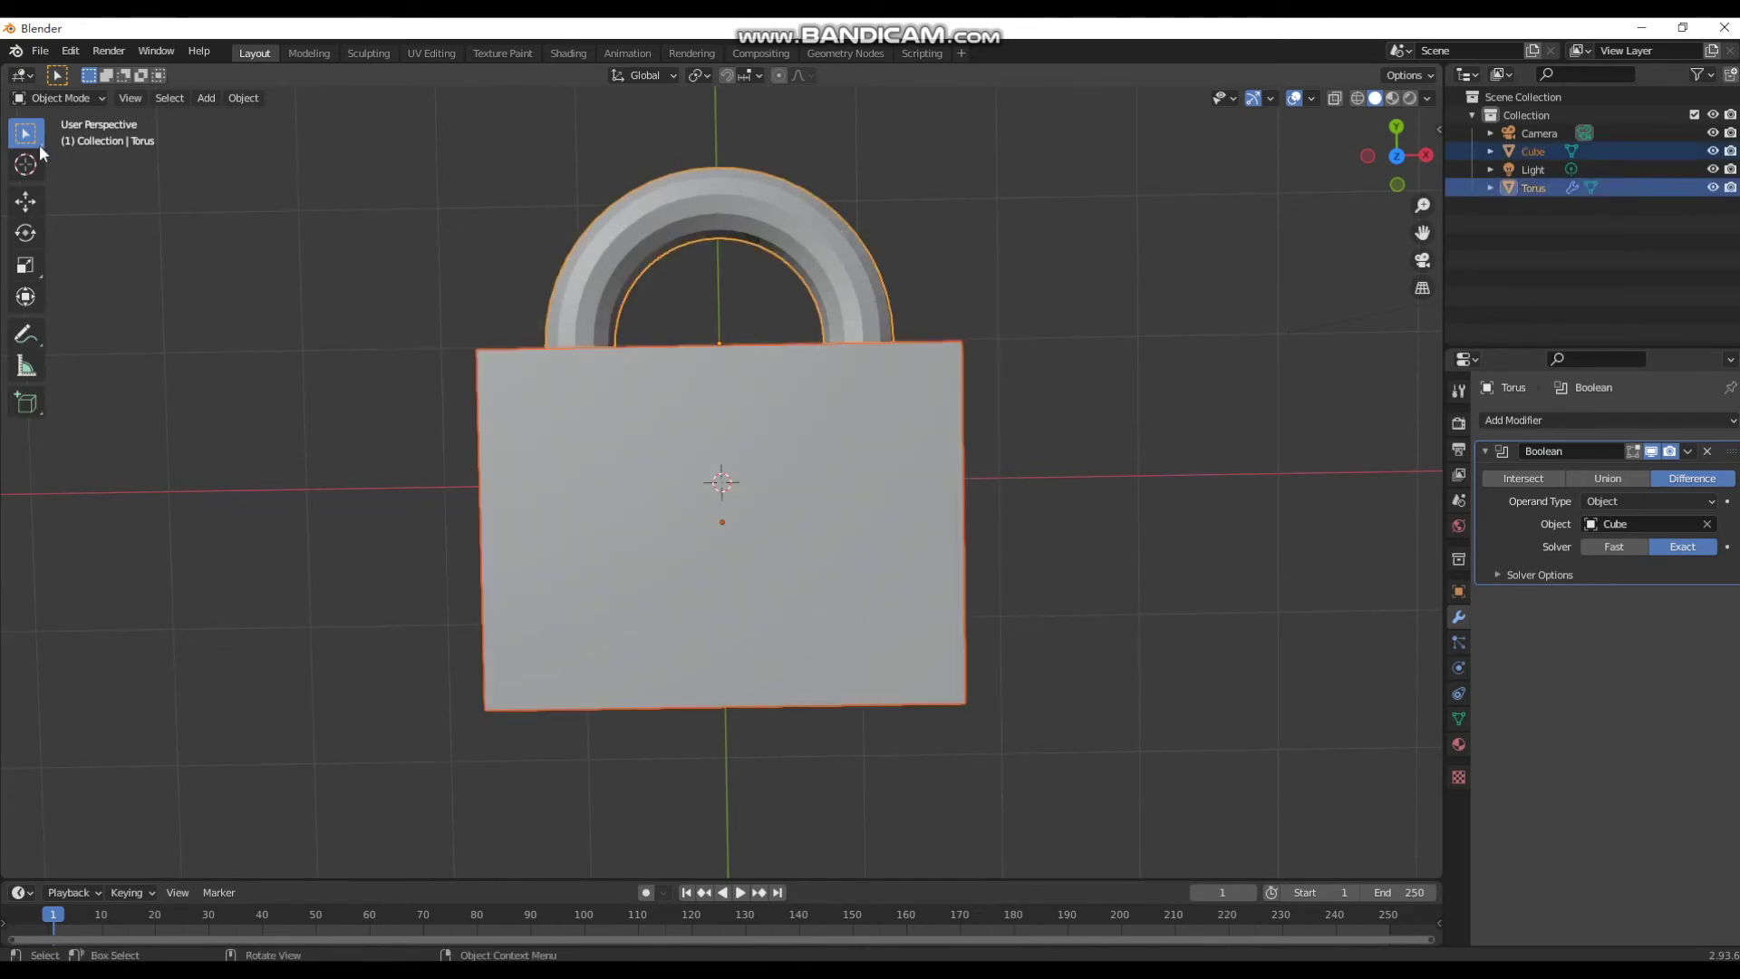
# Export the padlock as locker.stl in Documents, replacing the earlier file.
pyautogui.click(40, 51)
pyautogui.moveTo(68, 314)
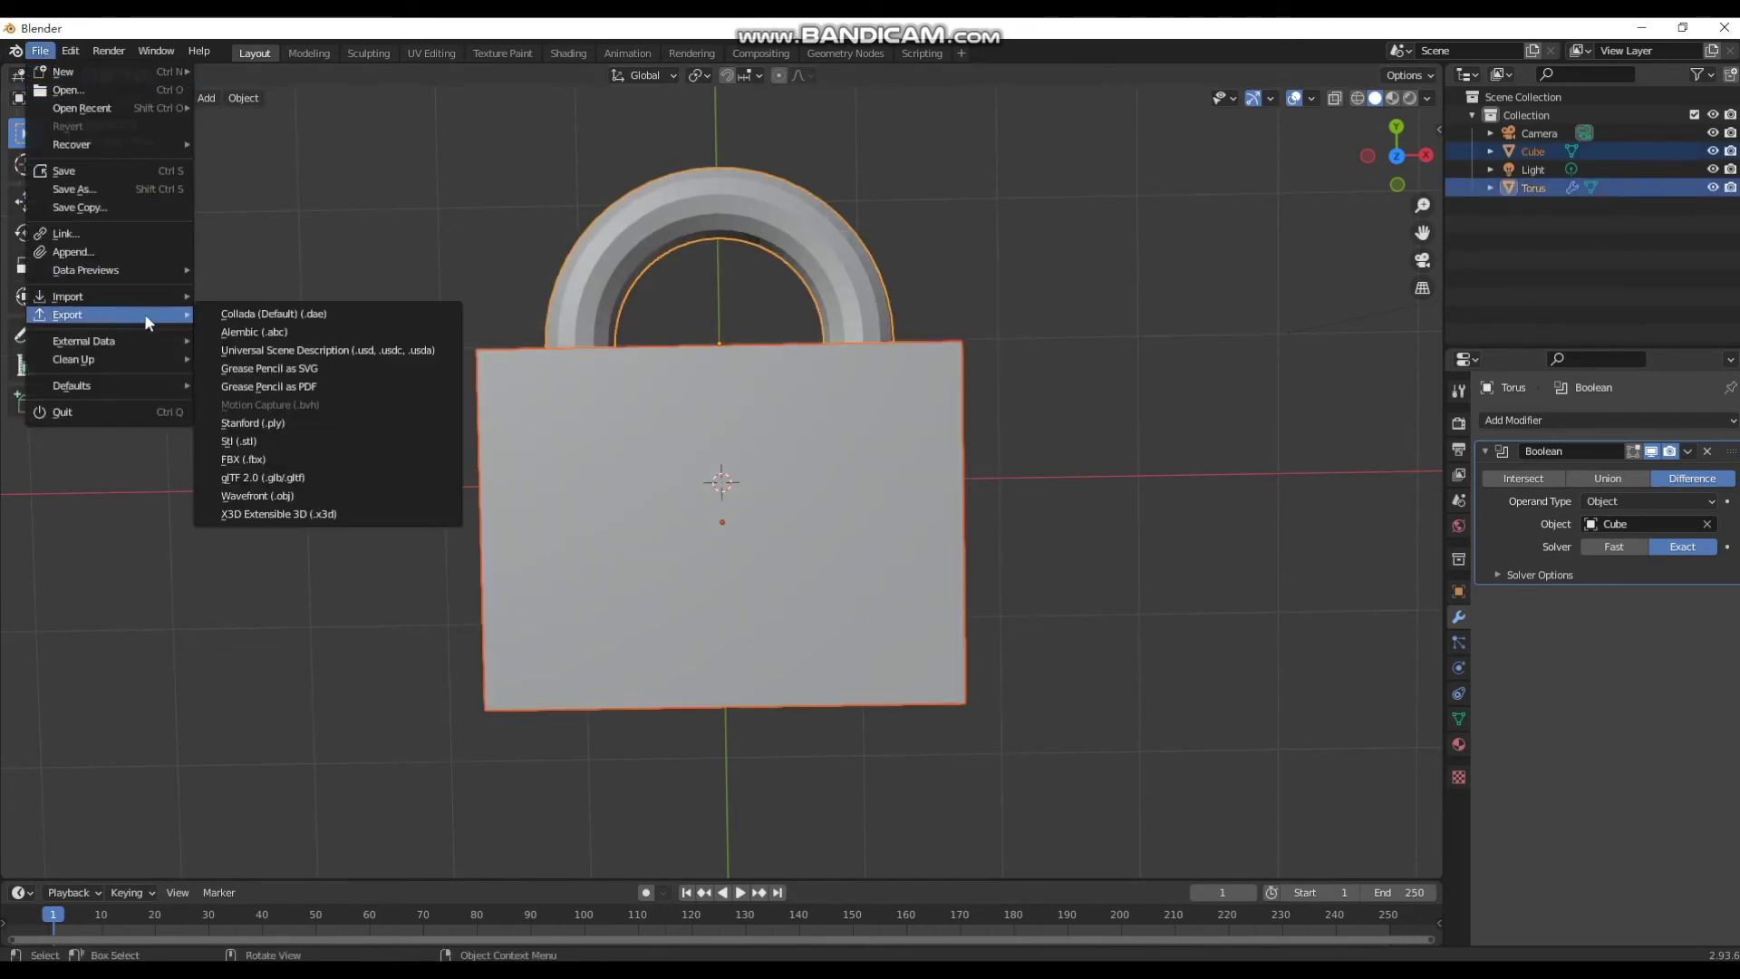
pyautogui.click(270, 440)
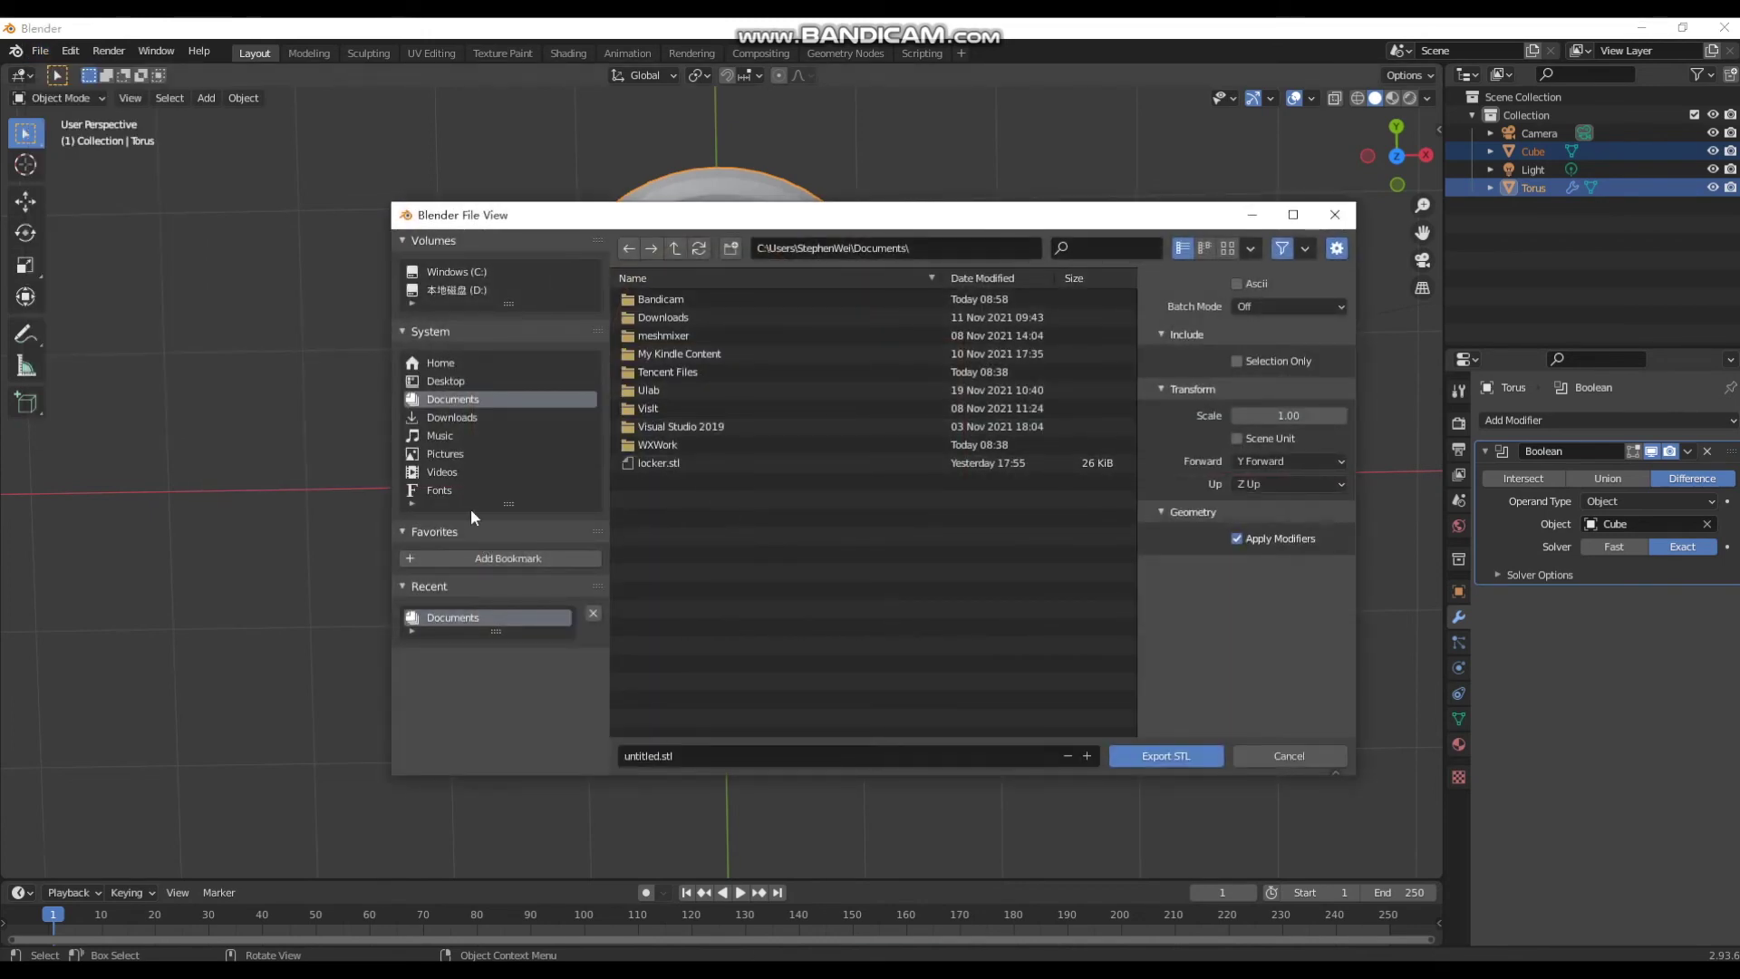
pyautogui.click(660, 757)
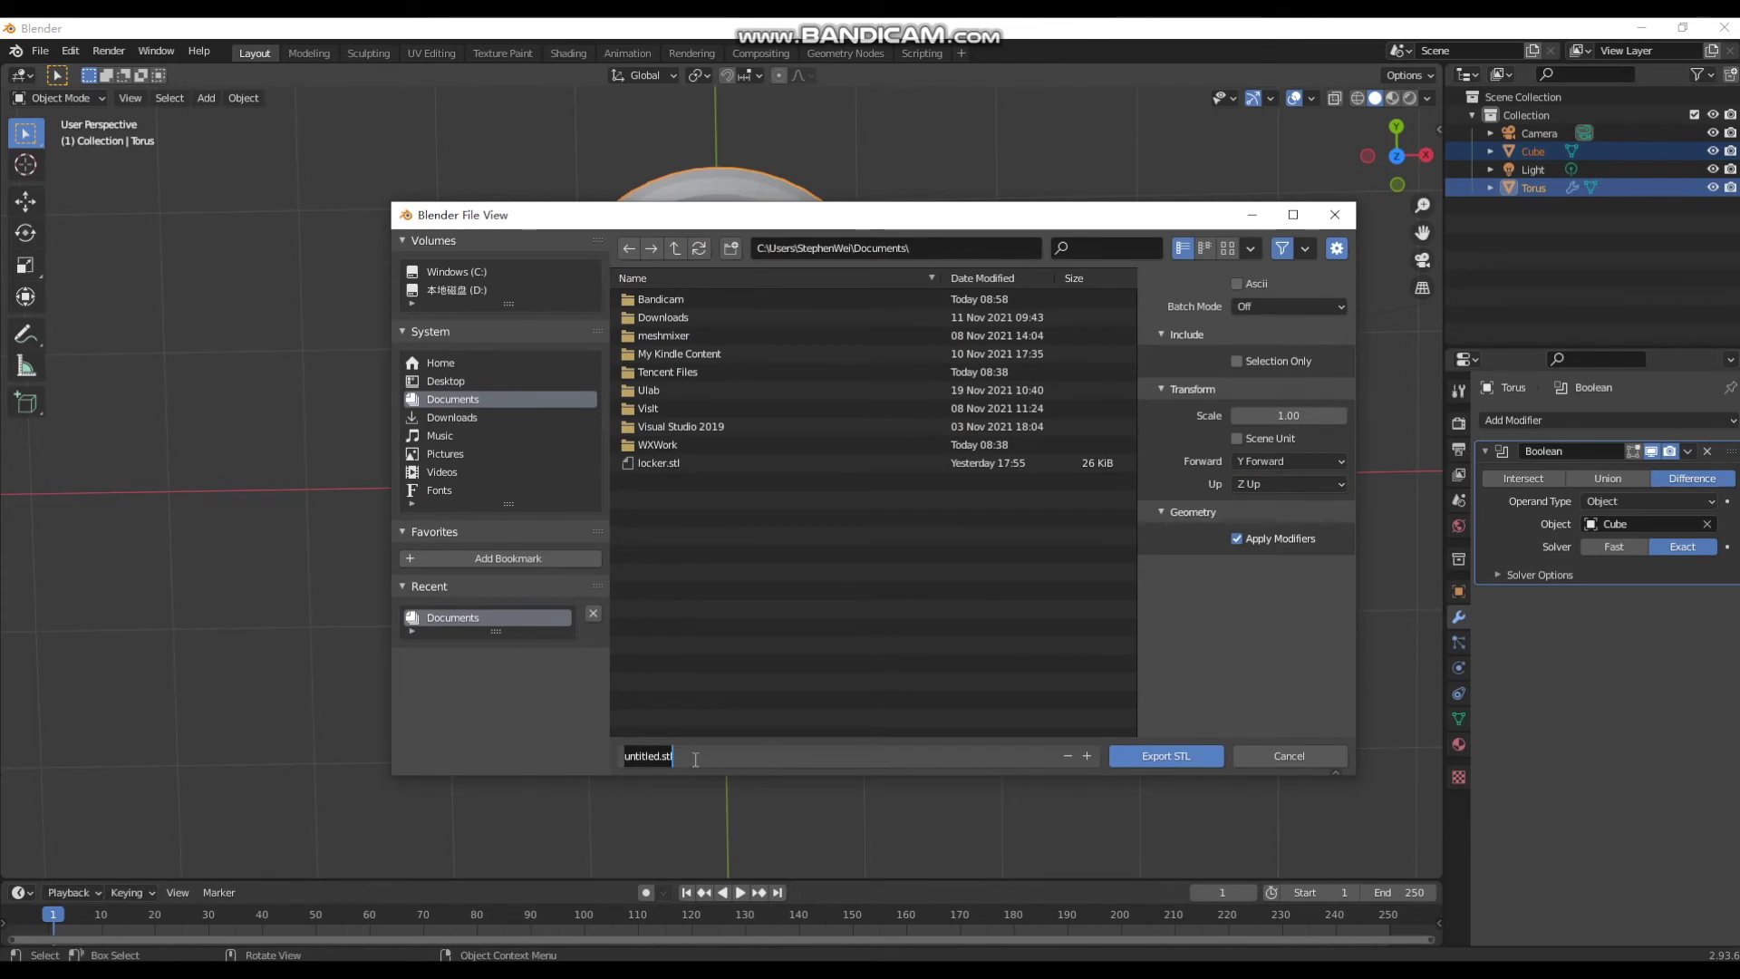
pyautogui.press('Home')
pyautogui.write('locker')
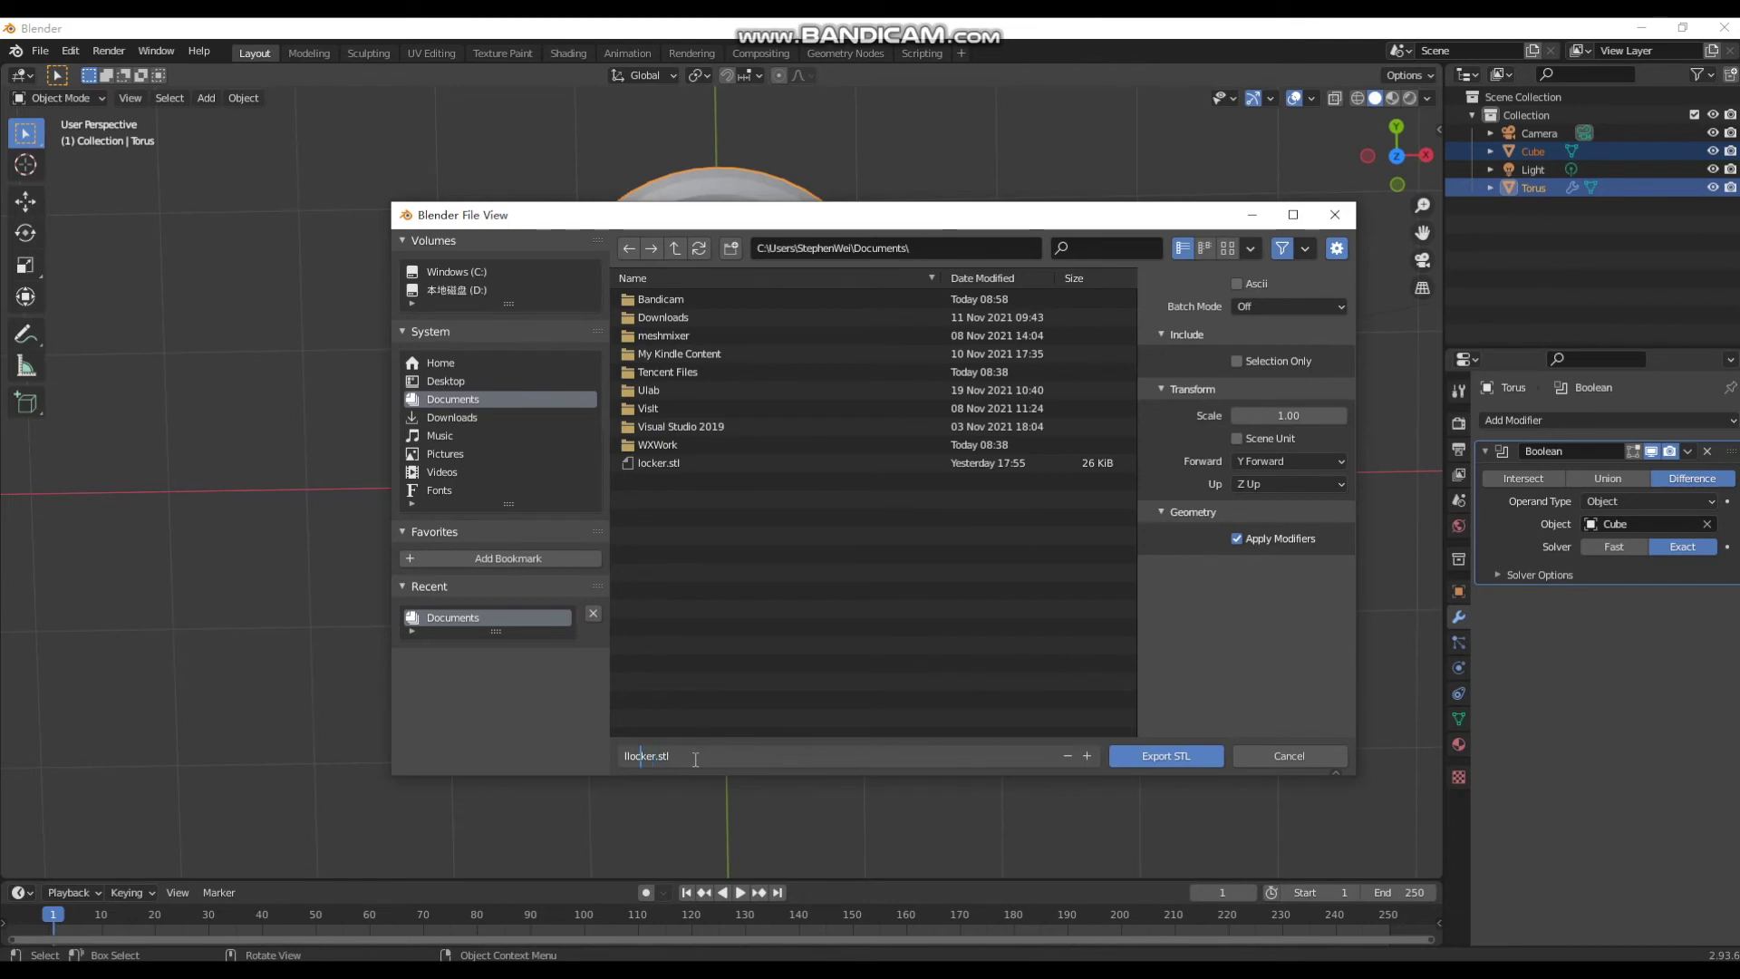
pyautogui.press('Return')
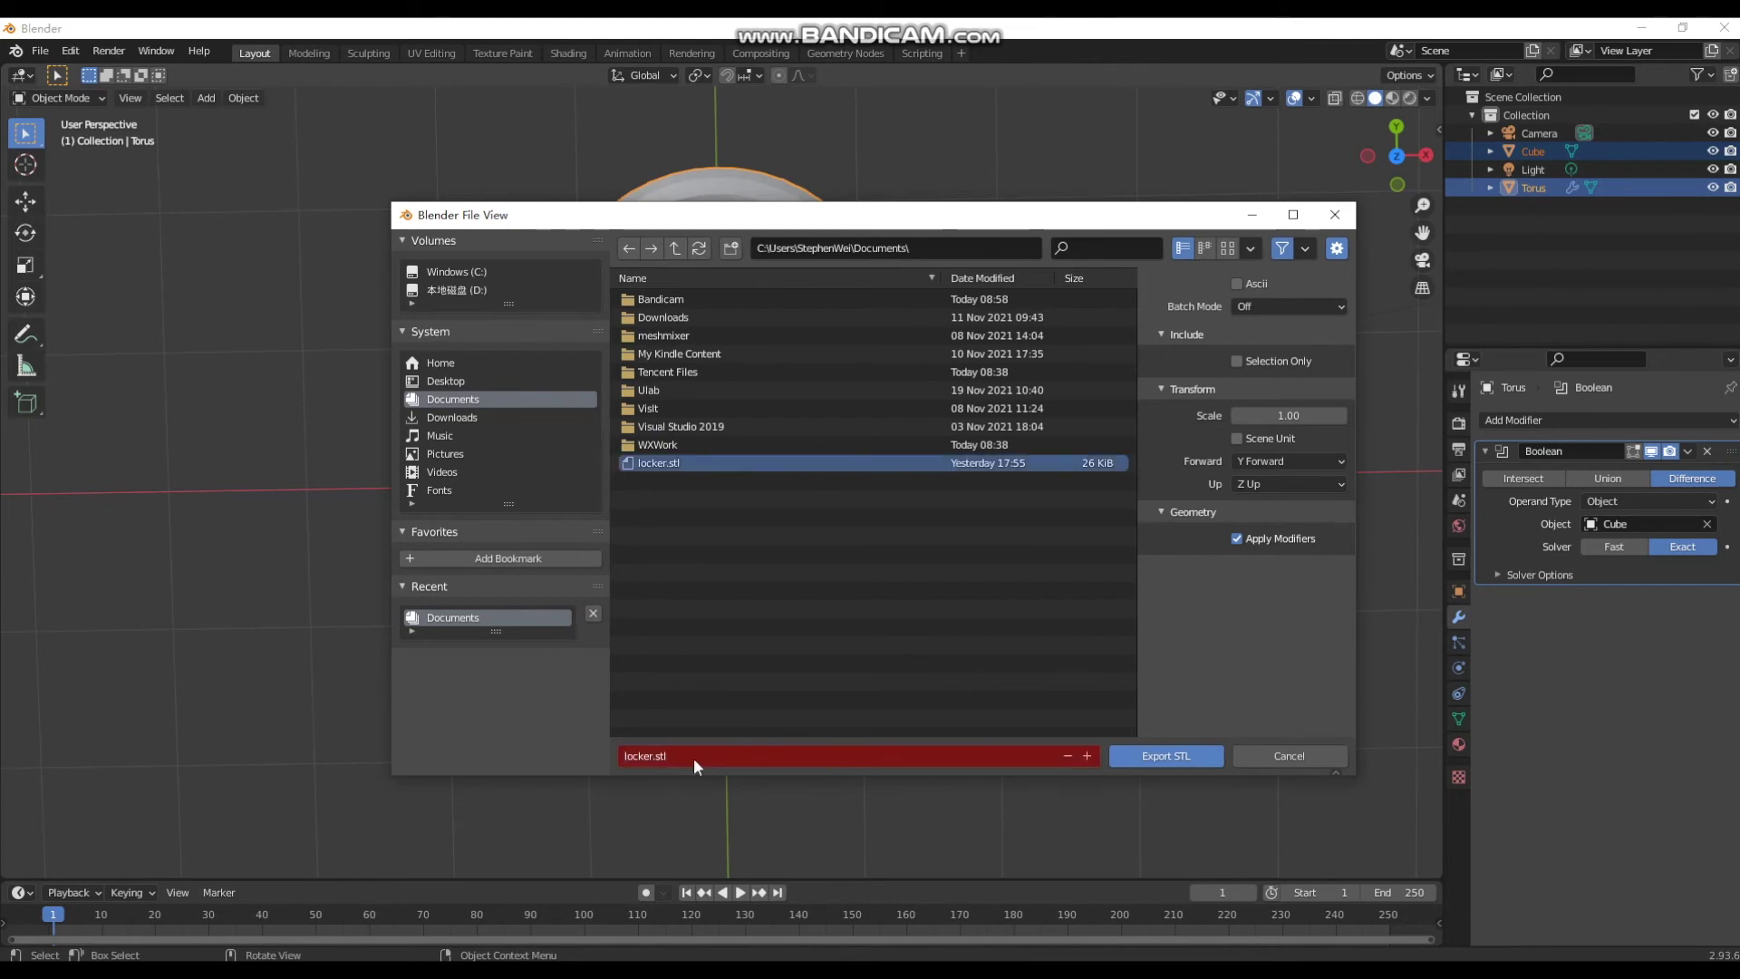
pyautogui.click(1132, 758)
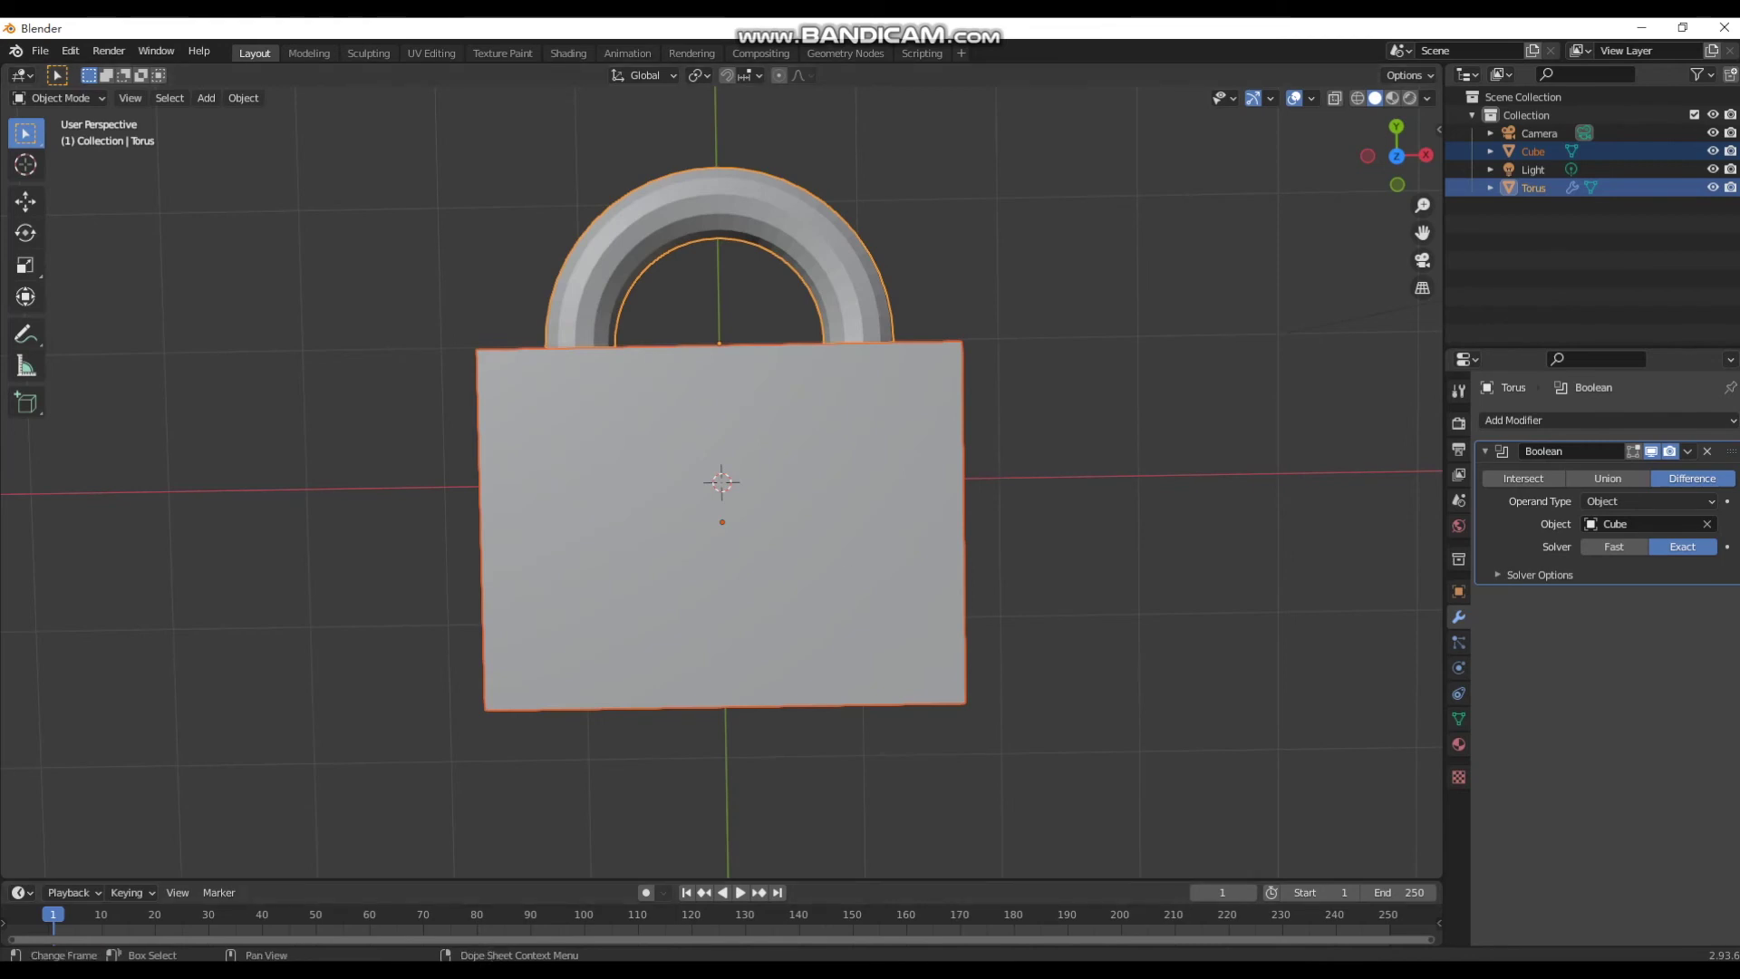
# Search 'para' in Windows Start and launch ParaView.
pyautogui.press('super')
pyautogui.write('pa')
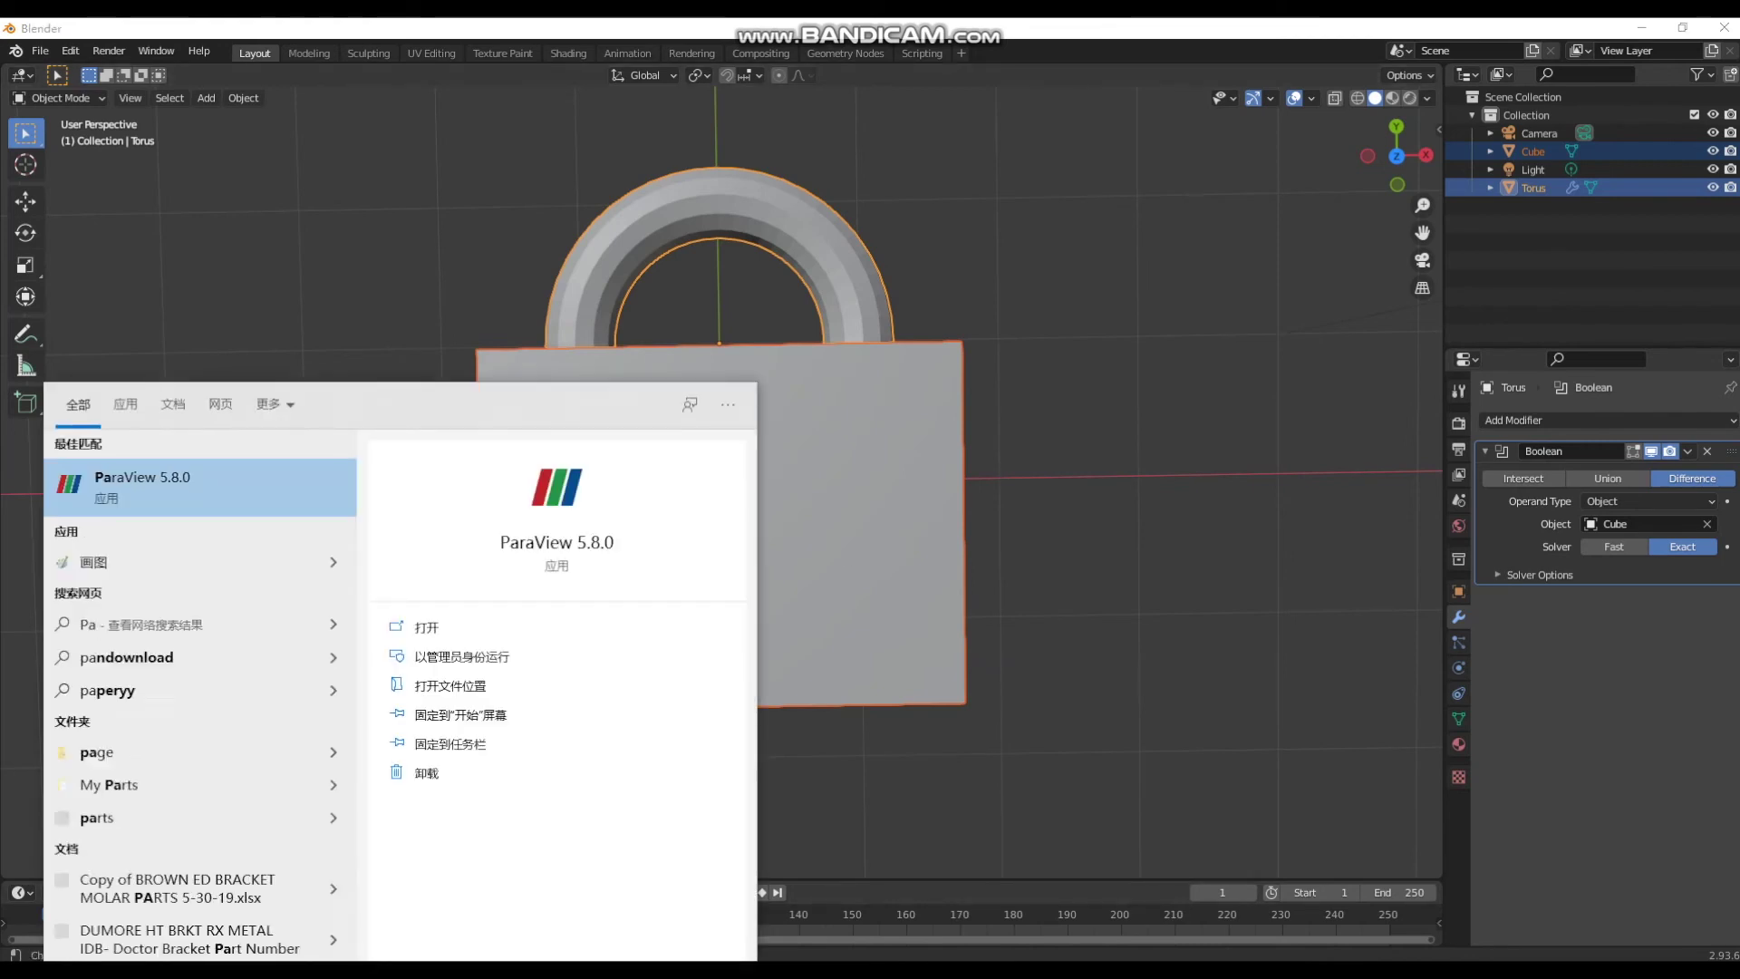
pyautogui.write('ra')
pyautogui.press('Return')
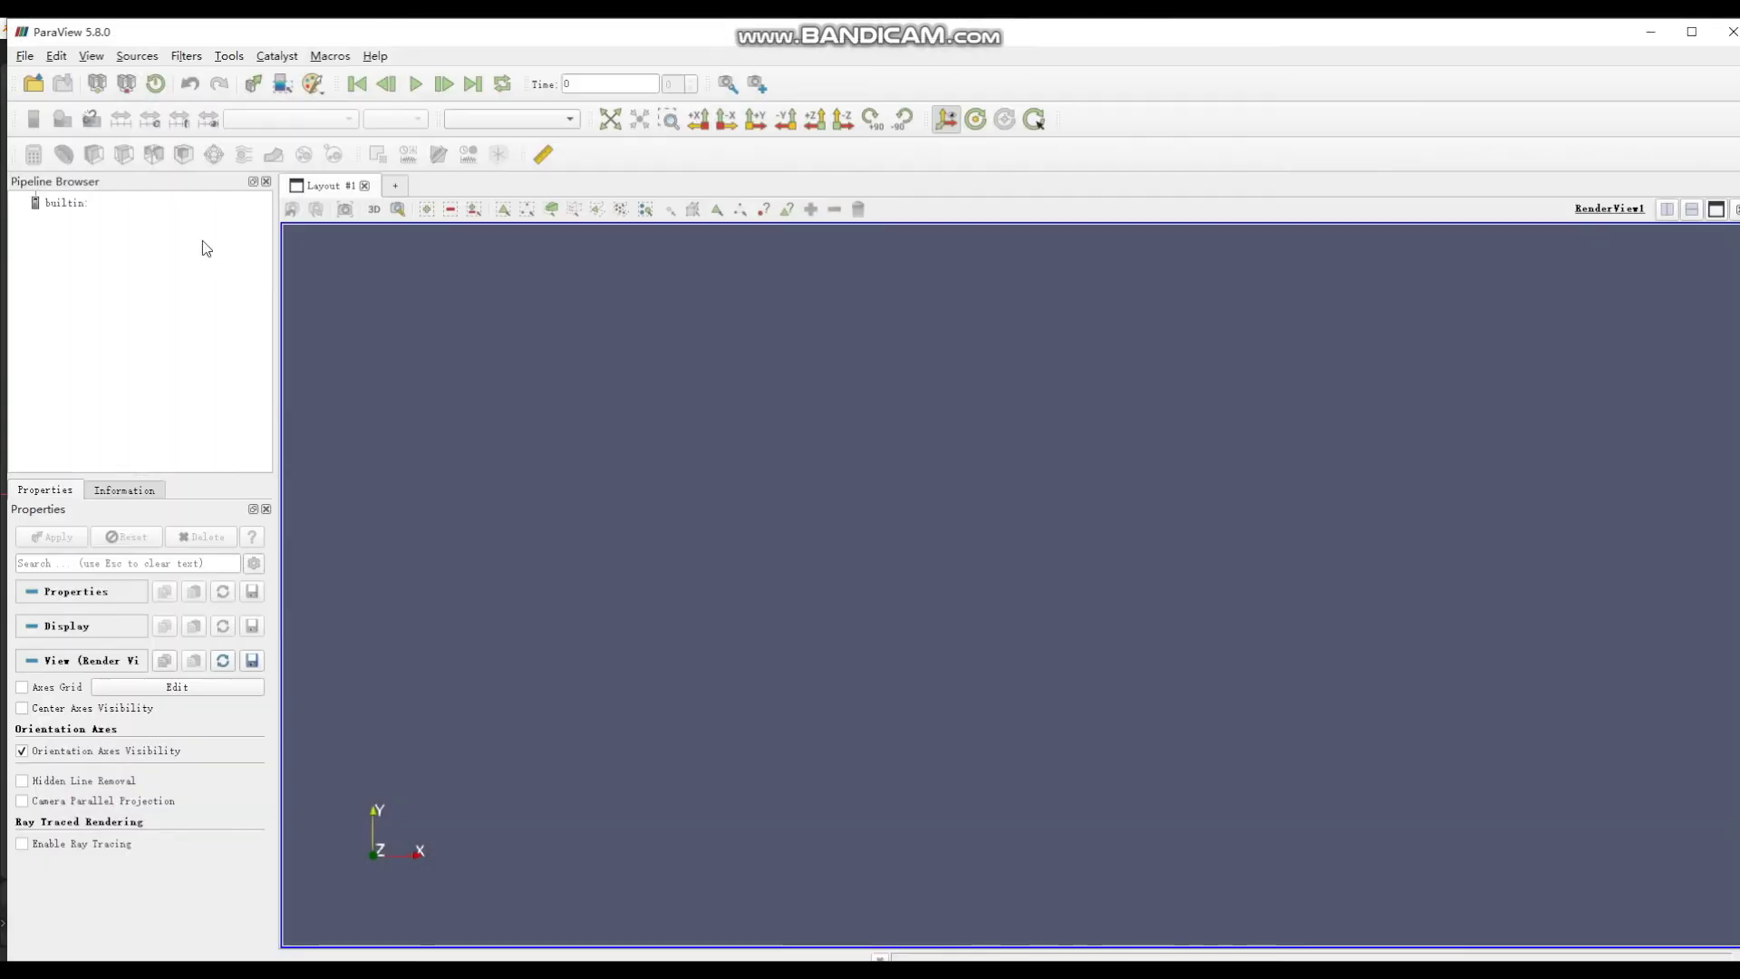
# Load locker.stl from Documents, apply it, and rotate the rendered padlock.
pyautogui.click(1178, 724)
pyautogui.click(34, 84)
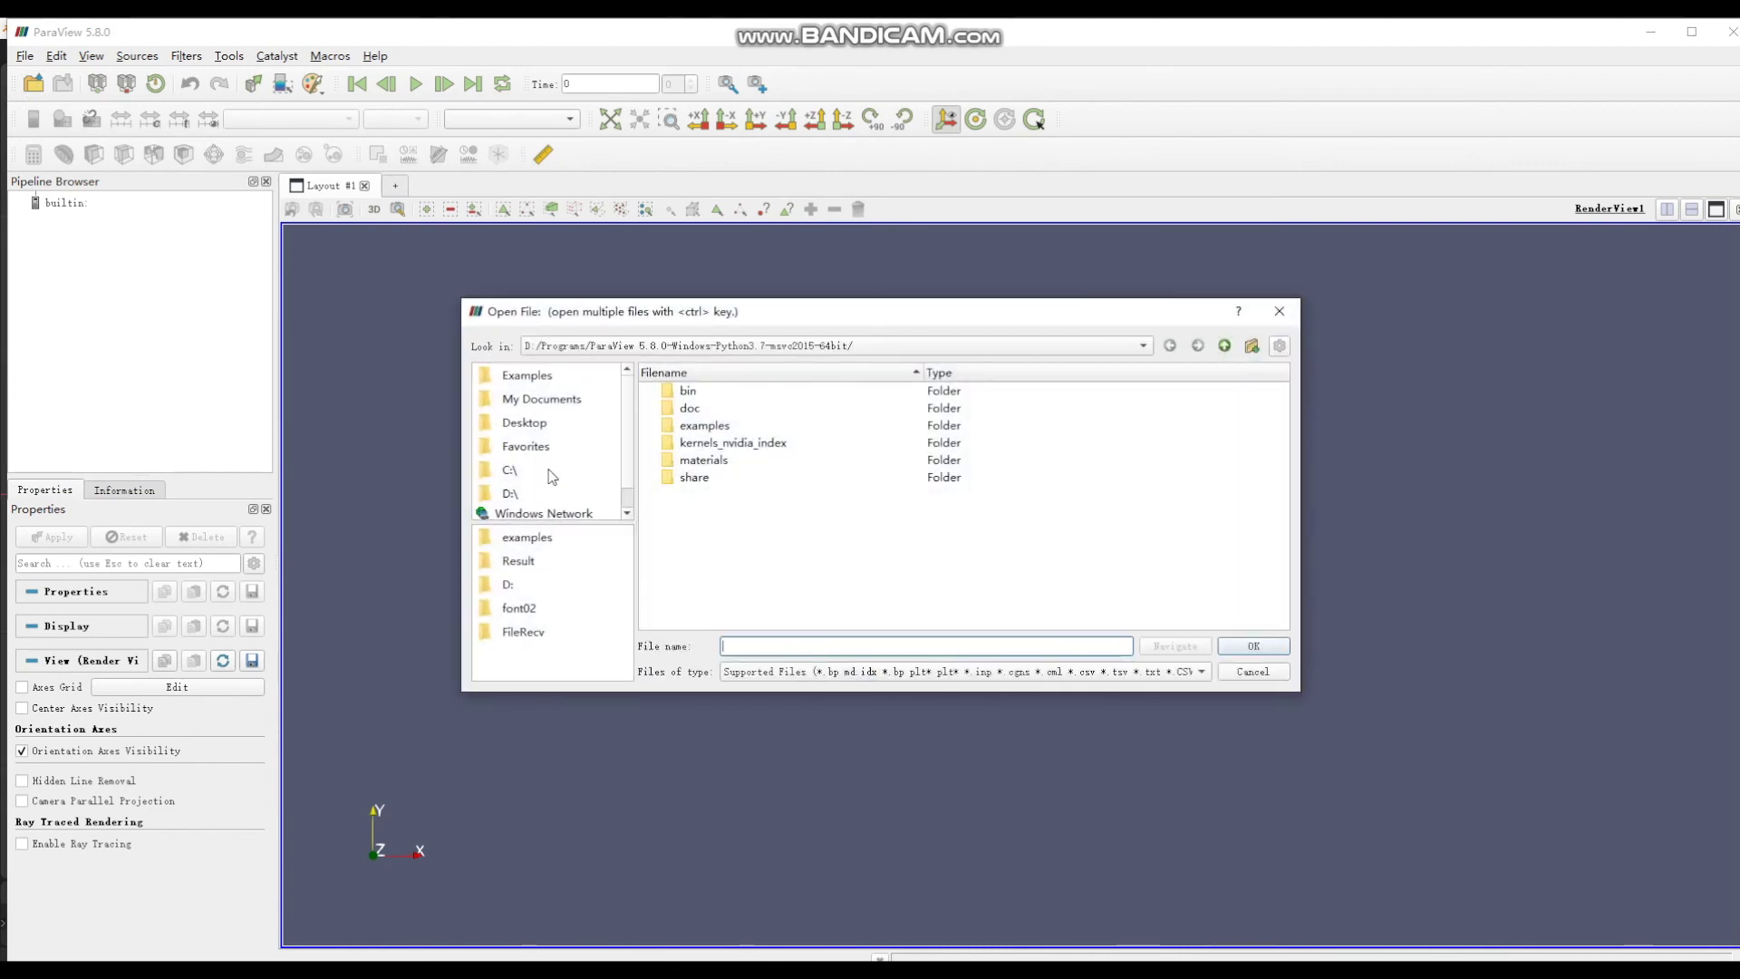
pyautogui.scroll(-1, 560, 446)
pyautogui.scroll(1, 564, 454)
pyautogui.click(549, 401)
pyautogui.doubleClick(737, 546)
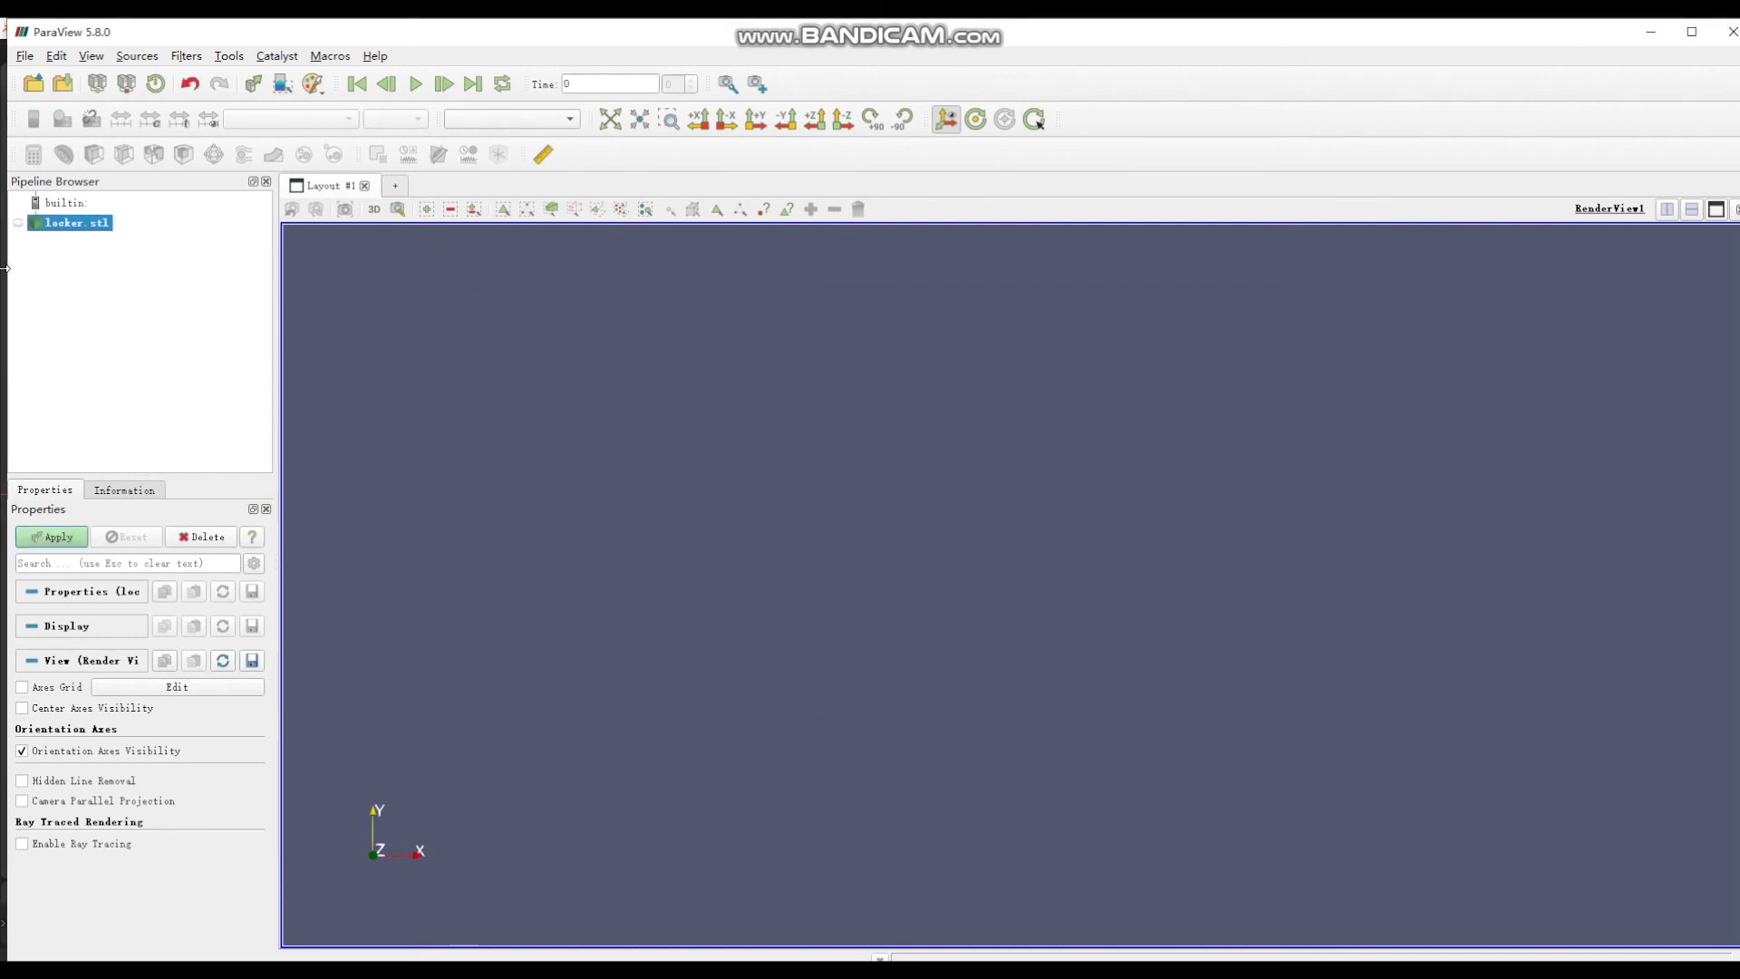
pyautogui.click(48, 541)
pyautogui.moveTo(774, 512)
pyautogui.mouseDown()
pyautogui.moveTo(768, 544)
pyautogui.moveTo(698, 509)
pyautogui.moveTo(650, 417)
pyautogui.moveTo(784, 479)
pyautogui.moveTo(664, 387)
pyautogui.moveTo(726, 388)
pyautogui.moveTo(696, 508)
pyautogui.moveTo(678, 468)
pyautogui.moveTo(694, 594)
pyautogui.moveTo(677, 395)
pyautogui.moveTo(607, 469)
pyautogui.moveTo(357, 498)
pyautogui.moveTo(290, 487)
pyautogui.moveTo(666, 464)
pyautogui.moveTo(628, 504)
pyautogui.moveTo(657, 448)
pyautogui.moveTo(734, 468)
pyautogui.moveTo(671, 481)
pyautogui.moveTo(686, 481)
pyautogui.mouseUp()
# View the padlock as Wireframe, then return it to Surface representation.
pyautogui.click(482, 119)
pyautogui.click(504, 158)
pyautogui.click(516, 119)
pyautogui.click(508, 119)
pyautogui.scroll(-3, 679, 486)
pyautogui.scroll(-3, 682, 489)
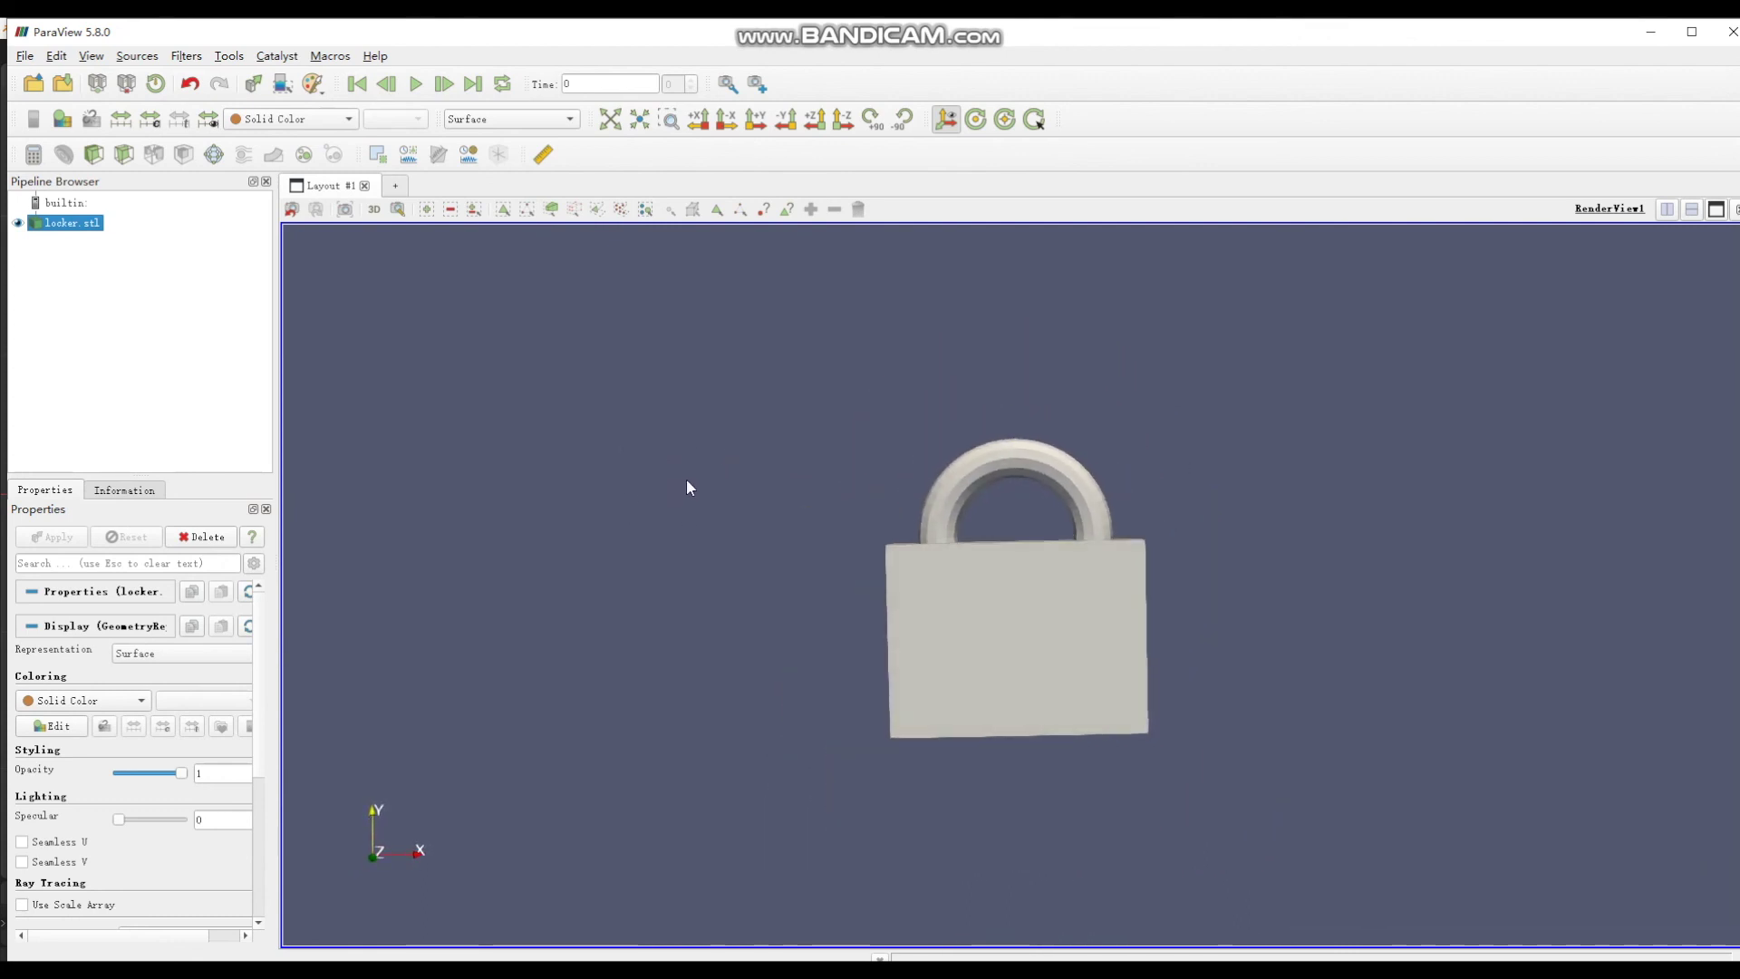